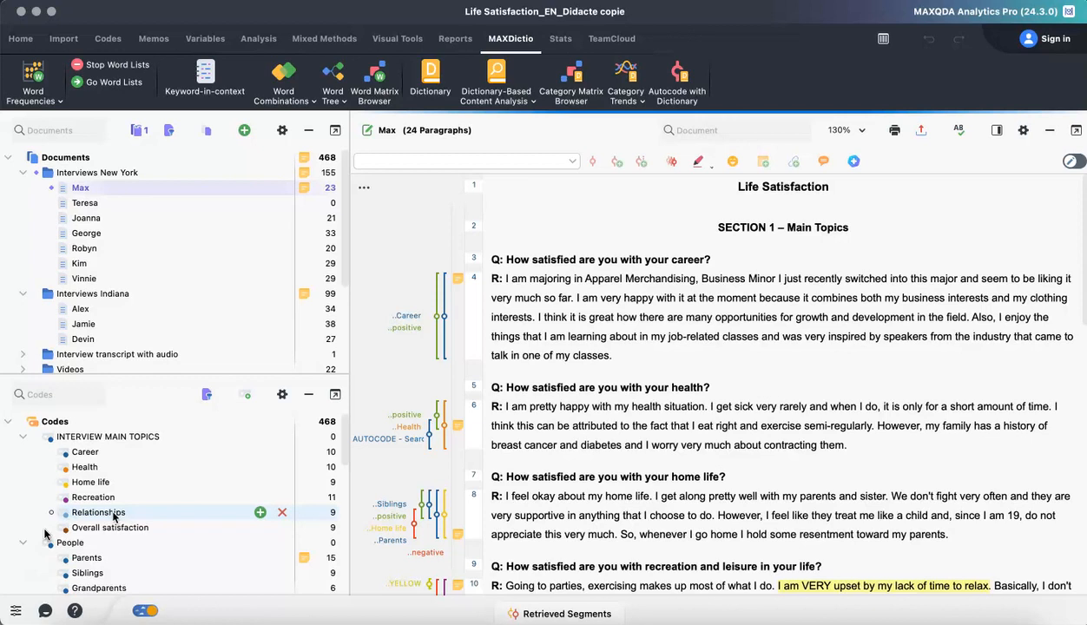
Step: Look through the recently opened projects and the example projects available for opening
click(88, 504)
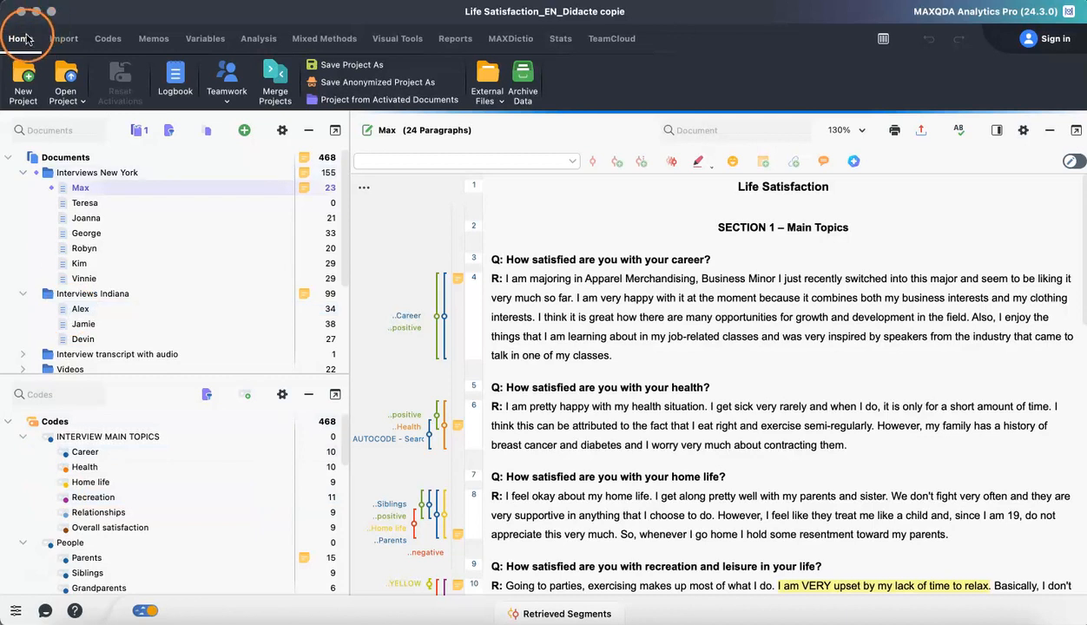
click(26, 91)
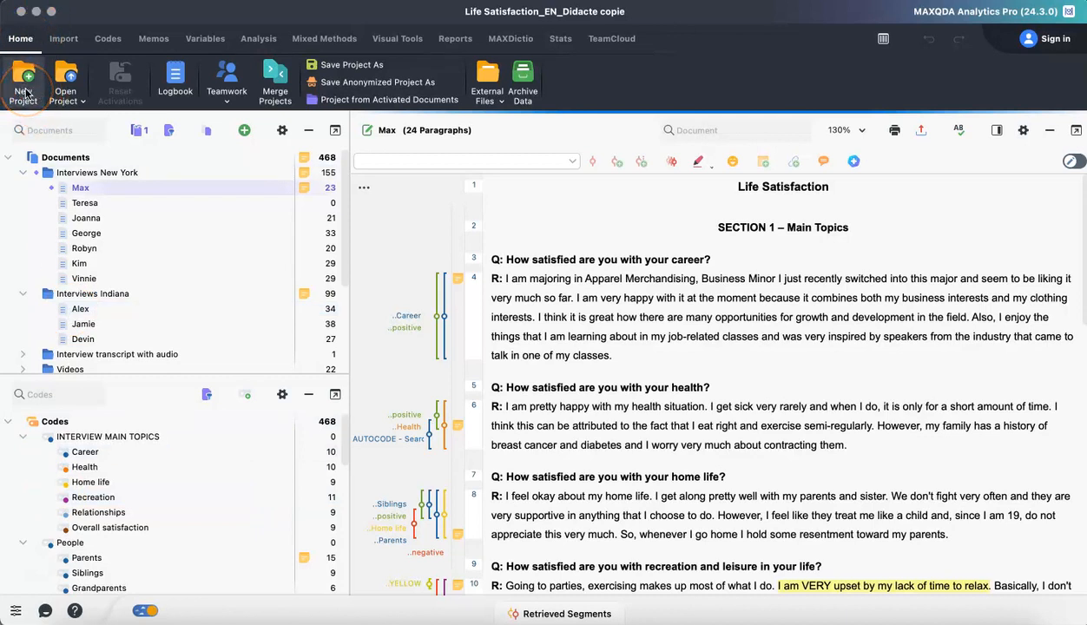
click(83, 105)
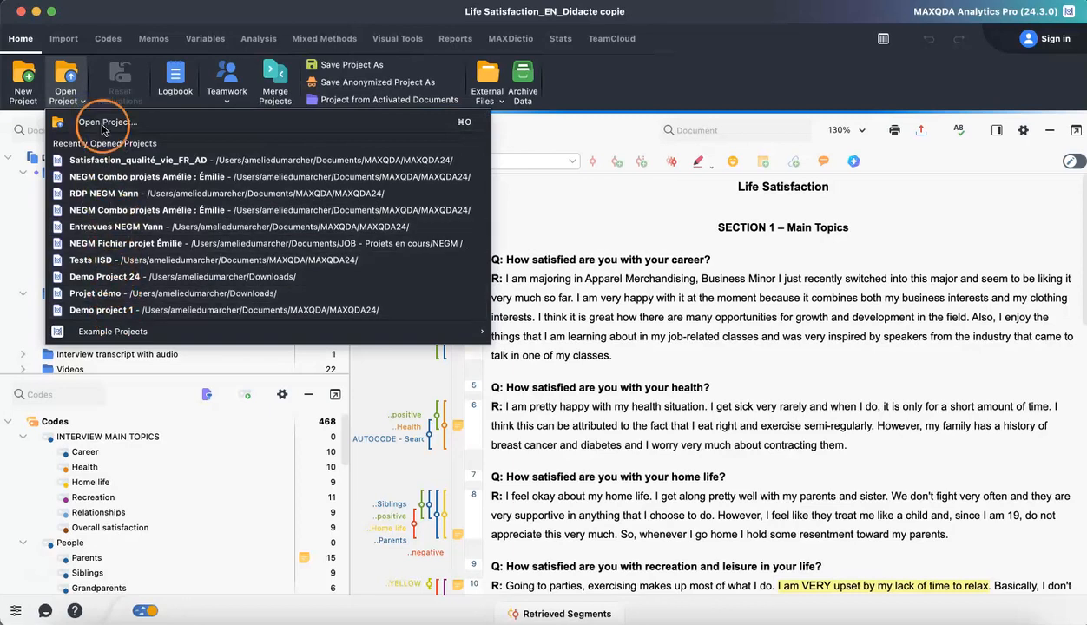
mouse_move(139, 334)
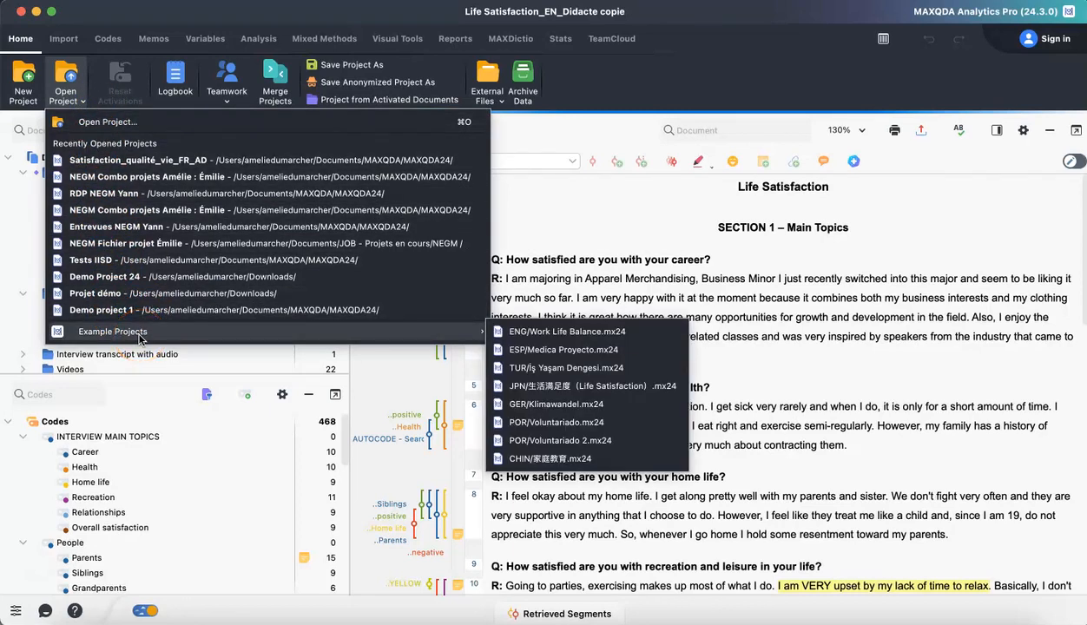
click(84, 104)
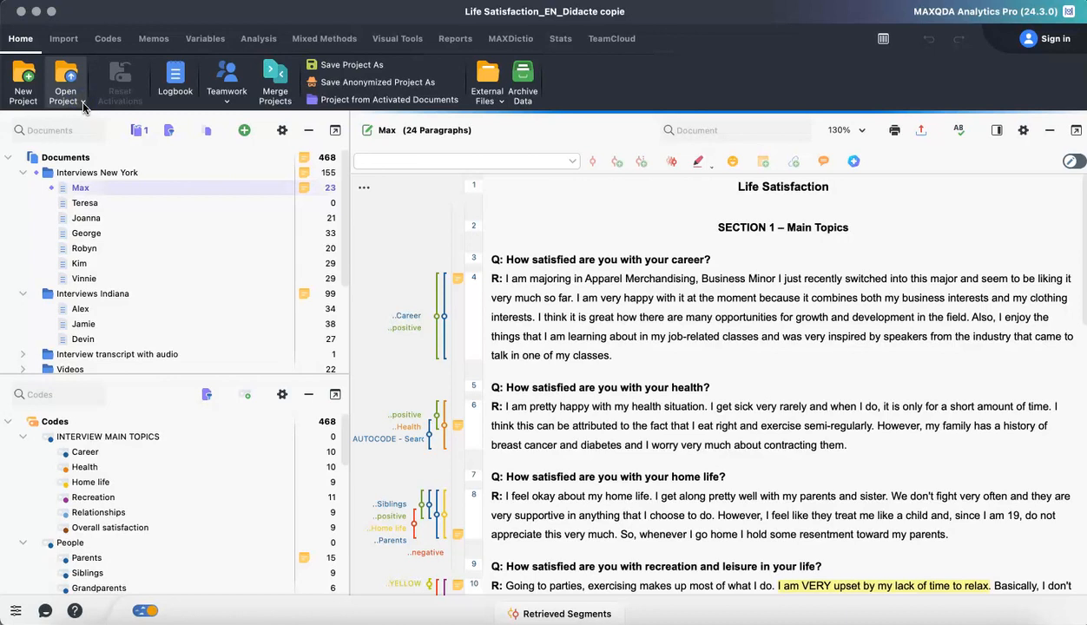
Step: Show the Retrieved Segments window beneath the open Max interview
click(206, 131)
click(164, 196)
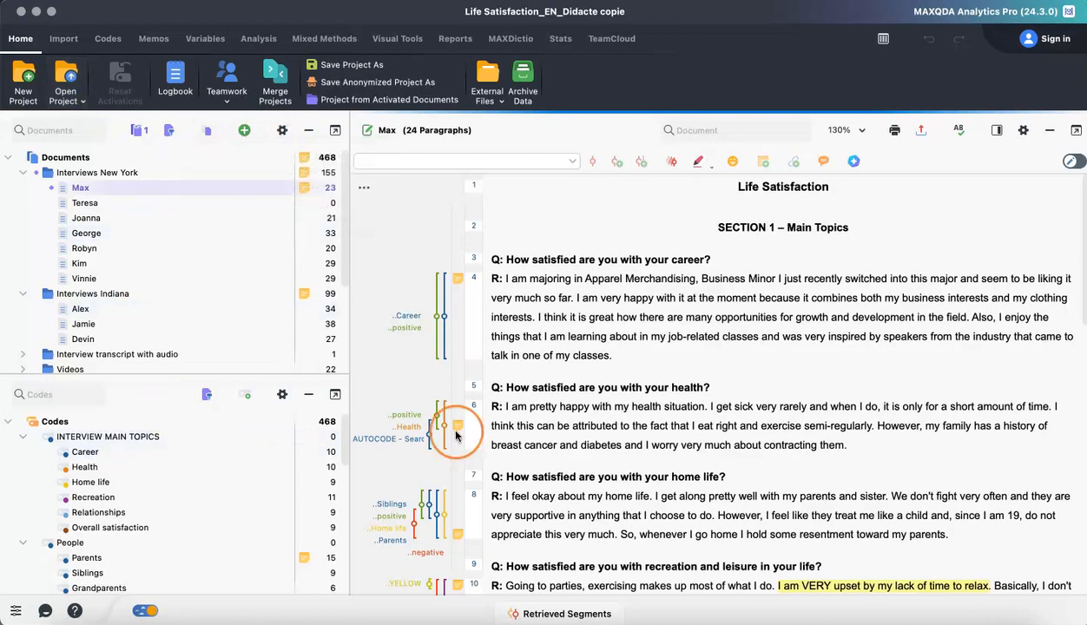
click(551, 613)
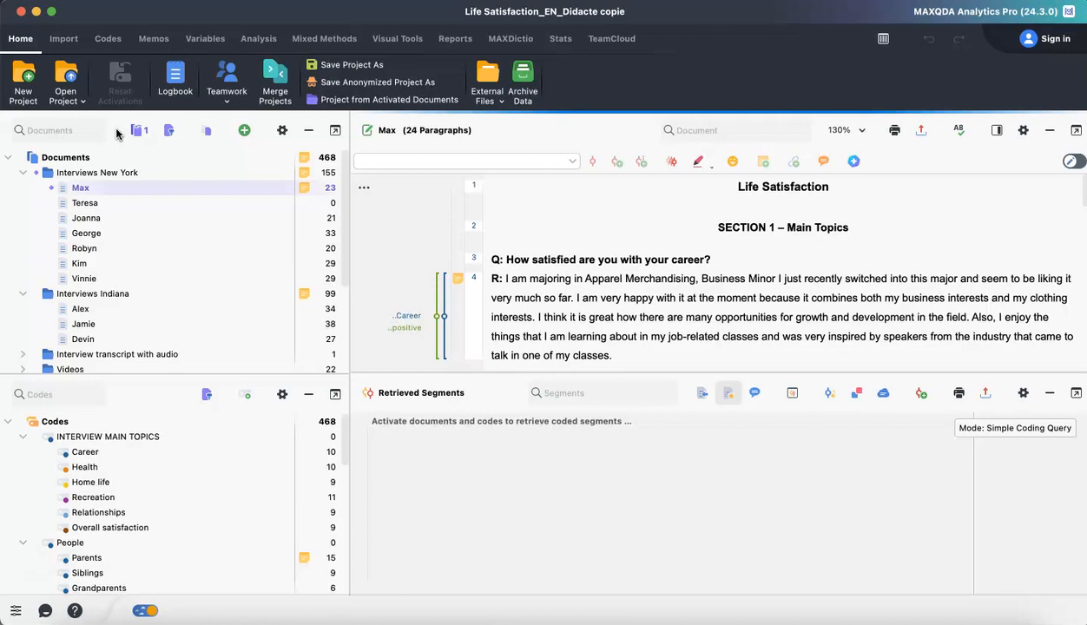
Step: Examine the document activation options, and collapse and re-expand the INTERVIEW MAIN TOPICS code
click(244, 130)
click(114, 134)
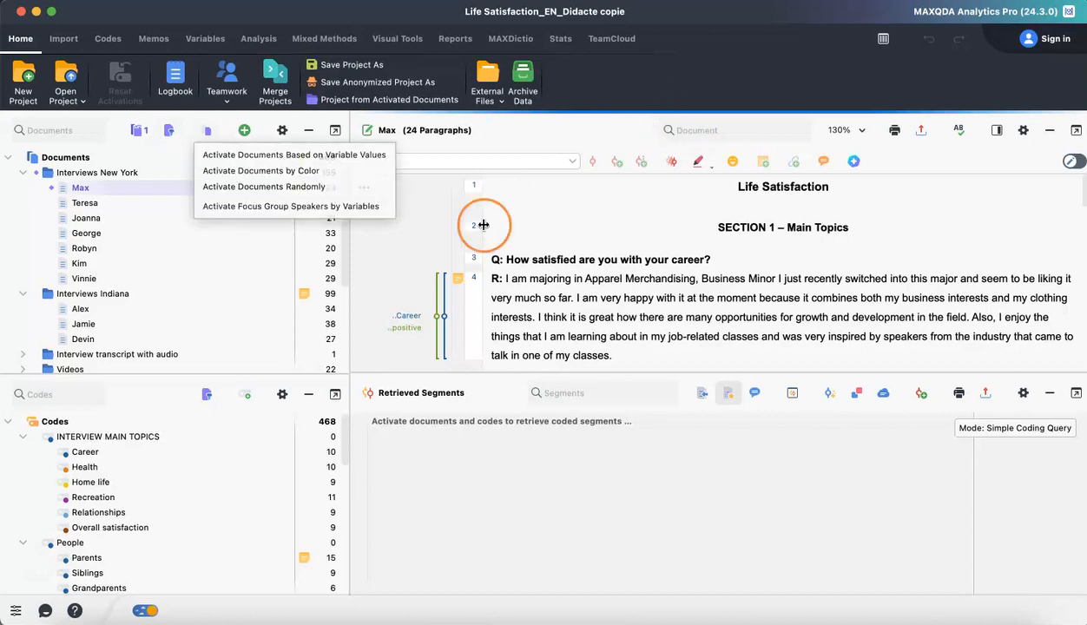
click(484, 225)
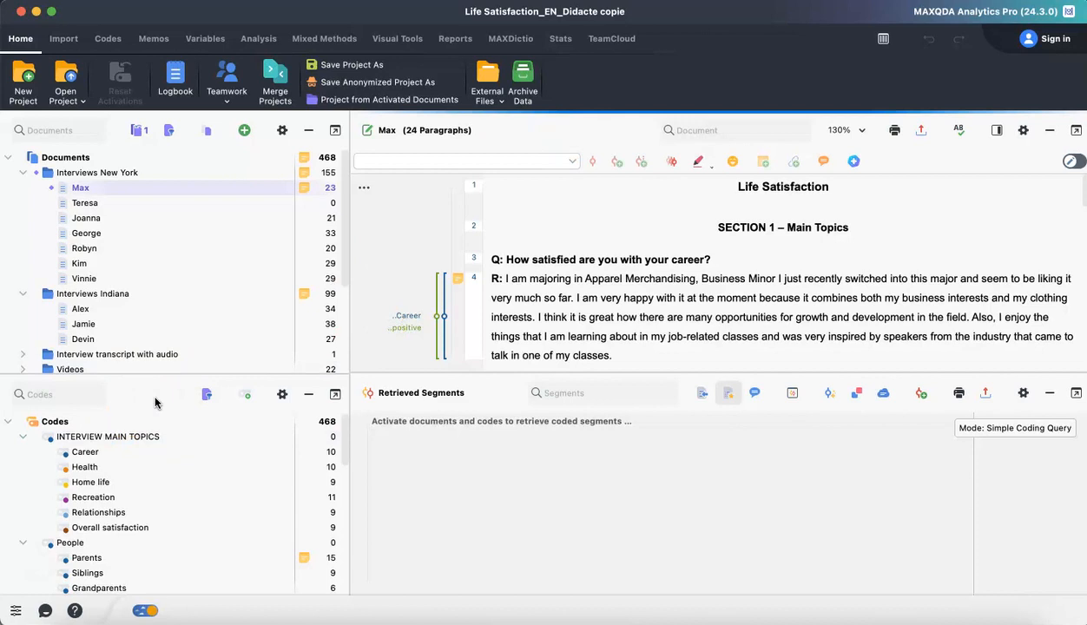
click(23, 437)
click(23, 436)
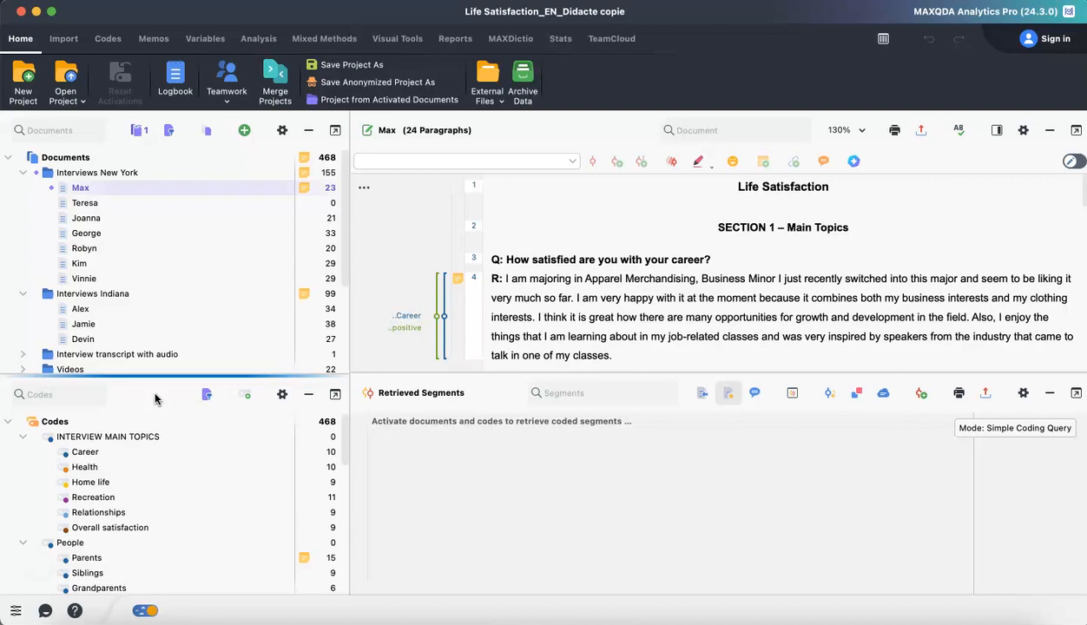
Step: Activate the Career code to retrieve its coded segments from the Max interview
drag(442, 477, 536, 485)
click(63, 452)
click(799, 452)
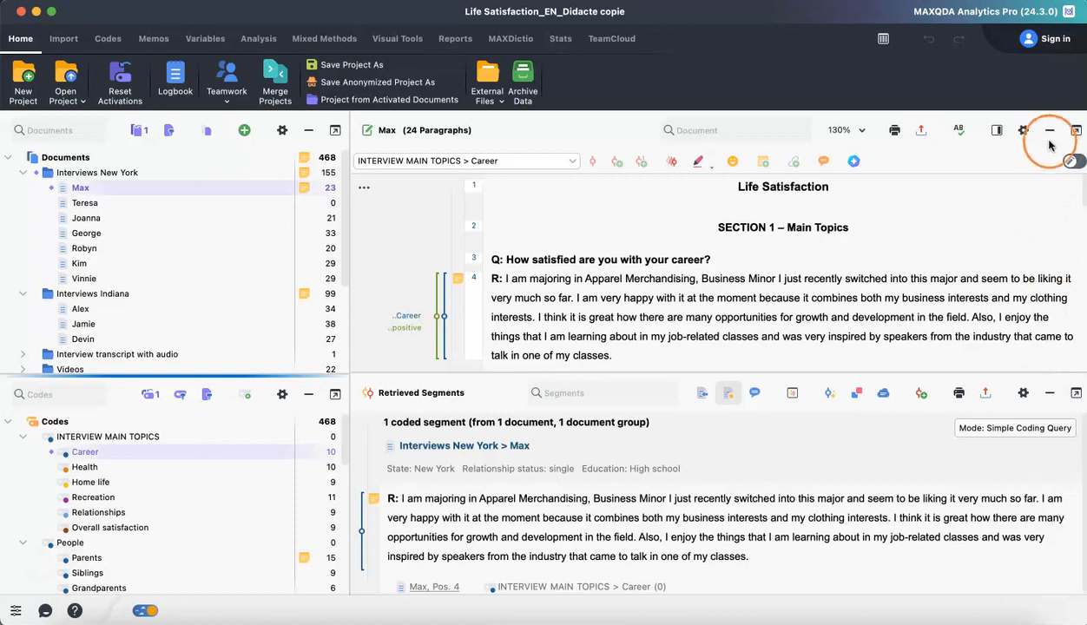
Step: Try hiding the Retrieved Segments window and using the three-column layout, and return to the two-column layout
click(1048, 394)
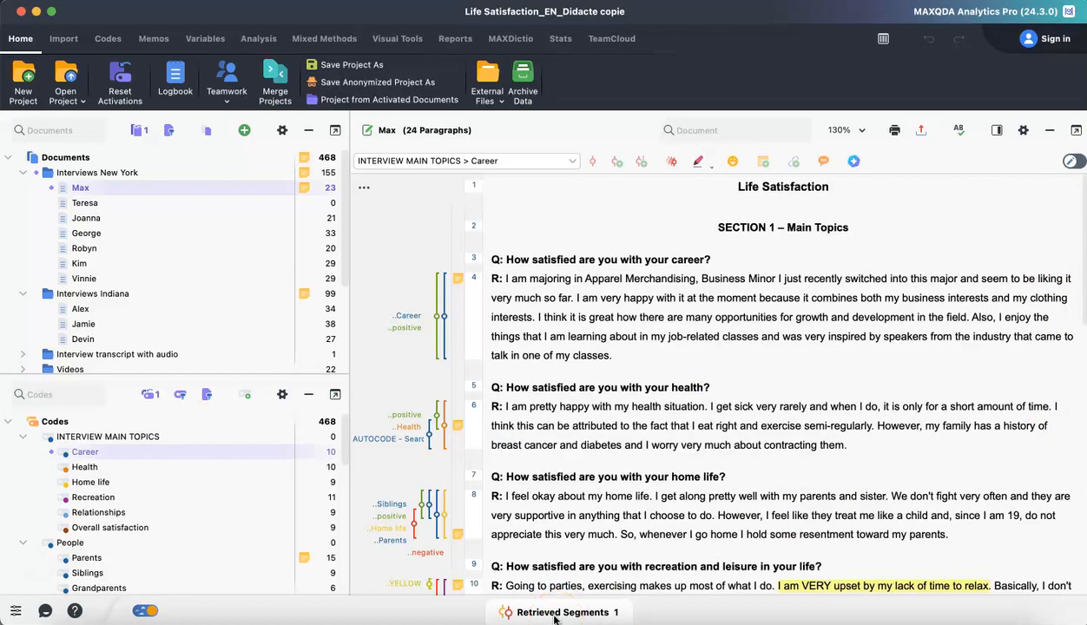
click(882, 40)
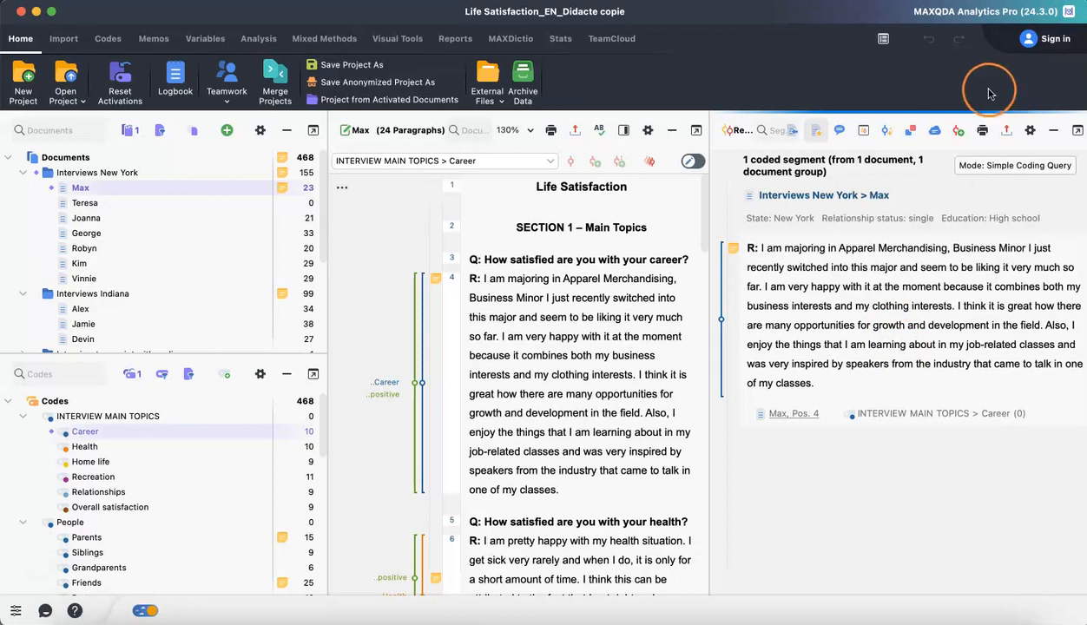
click(883, 38)
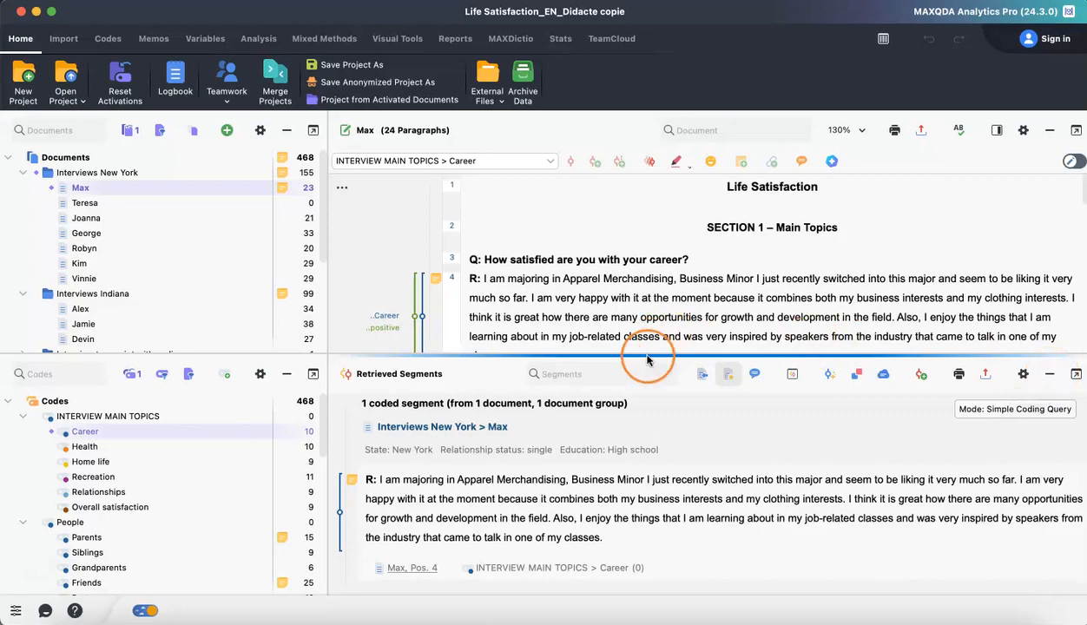
Step: Make the Document Browser taller and slightly wider by shrinking the neighbouring windows
drag(647, 359, 657, 391)
mouse_move(328, 305)
mouse_down()
mouse_move(422, 306)
mouse_move(327, 295)
mouse_up()
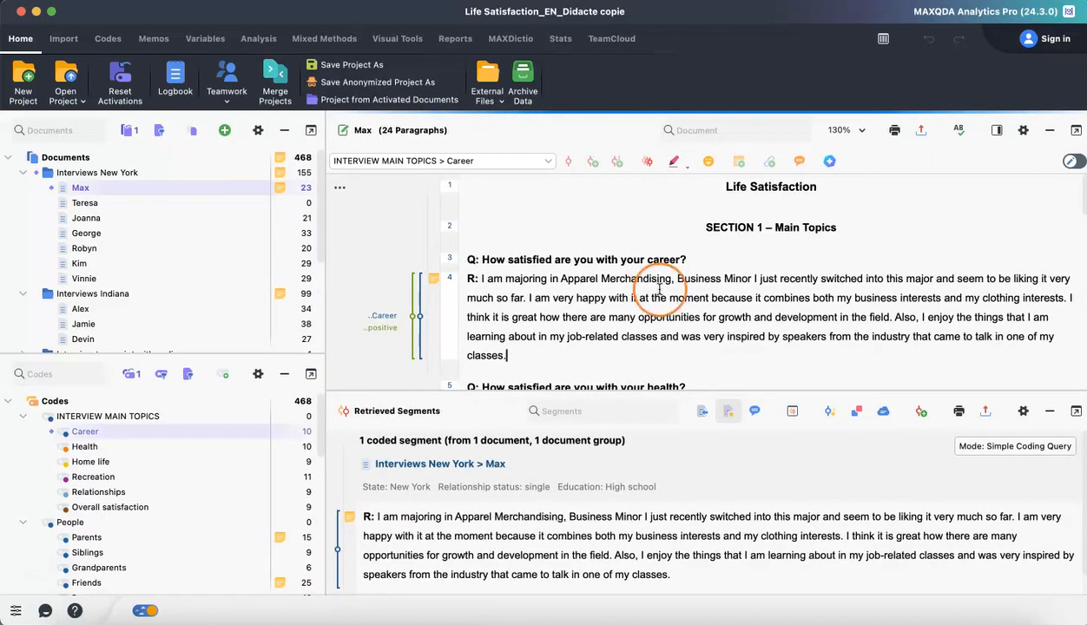
Step: Undock the Retrieved Segments window, move it around as a floating window, and dock it back in place
click(1076, 414)
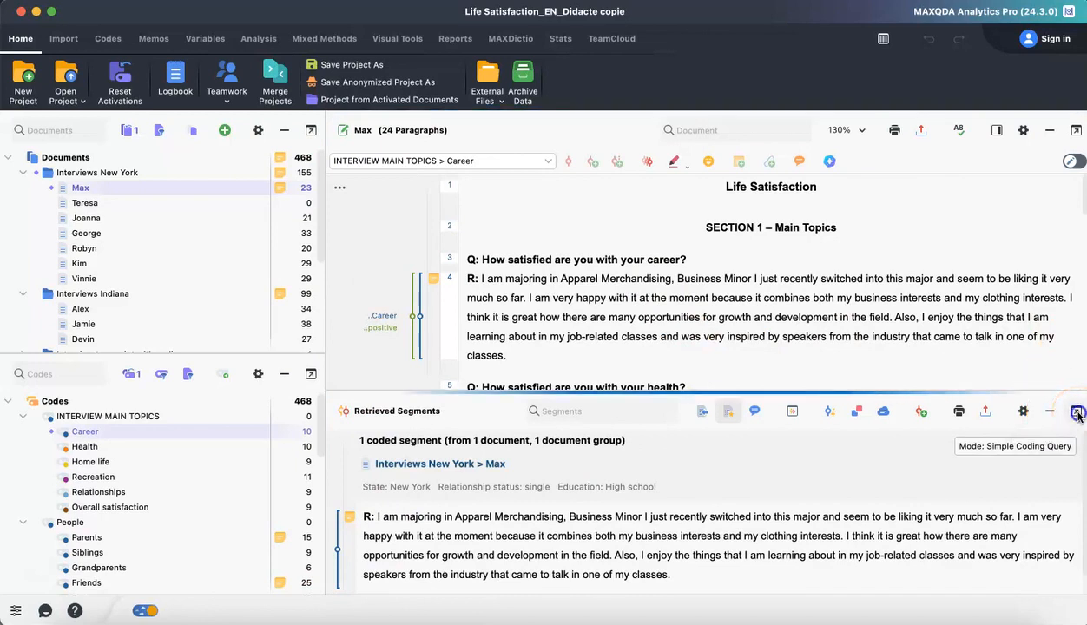
drag(429, 249, 1007, 188)
drag(854, 218, 435, 284)
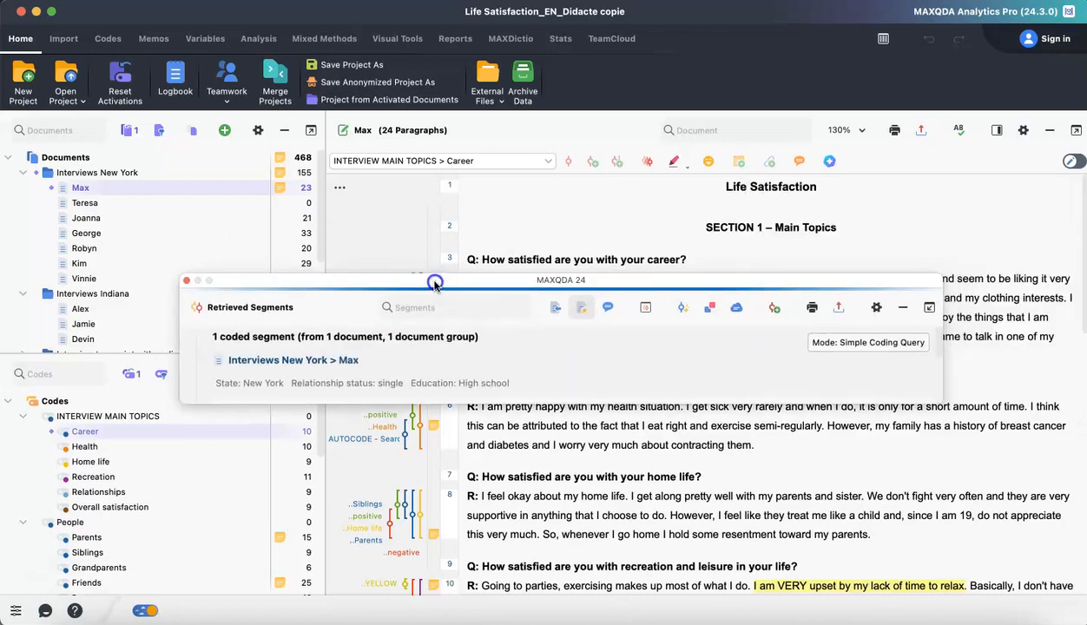
click(927, 309)
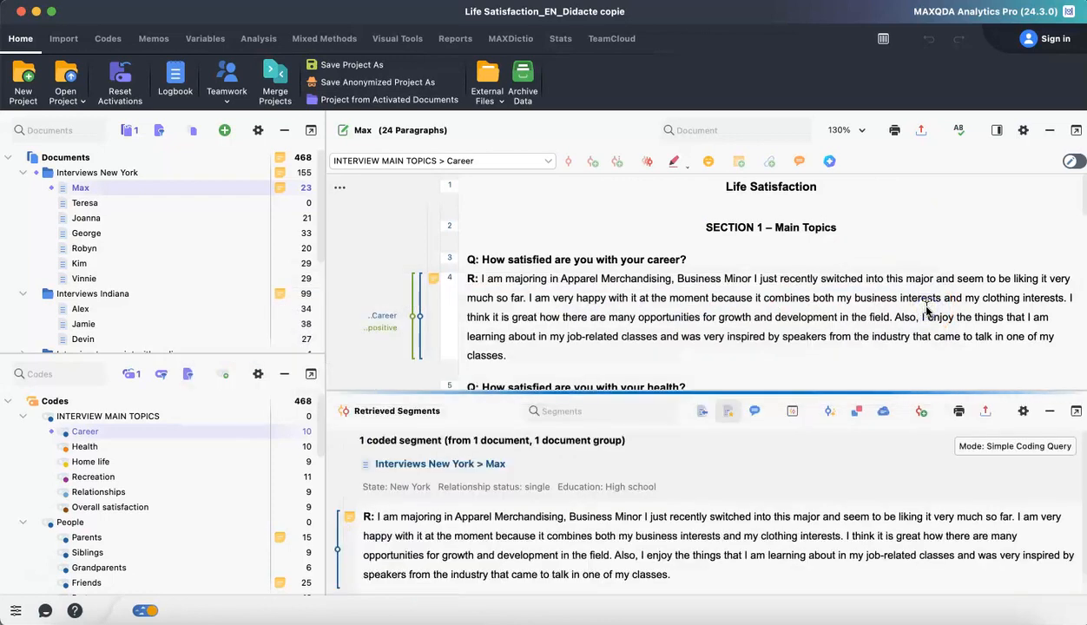
Step: Try the search fields of the main windows, and hide the Retrieved Segments window
click(80, 130)
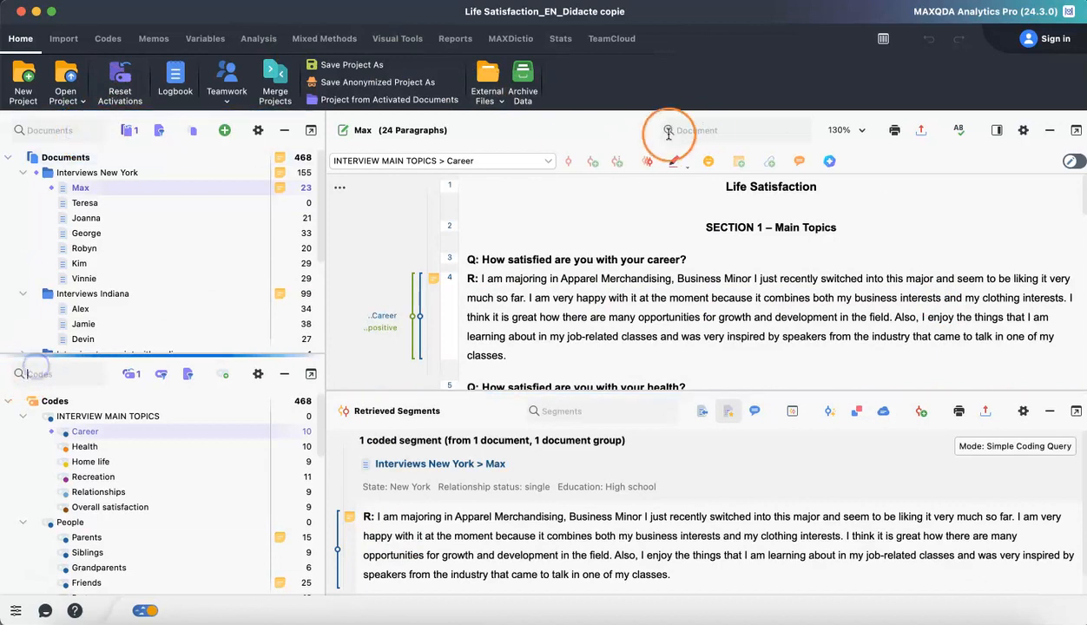
click(702, 131)
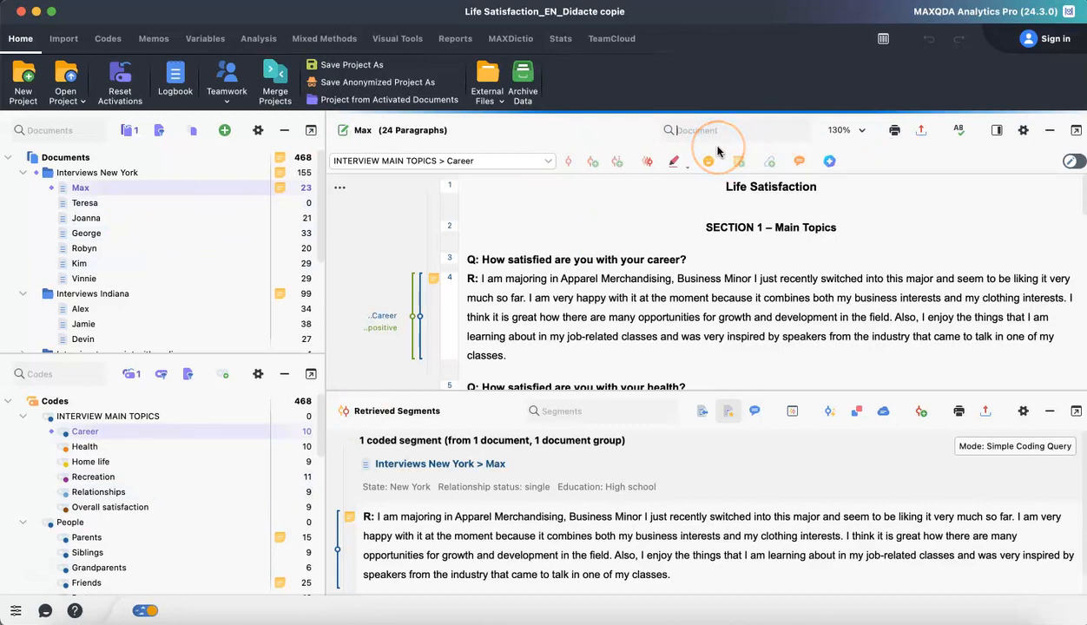
click(1049, 411)
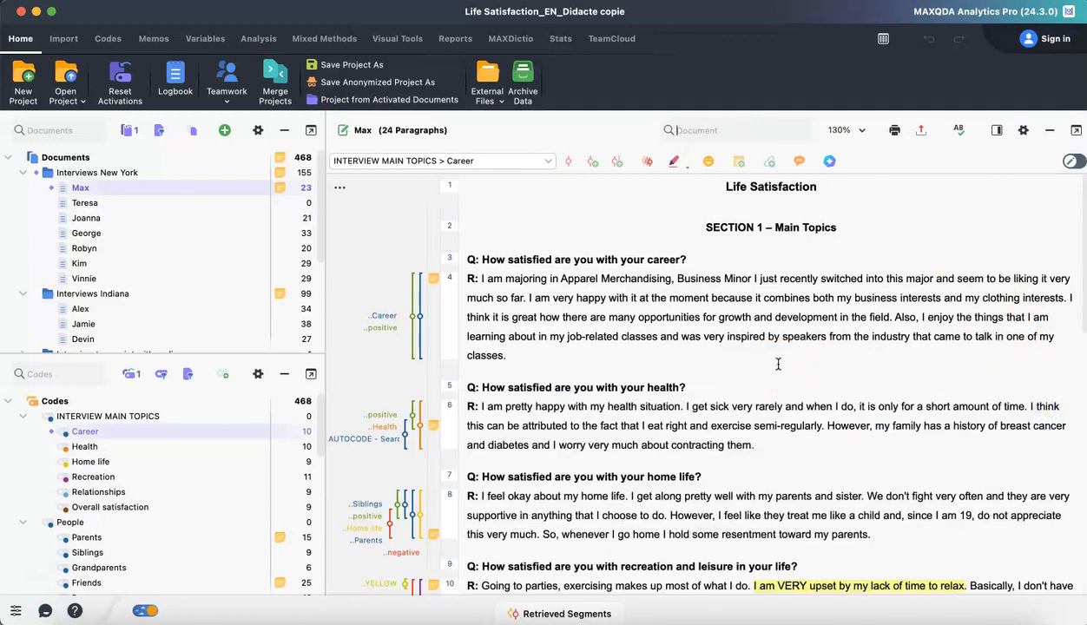
Step: Open the project logbook and insert two timestamped entries, the first one containing the text "Demo ...."
click(184, 81)
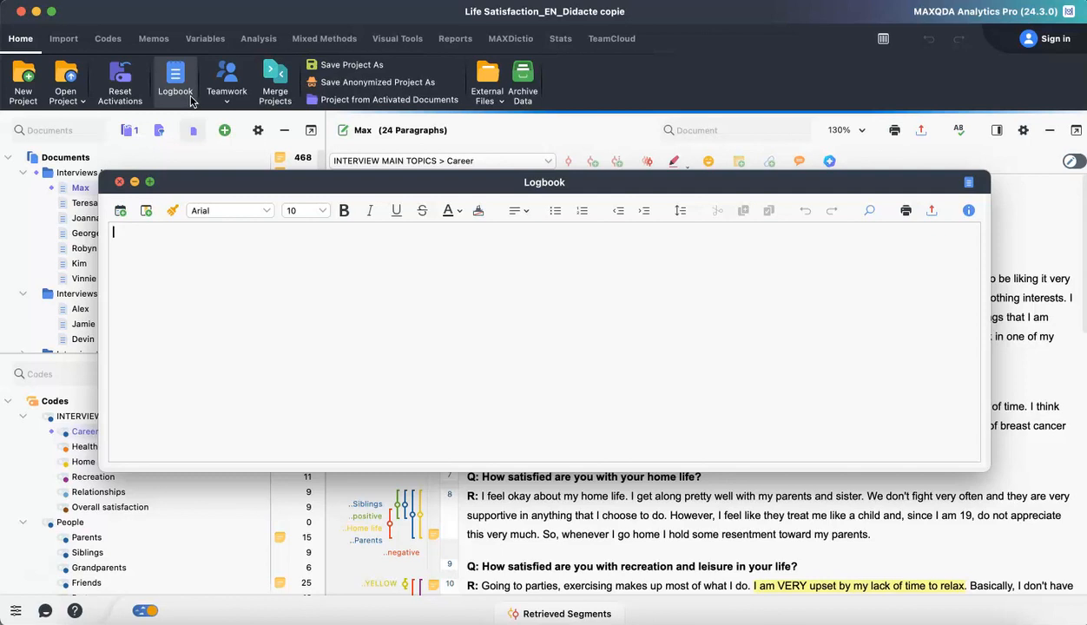
click(120, 213)
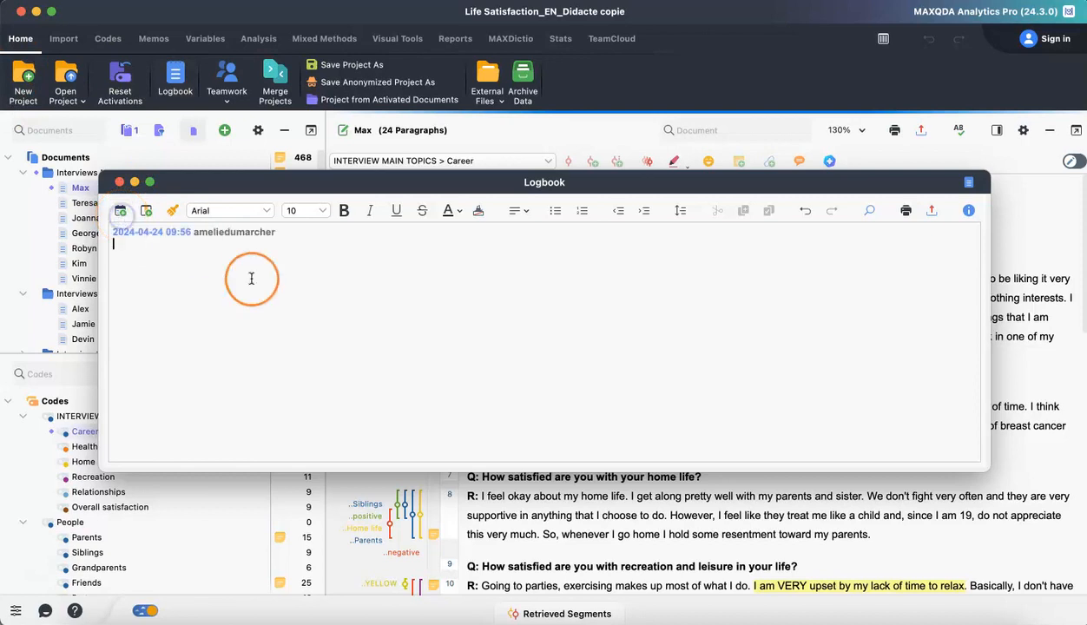
text(Demo ....)
click(271, 376)
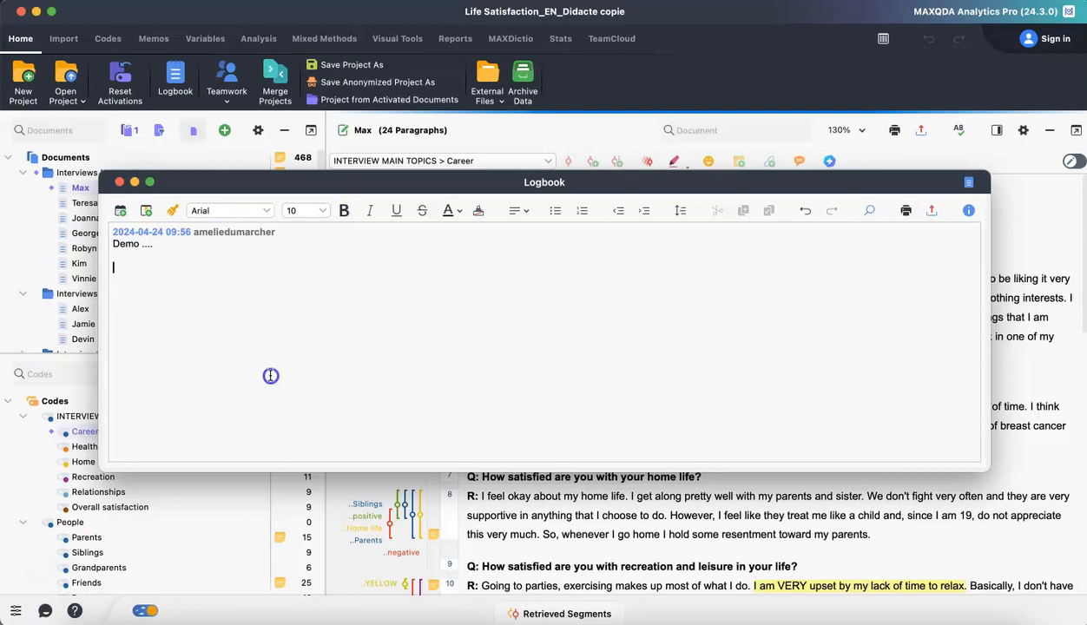
click(120, 210)
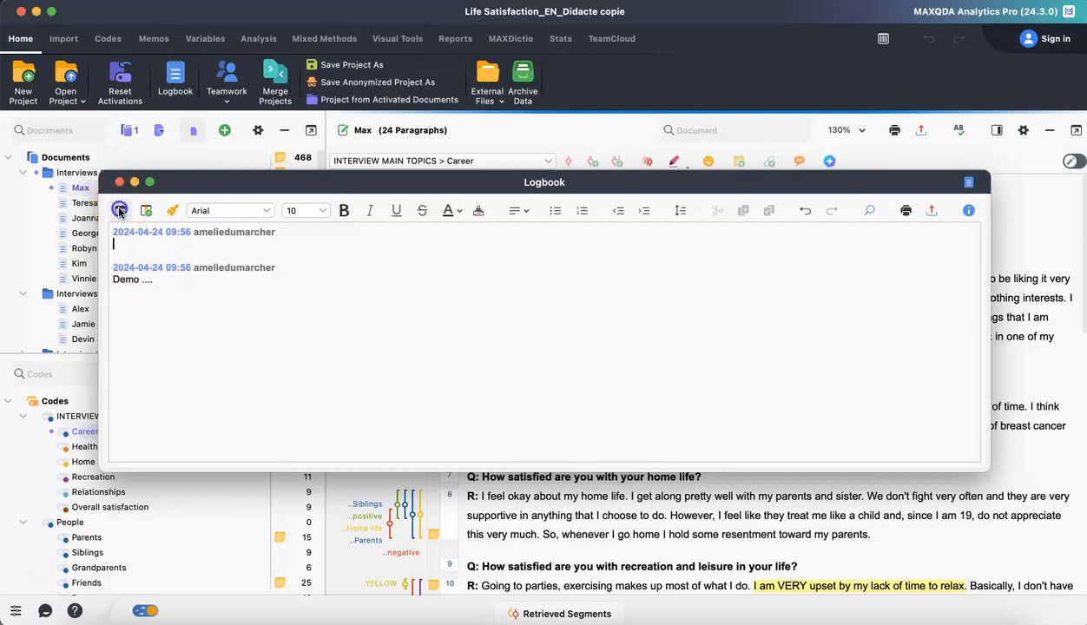
click(153, 281)
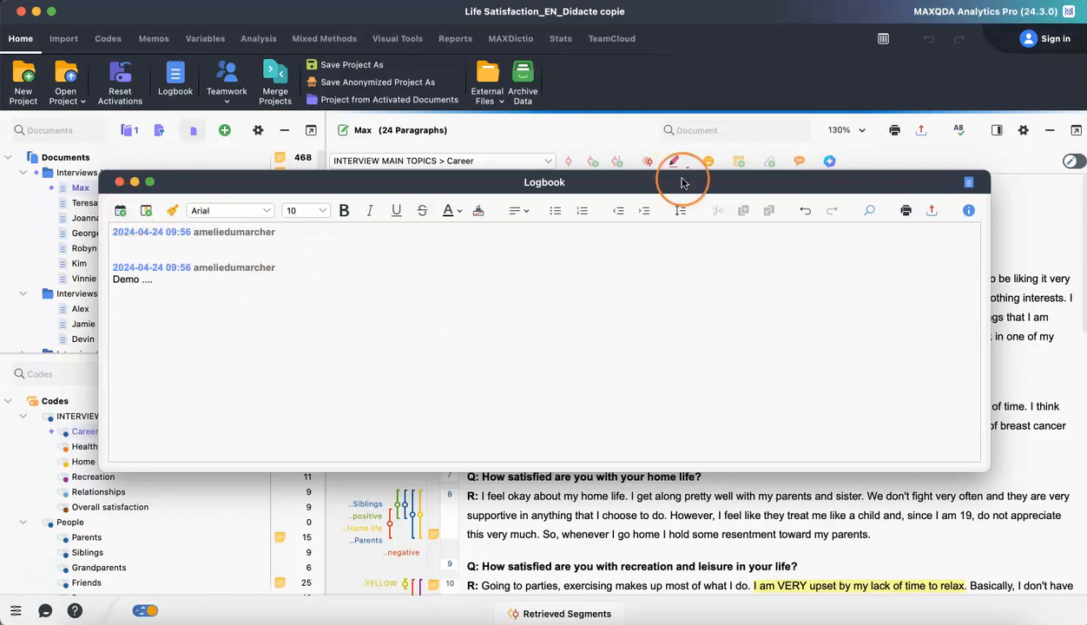
Step: Examine the logbook's text formatting, line spacing, print, export and information tools, and close the logbook
click(679, 210)
click(437, 348)
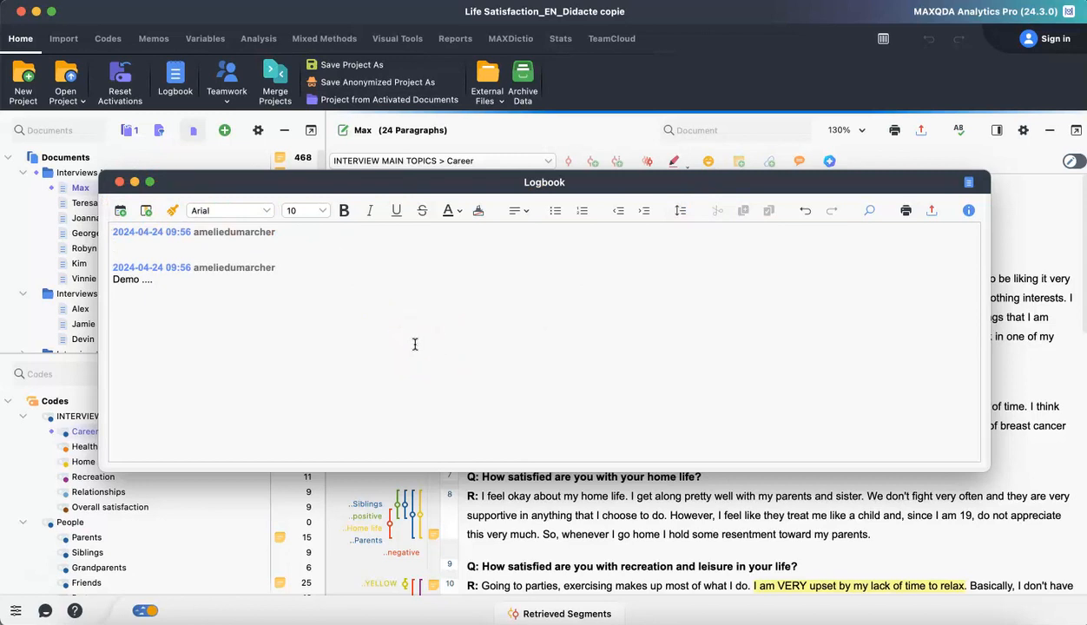
click(647, 326)
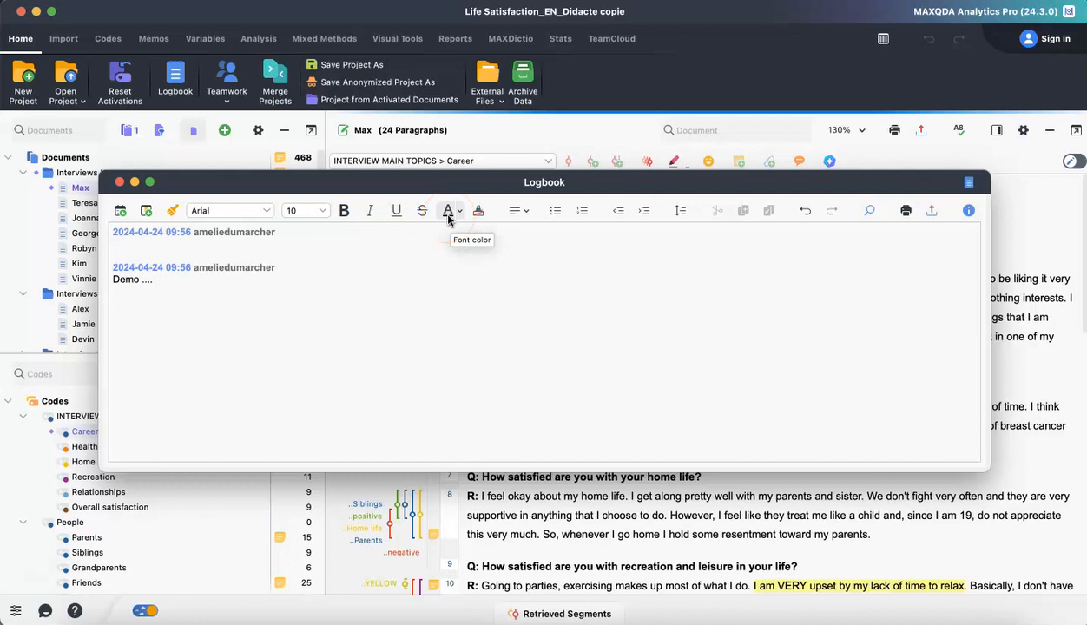
click(492, 210)
click(899, 217)
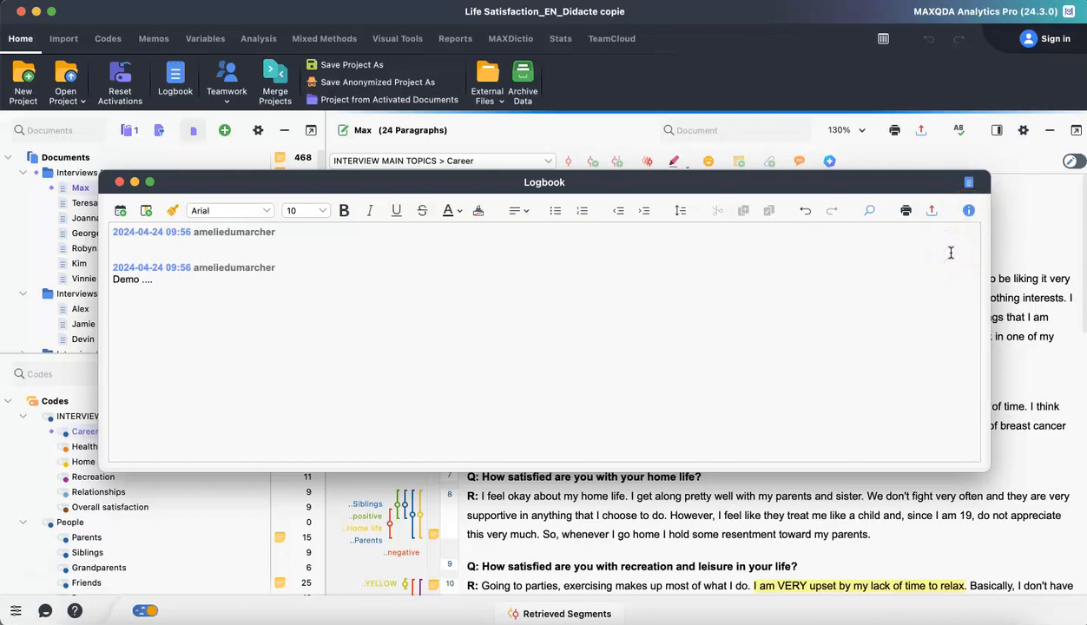
click(967, 213)
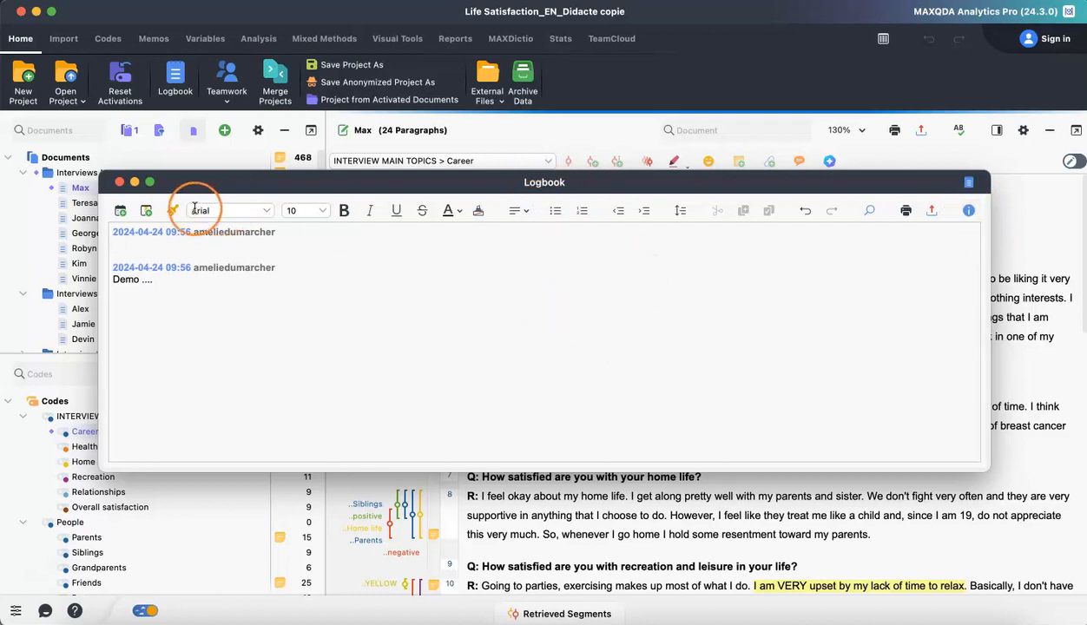
click(119, 182)
click(570, 216)
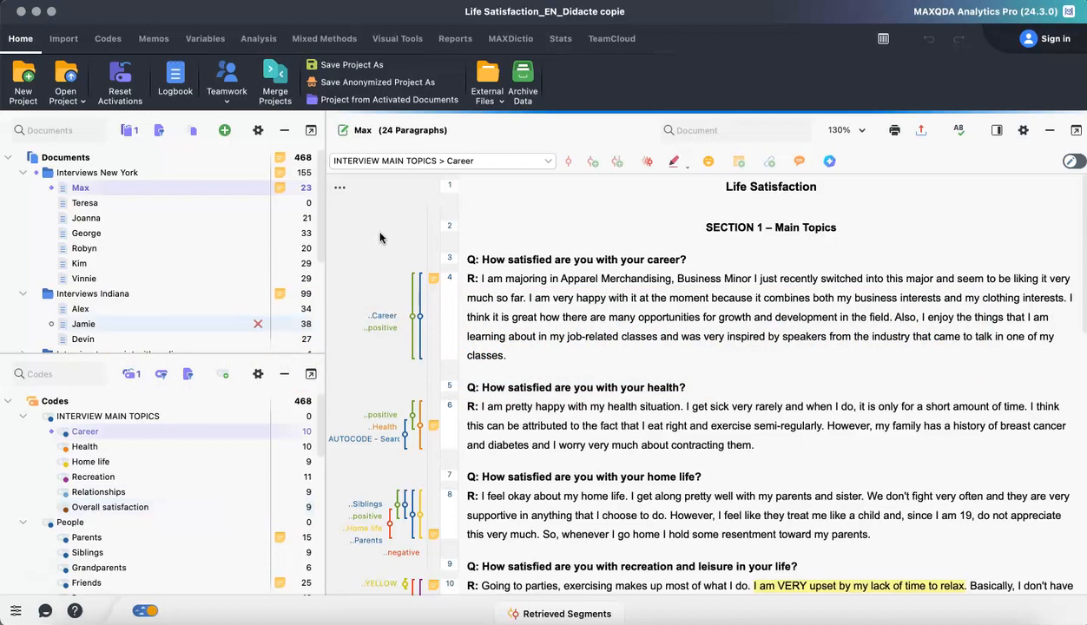
Step: Create a new project named "Demo project" and save it in the Downloads folder
click(23, 82)
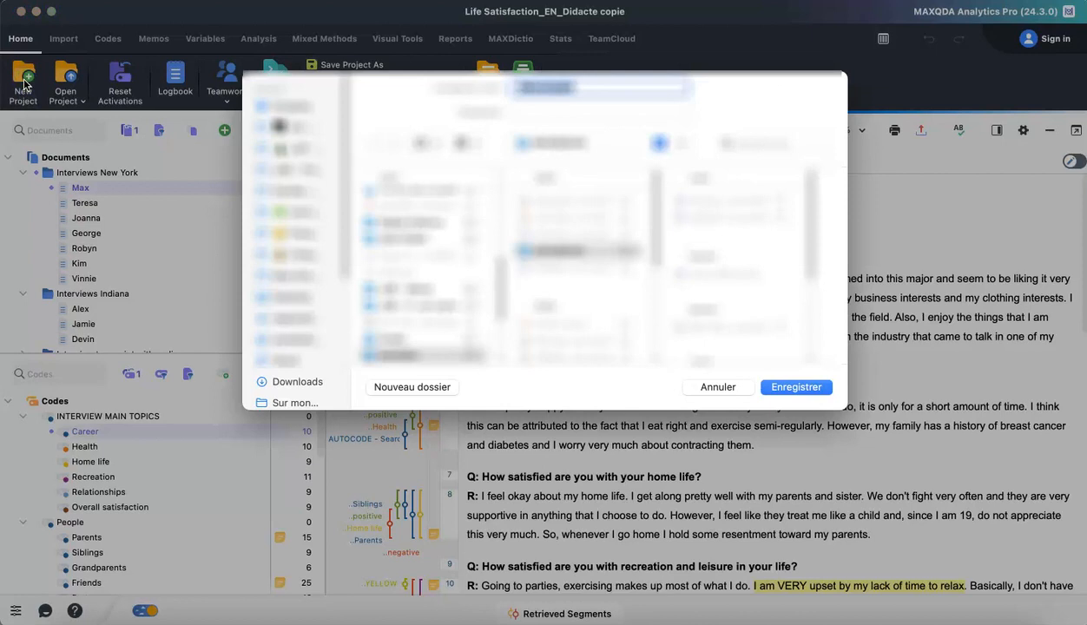
text(New project)
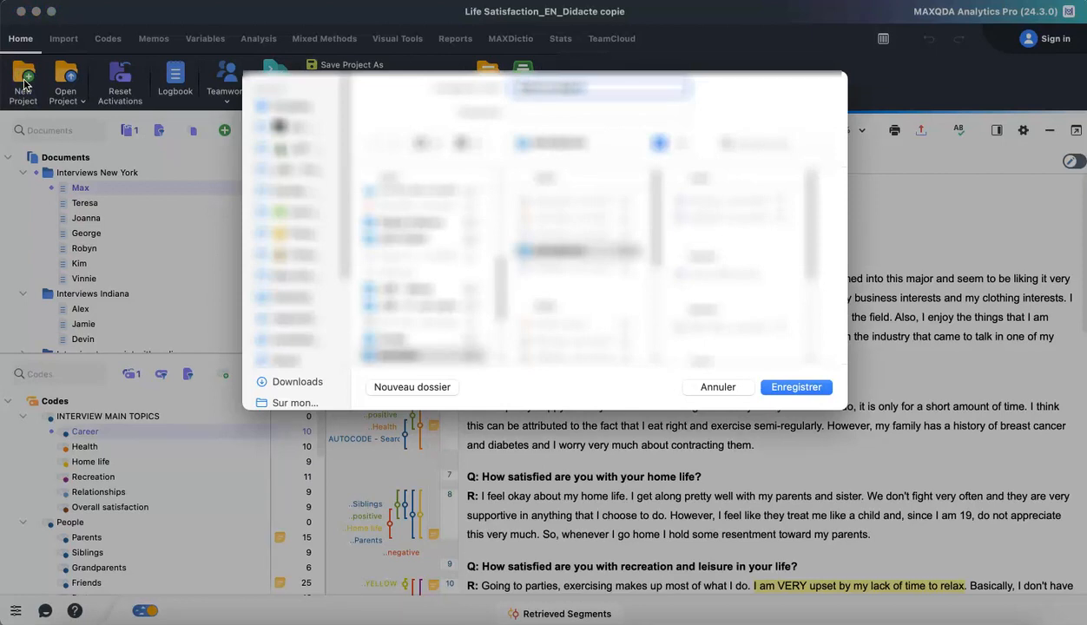
click(299, 382)
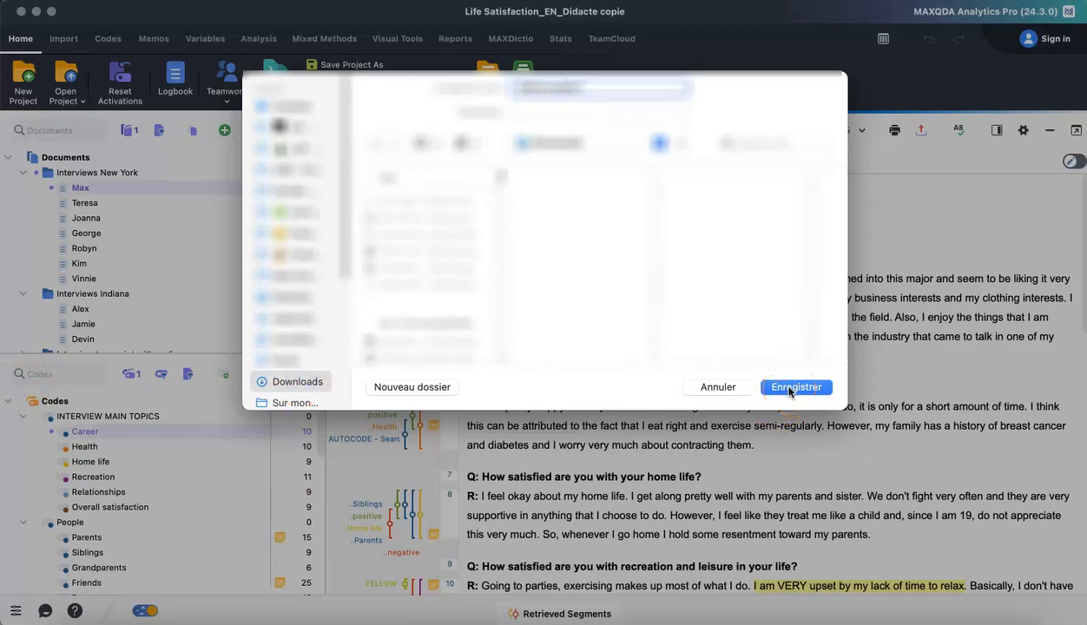
click(790, 388)
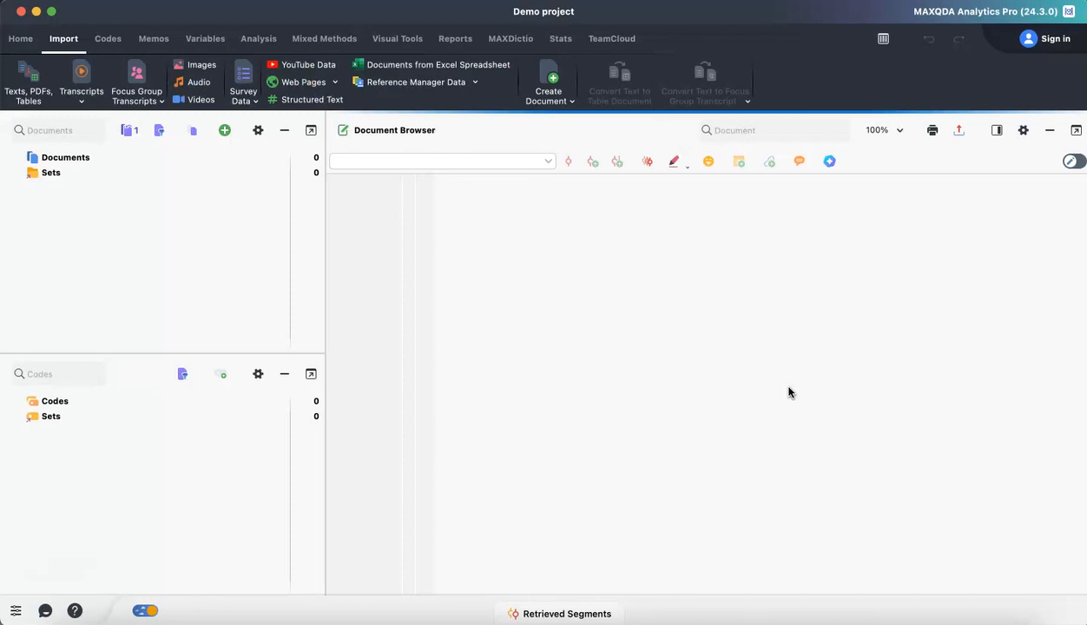
Step: Show the Retrieved Segments window, and hide it again
click(552, 610)
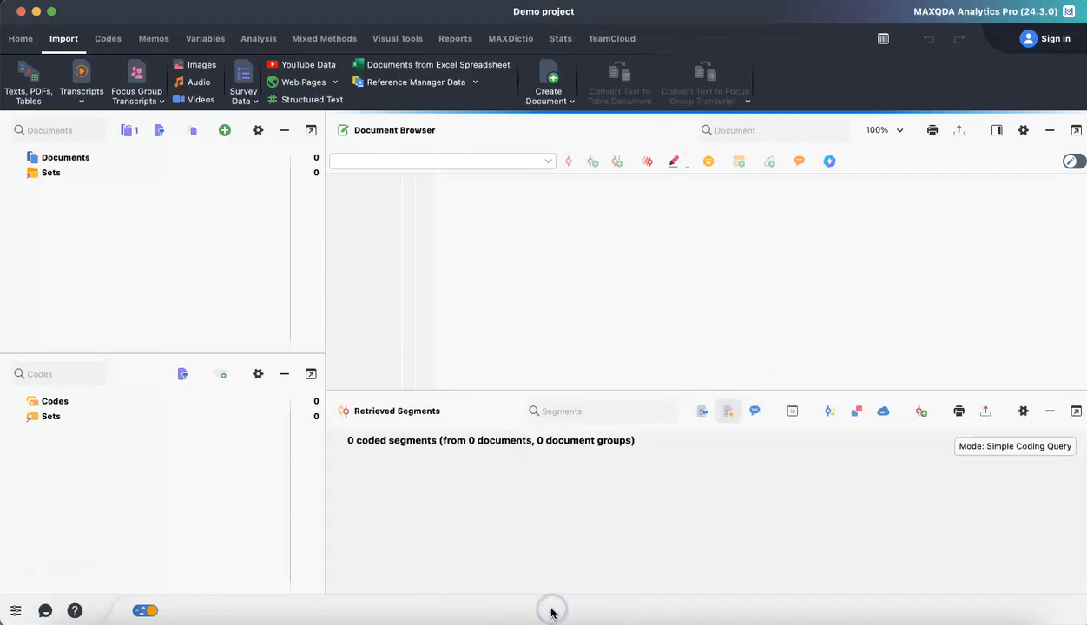
click(1049, 412)
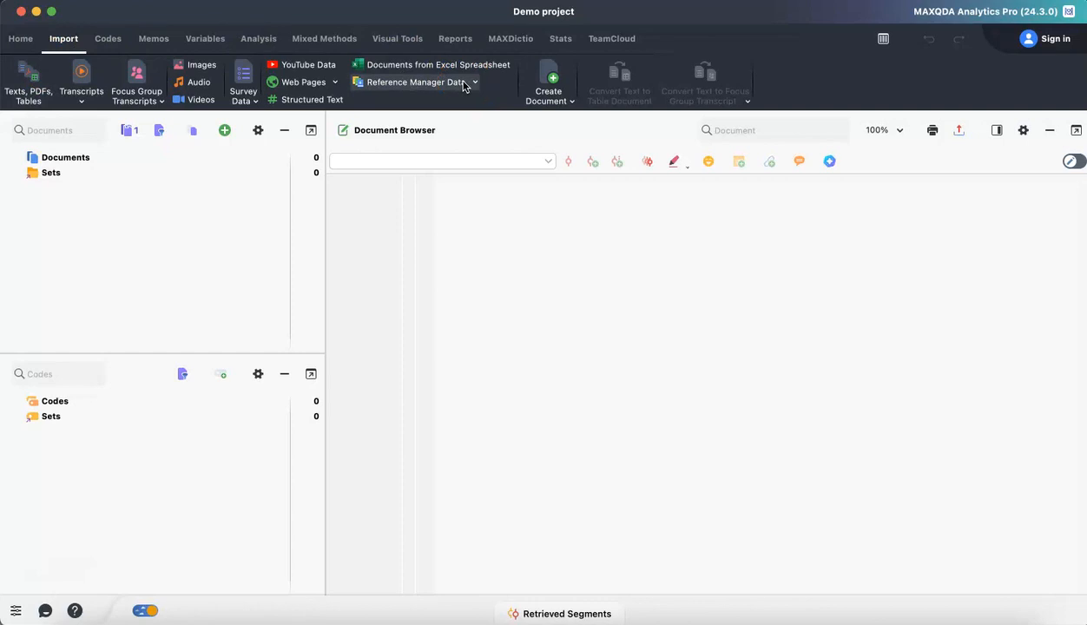
click(225, 131)
click(167, 192)
click(193, 130)
click(225, 131)
click(55, 168)
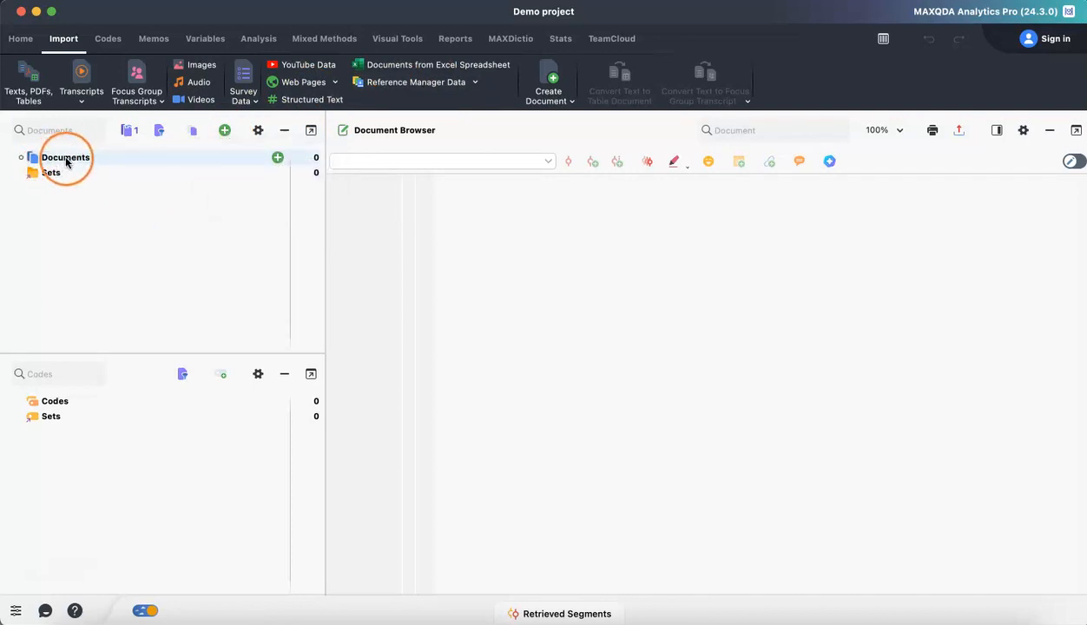
click(77, 197)
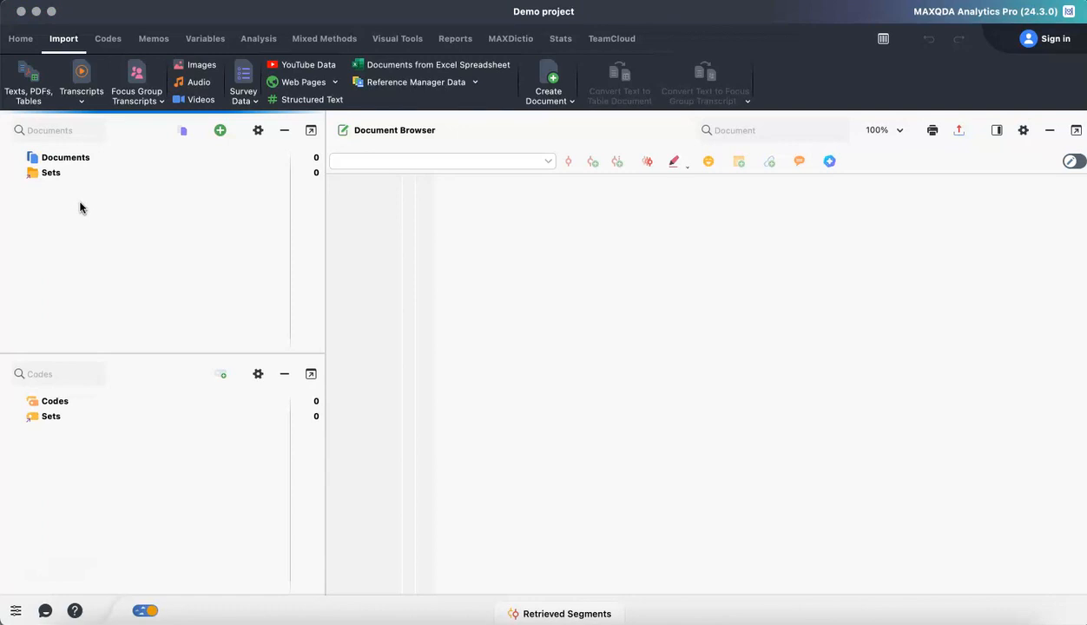
click(208, 166)
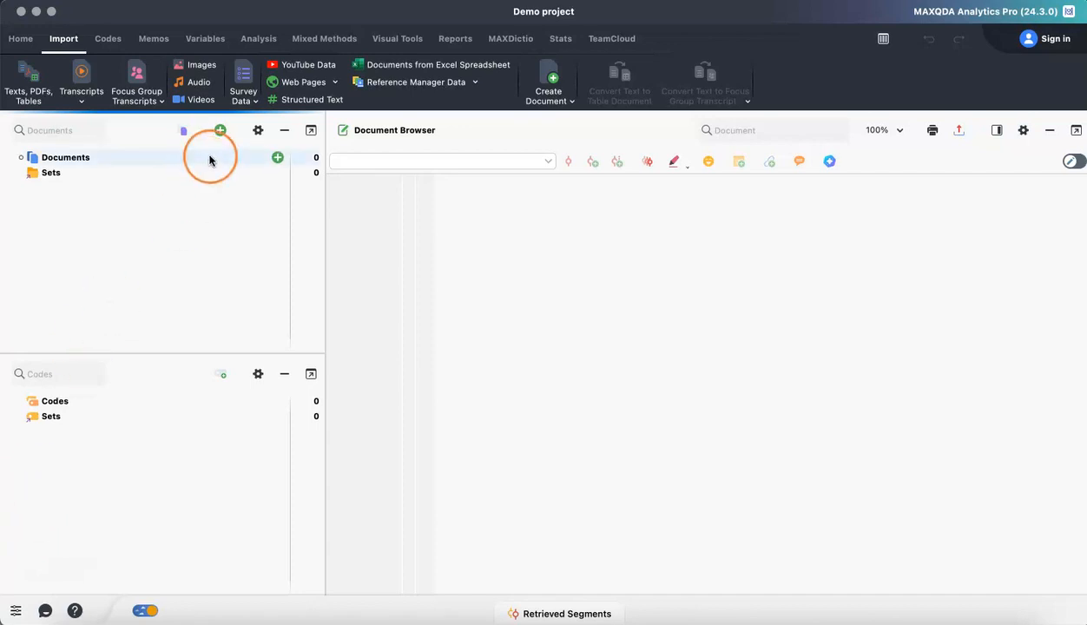
Step: Import all seven interview documents from the second subfolder of Downloads into the project's documents
click(220, 130)
click(238, 157)
click(239, 157)
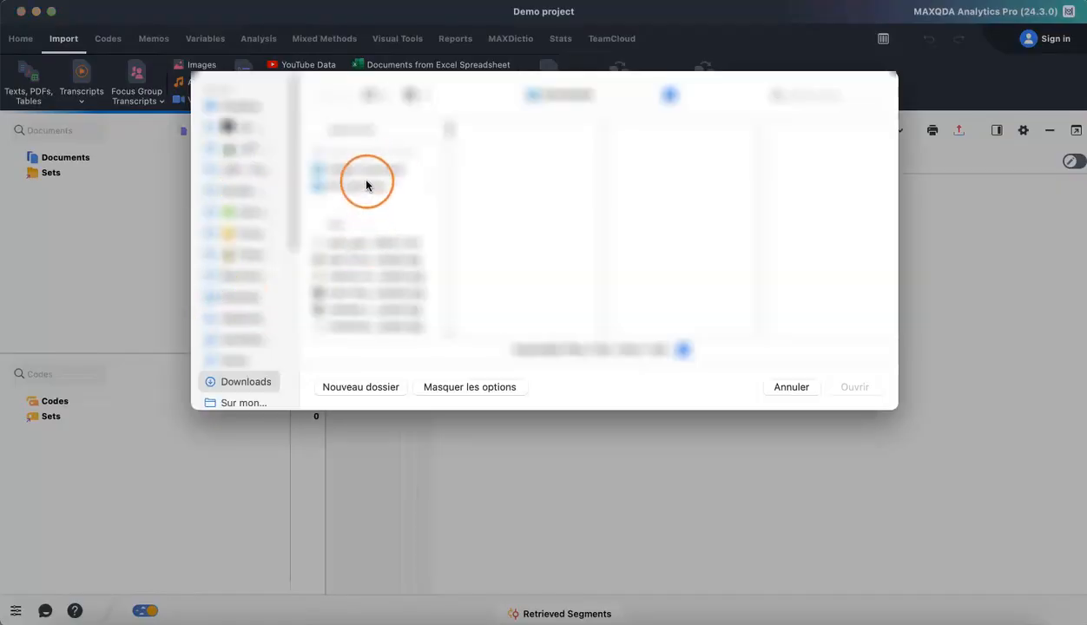
click(366, 185)
click(514, 172)
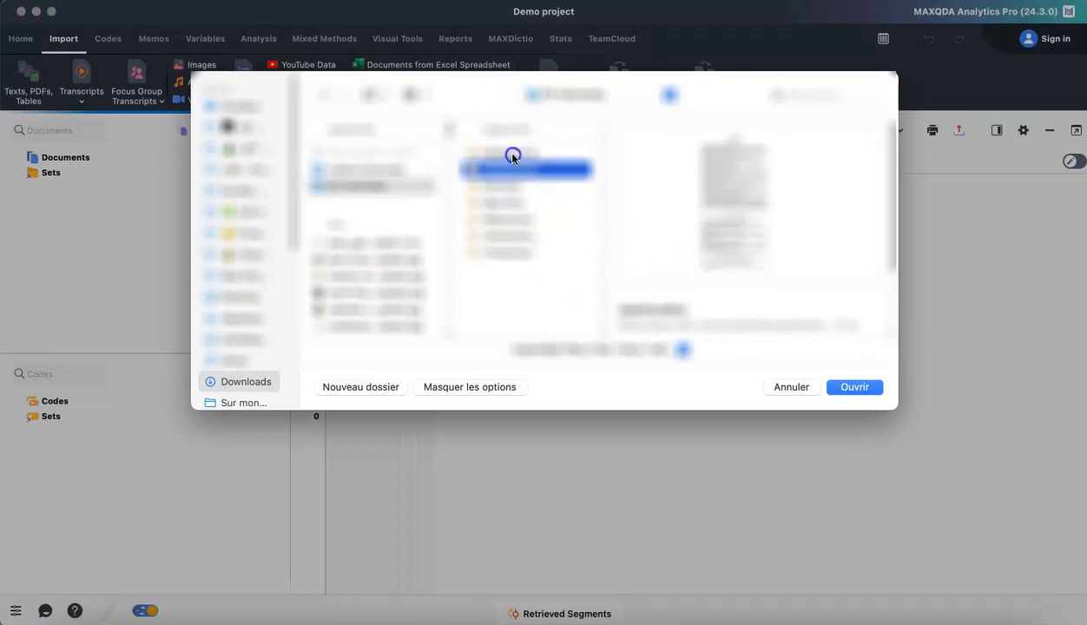
shift+click(507, 251)
click(838, 388)
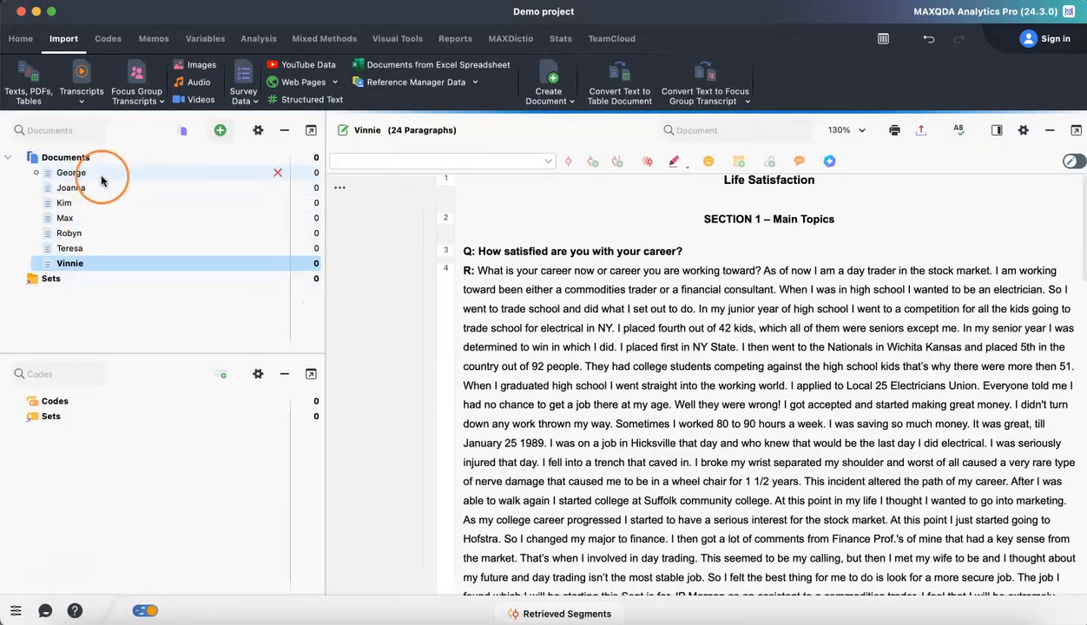
Step: Create a new document group named "NY Interviews"
mouse_move(100, 179)
click(183, 130)
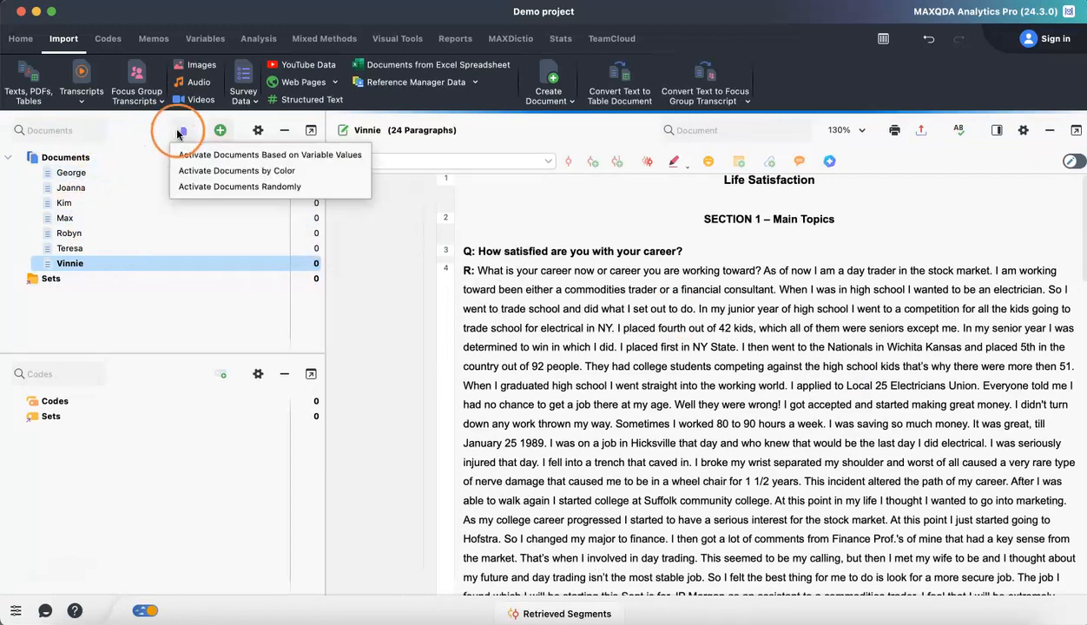
click(220, 130)
click(233, 194)
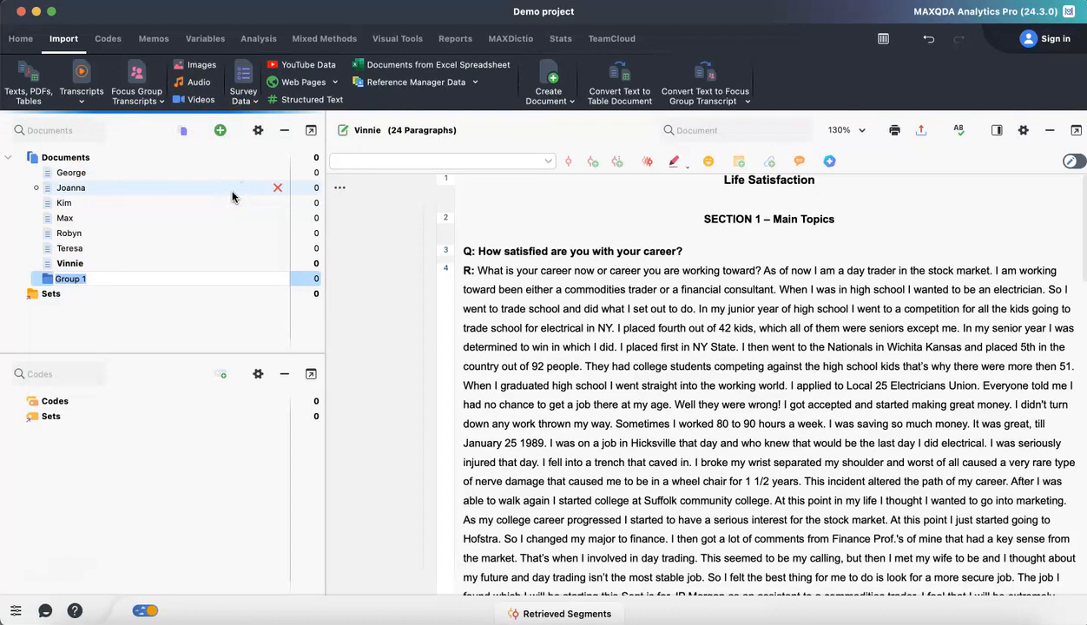
text(NY Interviews)
key(Return)
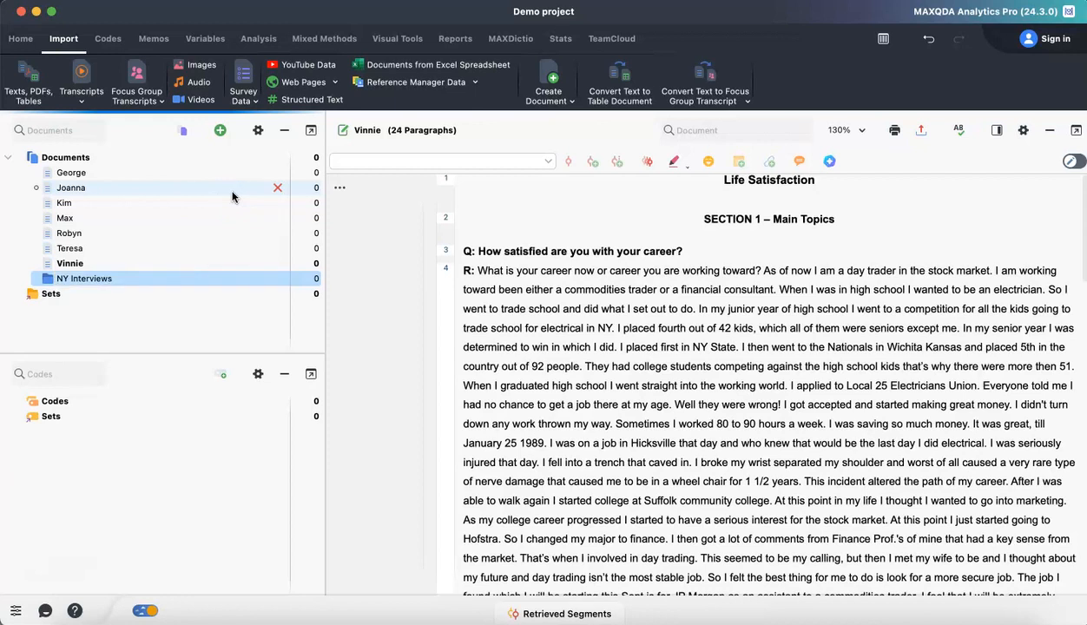
Step: Move all seven imported interviews into the NY Interviews group, and collapse the group
drag(83, 172, 87, 278)
shift+click(61, 268)
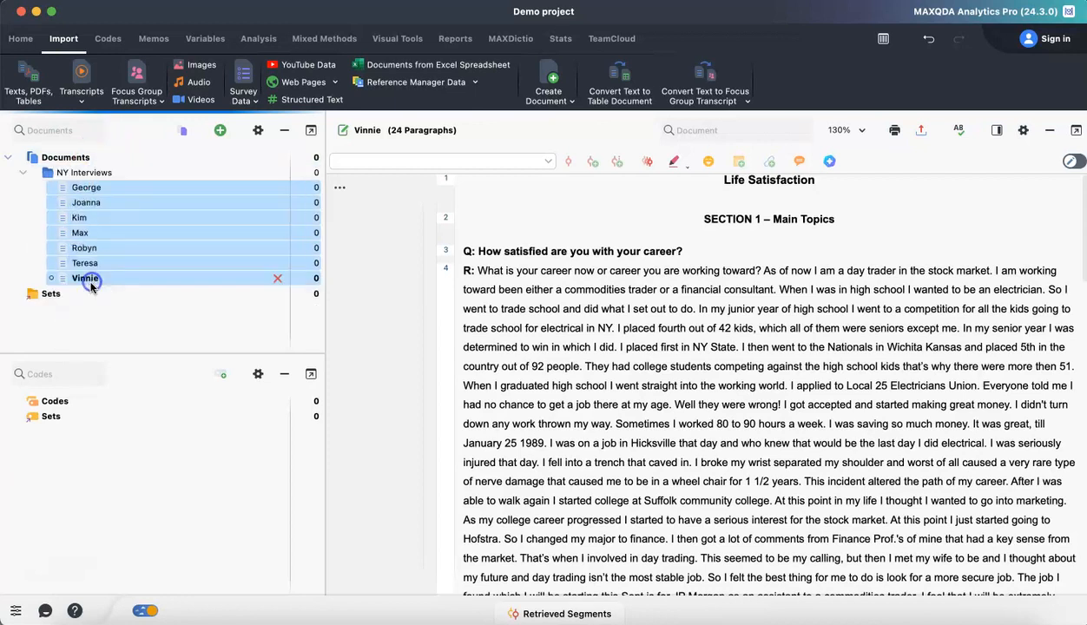
click(22, 172)
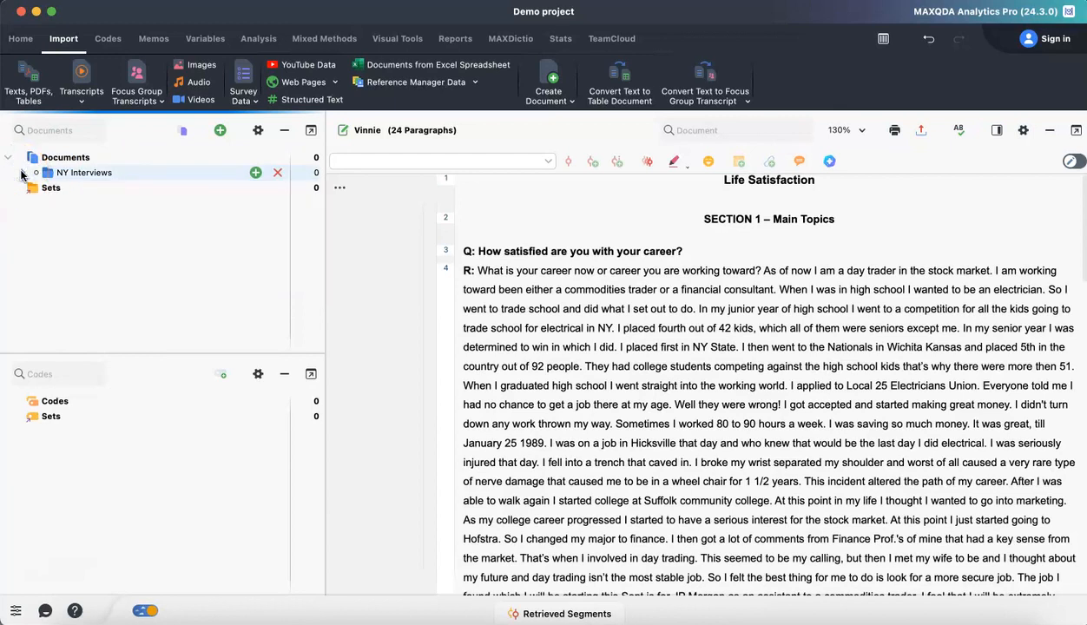
Step: Create a second document group at the Documents level, named "Indianan Interviews"
click(183, 130)
click(74, 165)
click(87, 158)
click(220, 130)
click(256, 131)
click(220, 131)
click(225, 193)
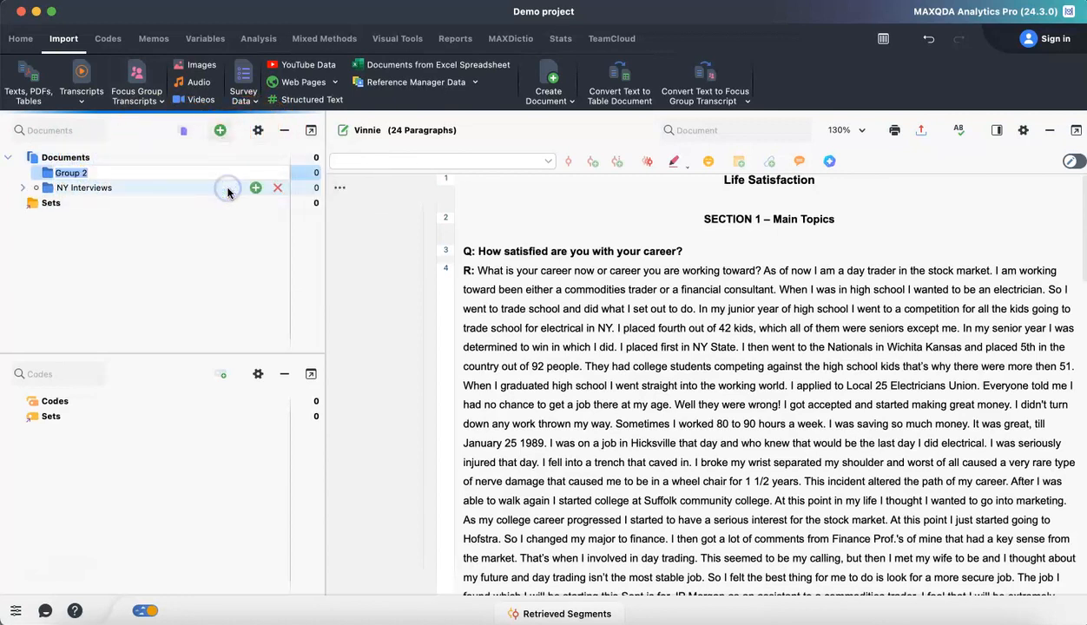
text(Indianan )
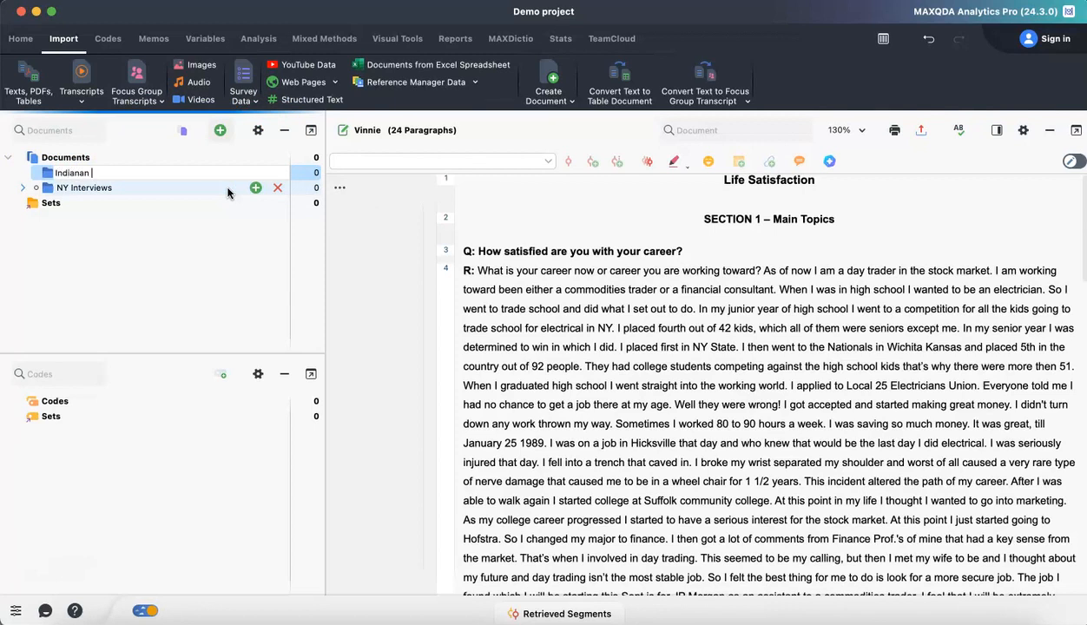
text(Interviews)
key(Return)
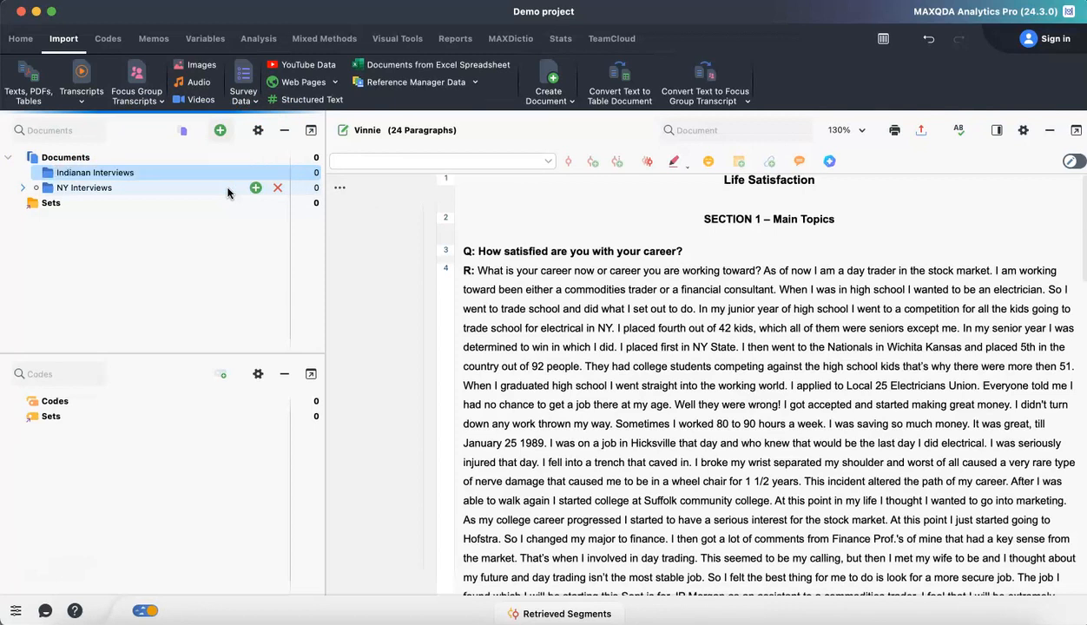
Step: Correct the name of the new document group to "Indiana Interviews"
click(95, 173)
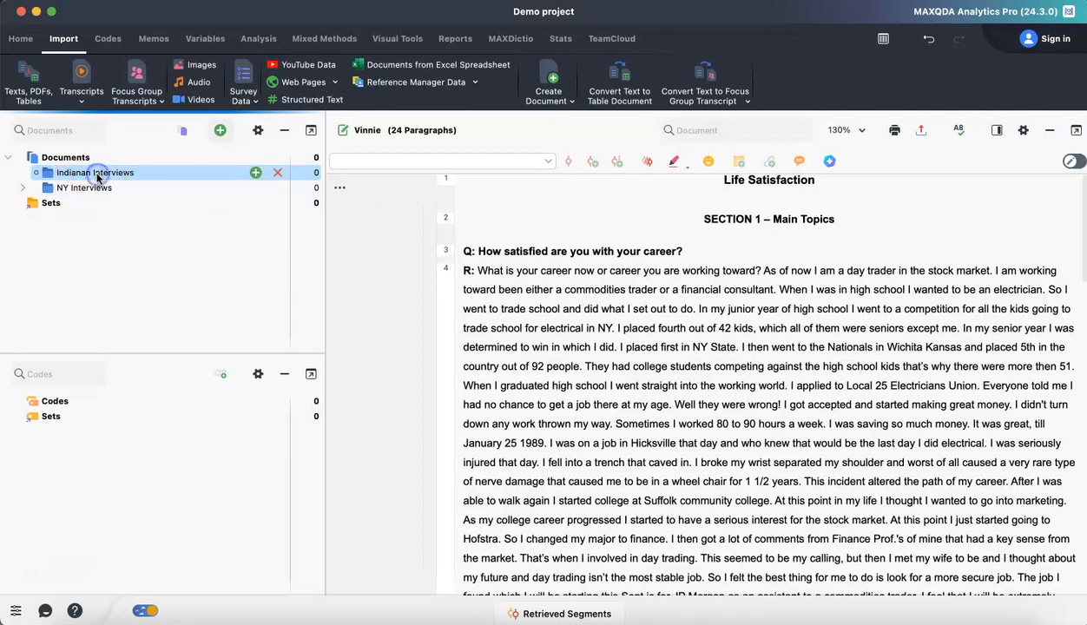
click(90, 173)
key(BackSpace)
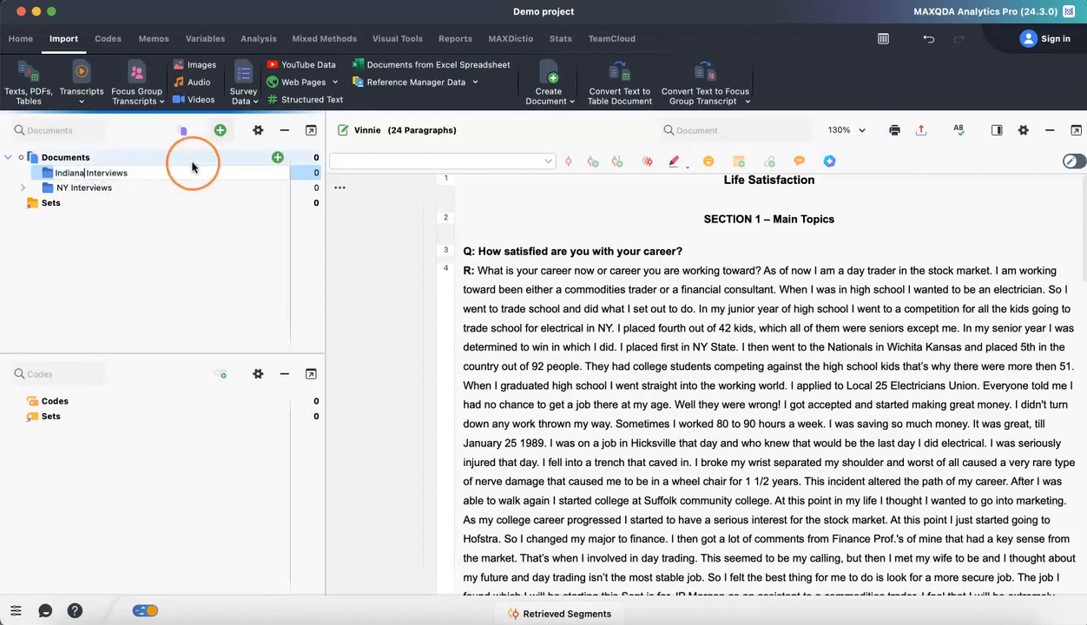
click(159, 217)
Step: Import the three interview documents from the first subfolder of Downloads into the Indiana Interviews group
mouse_move(248, 172)
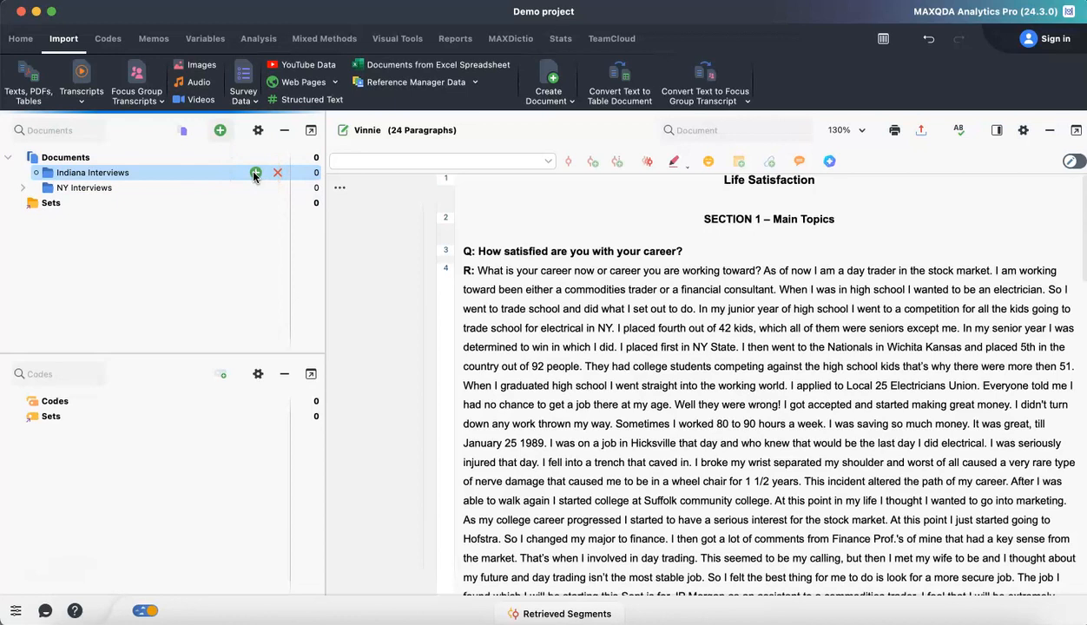
click(254, 173)
click(300, 187)
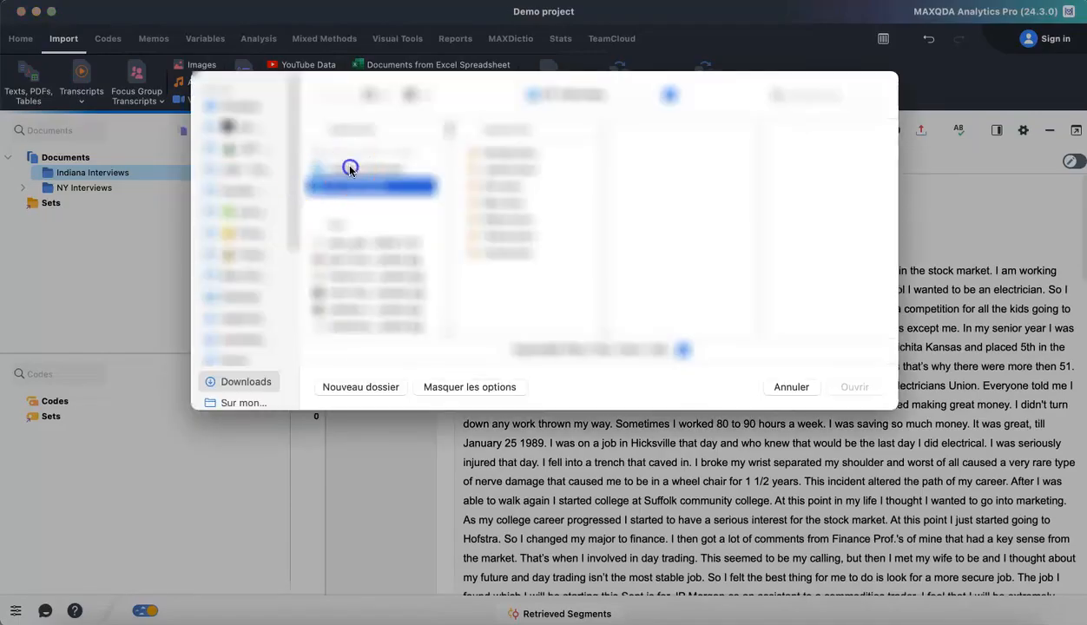
click(350, 168)
click(490, 152)
shift+click(490, 189)
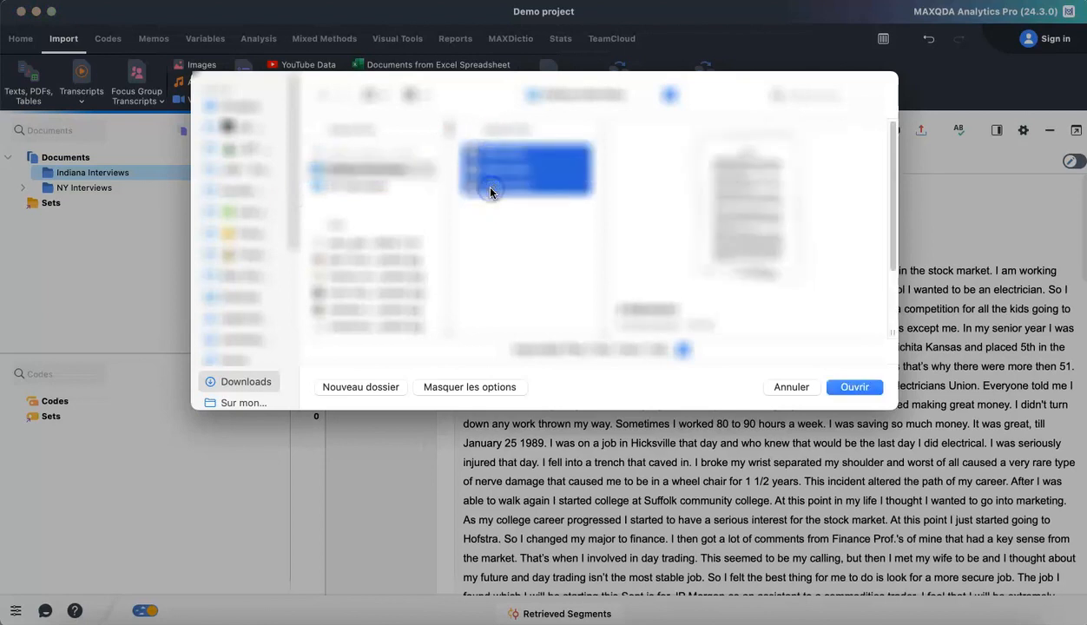
key(Return)
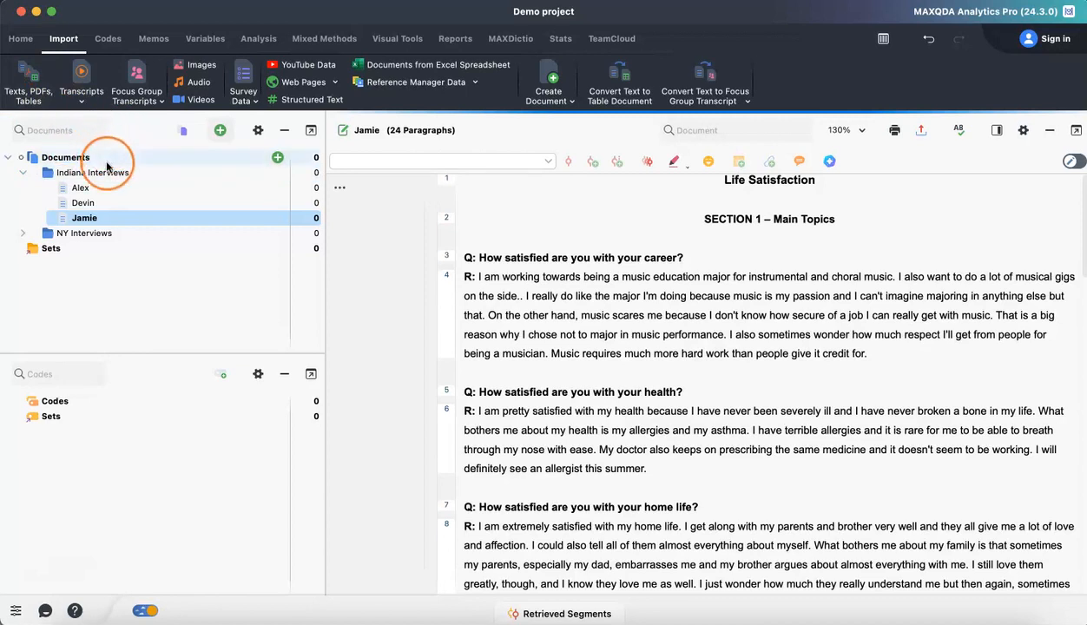
click(78, 172)
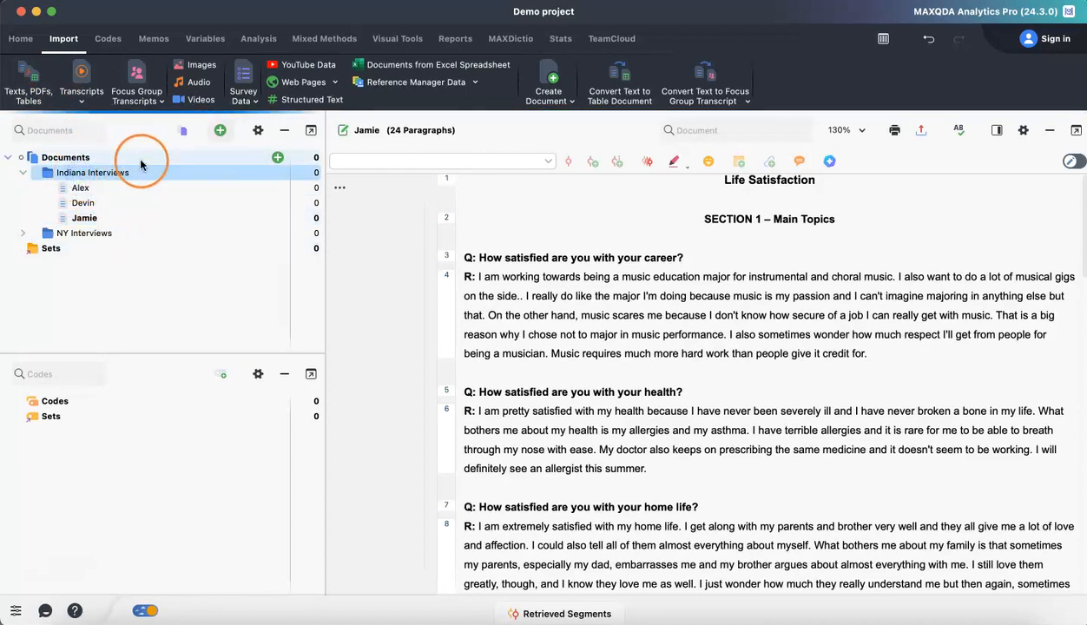
click(91, 156)
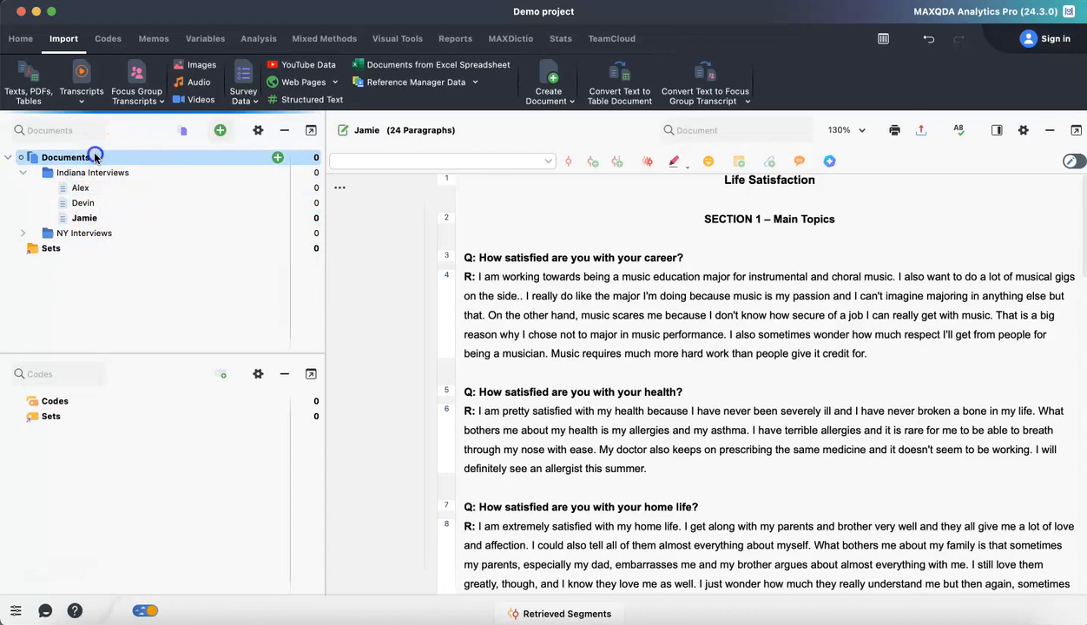
click(98, 232)
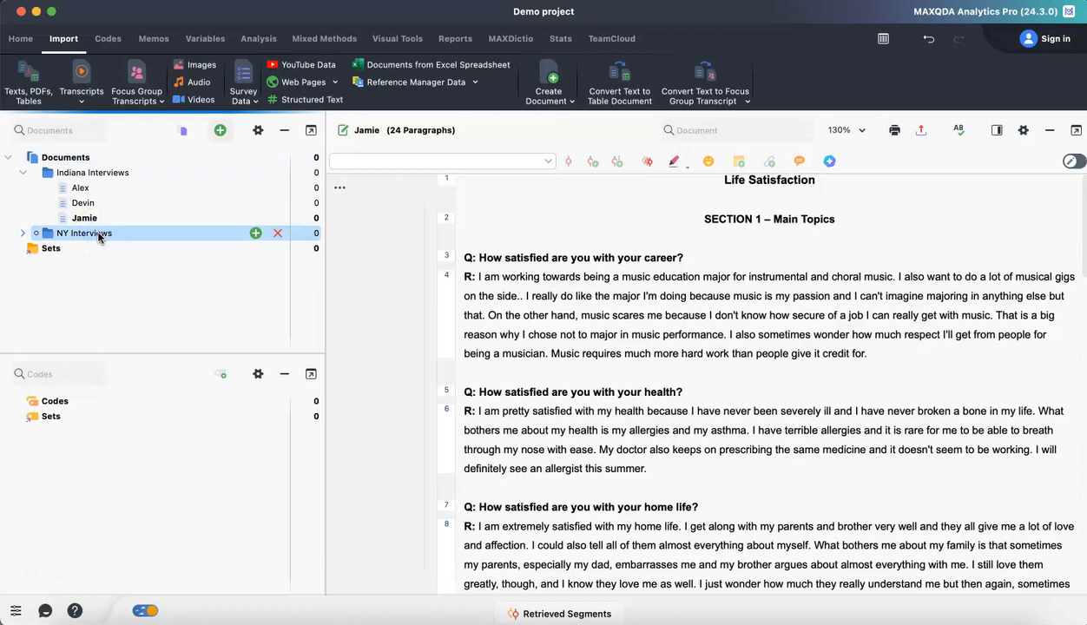
click(74, 158)
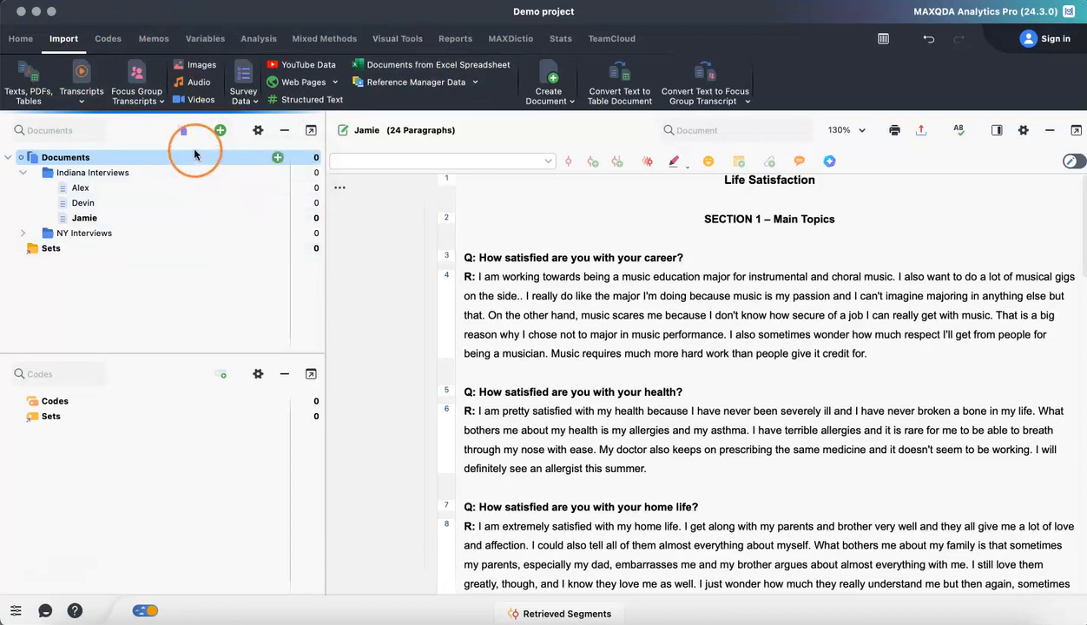
mouse_move(219, 130)
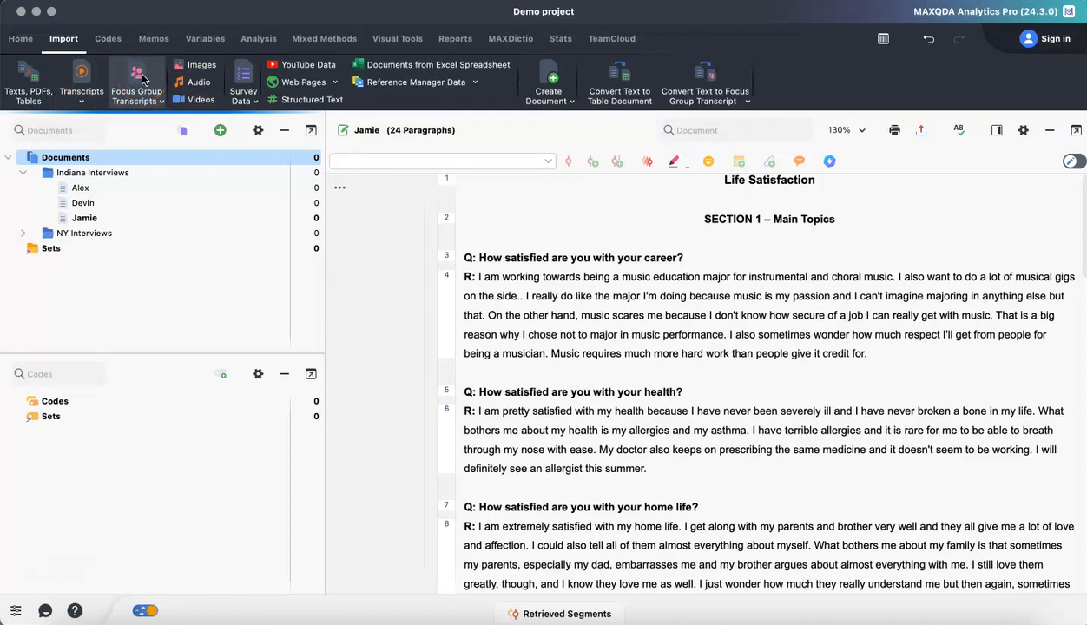
Step: Look through the transcript formats and transcription services available for import, and close the list
click(82, 103)
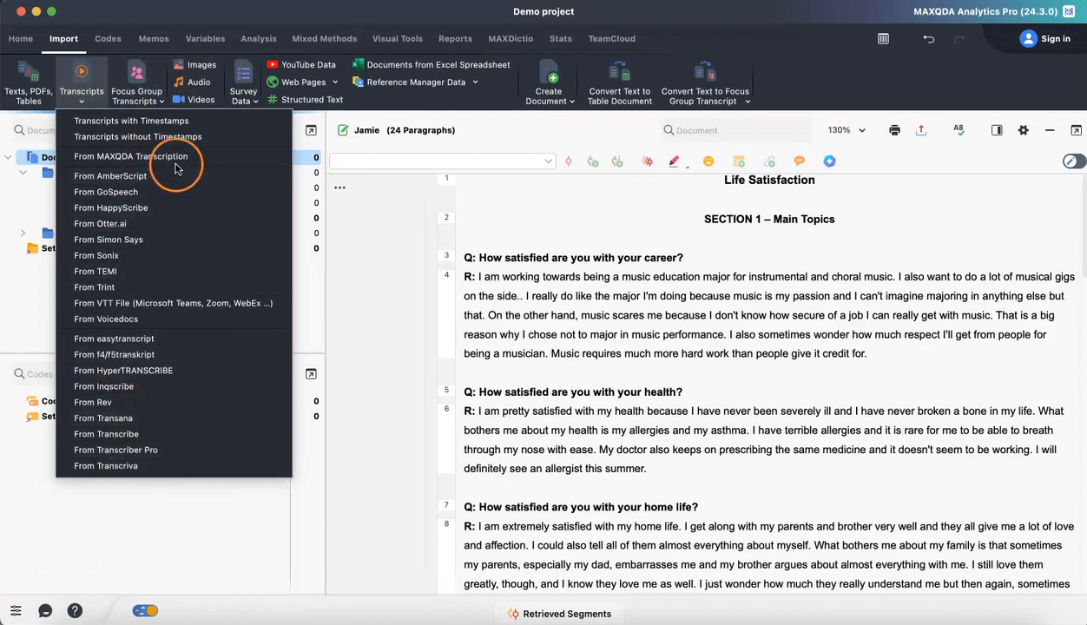
click(82, 105)
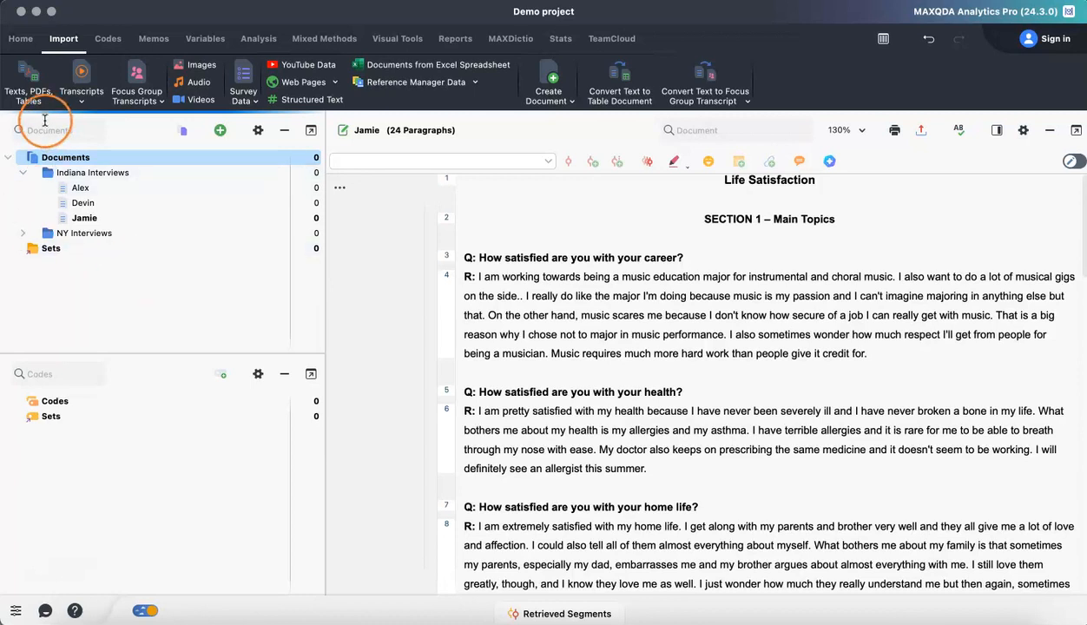
Step: Open the recent project "Life Satisfaction_EN_Didacte copie"
click(21, 40)
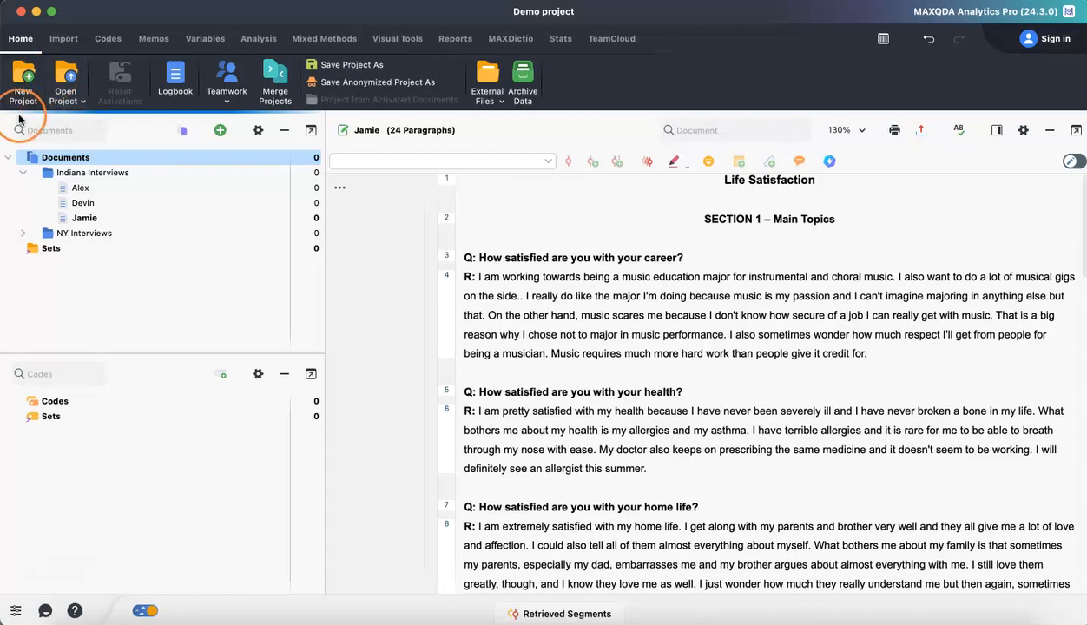
click(76, 97)
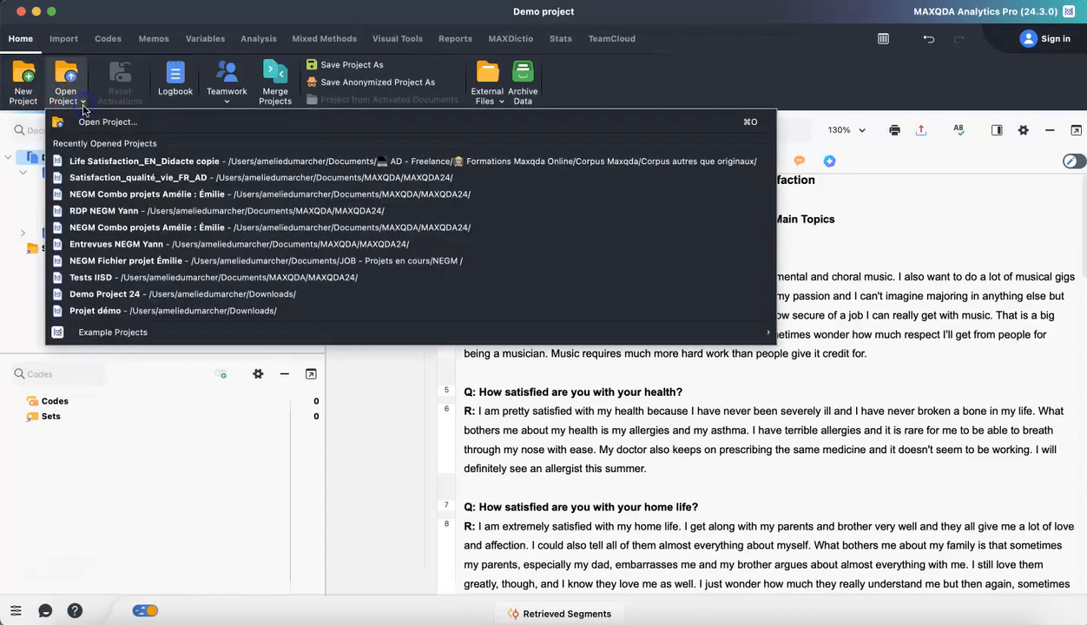
click(120, 165)
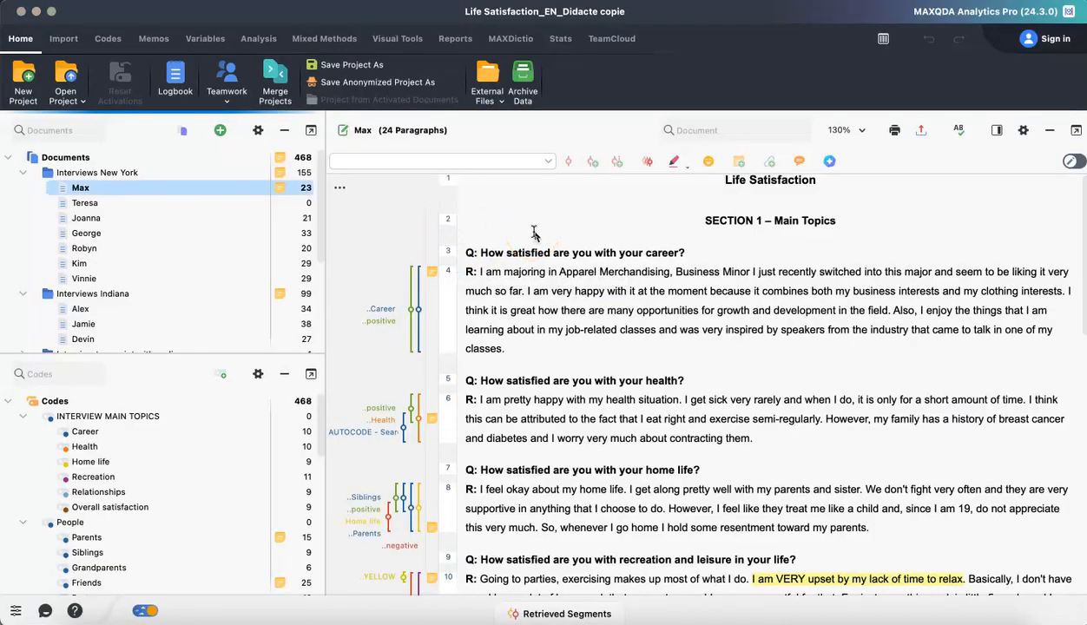
Step: Open the third interview of the Interviews New York group in the Document Browser
double_click(96, 218)
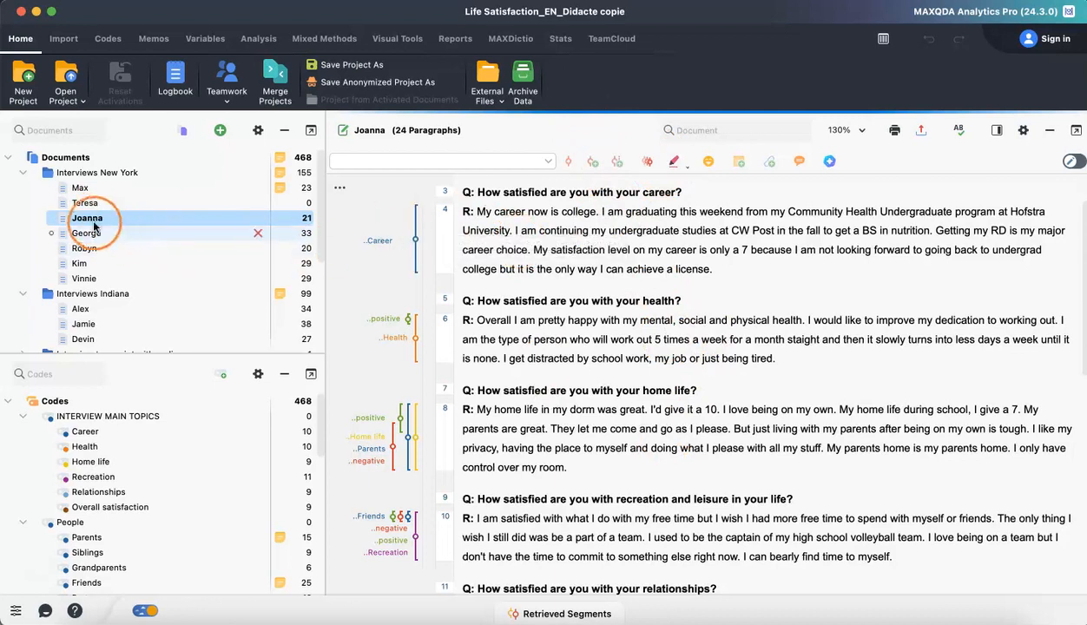
click(84, 248)
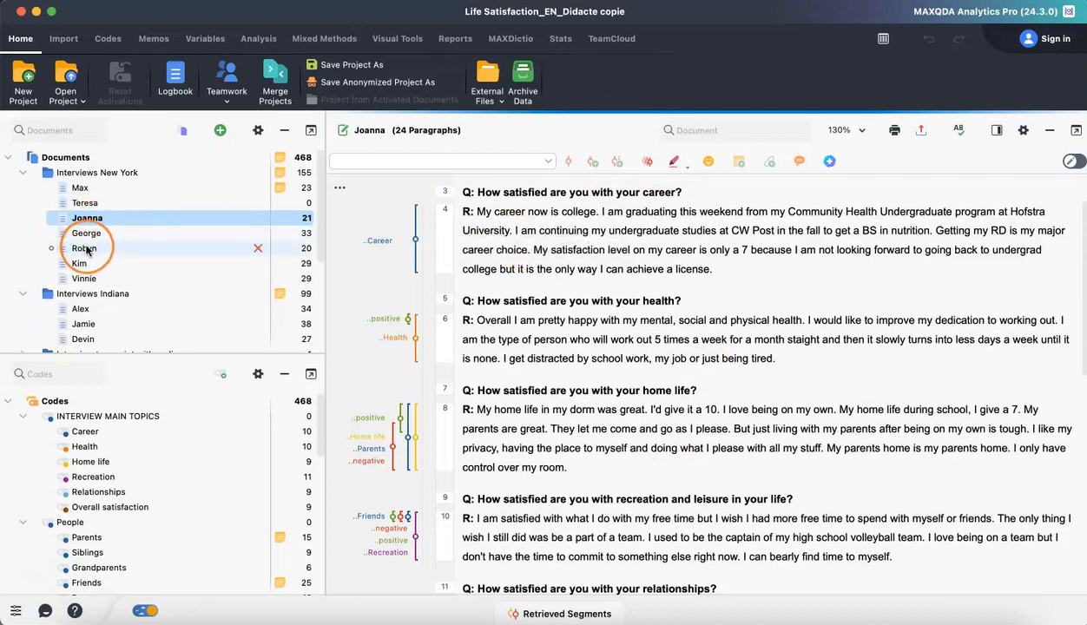
click(101, 220)
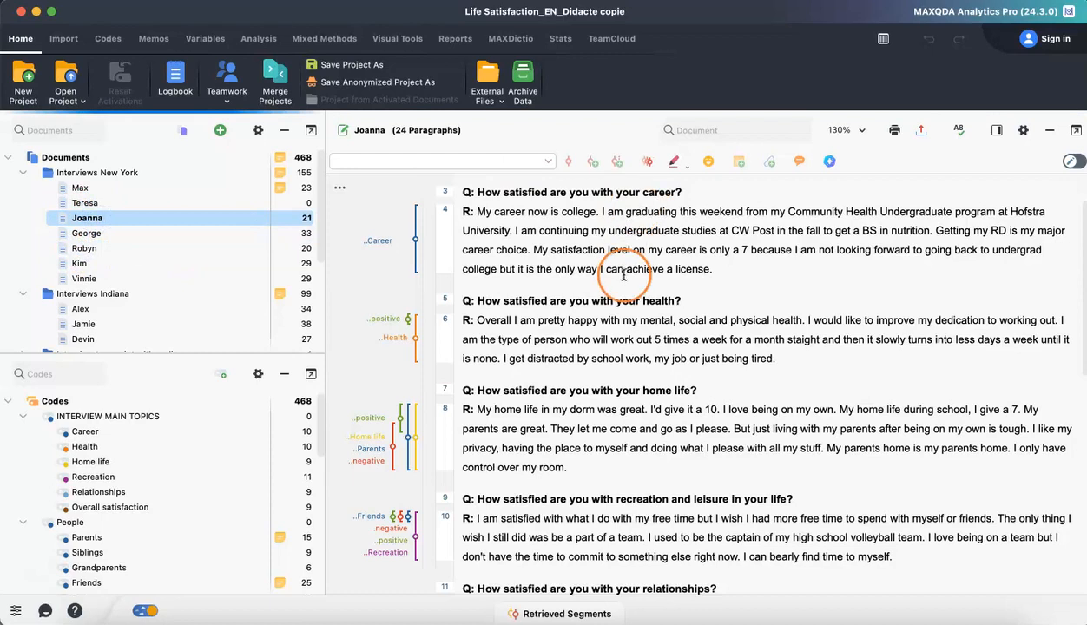
Step: Examine the coding stripes and code labels beside the answers in the open interview
scroll(612, 301, up, 1)
scroll(612, 301, up, 3)
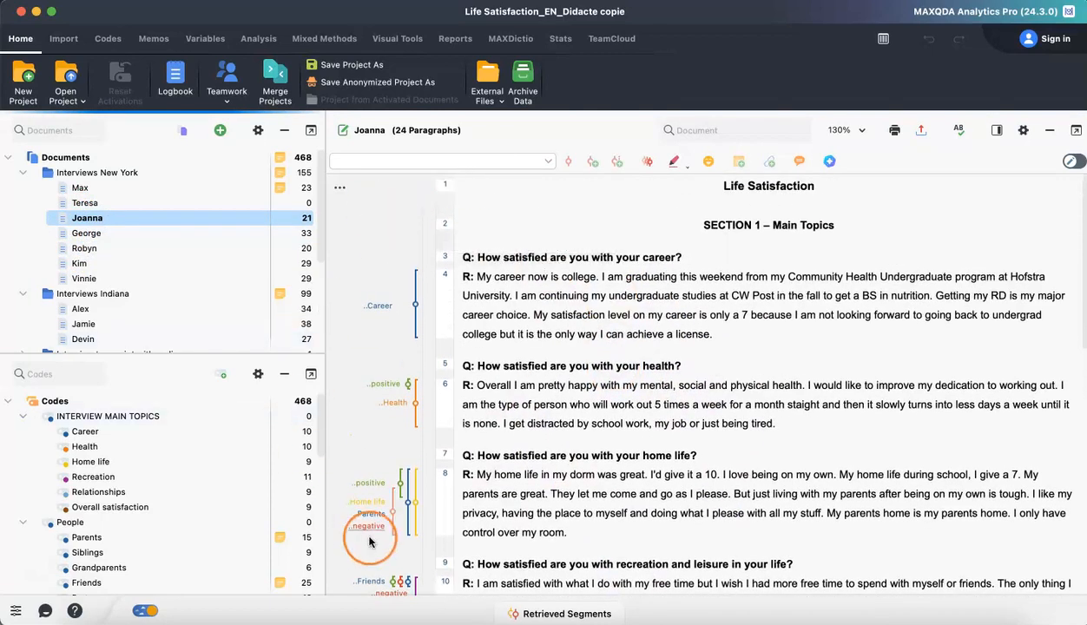
click(382, 299)
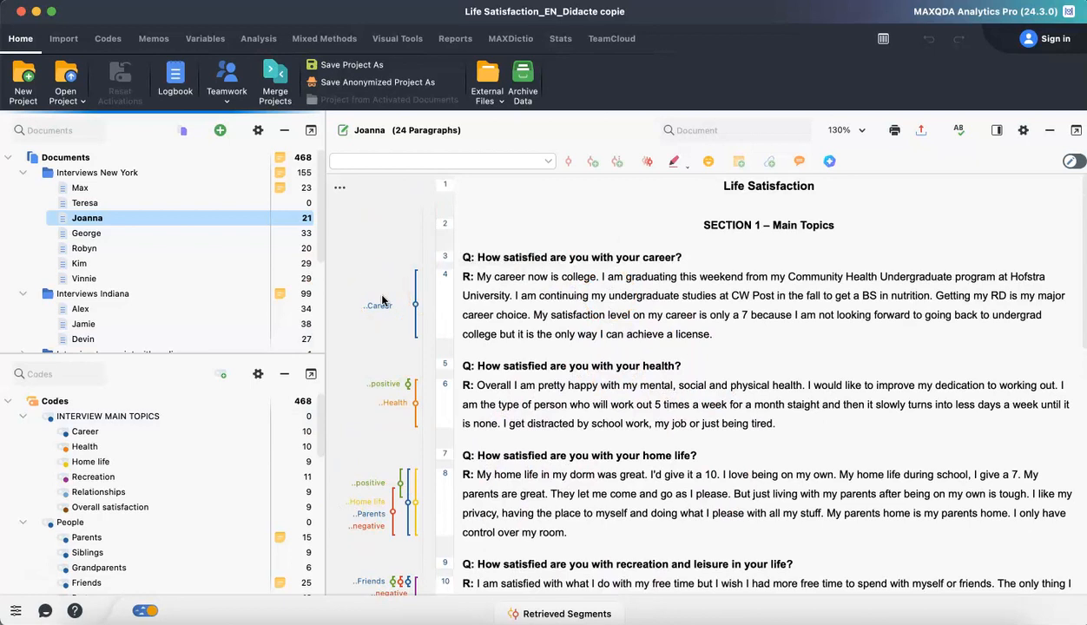
click(373, 393)
scroll(369, 394, down, 5)
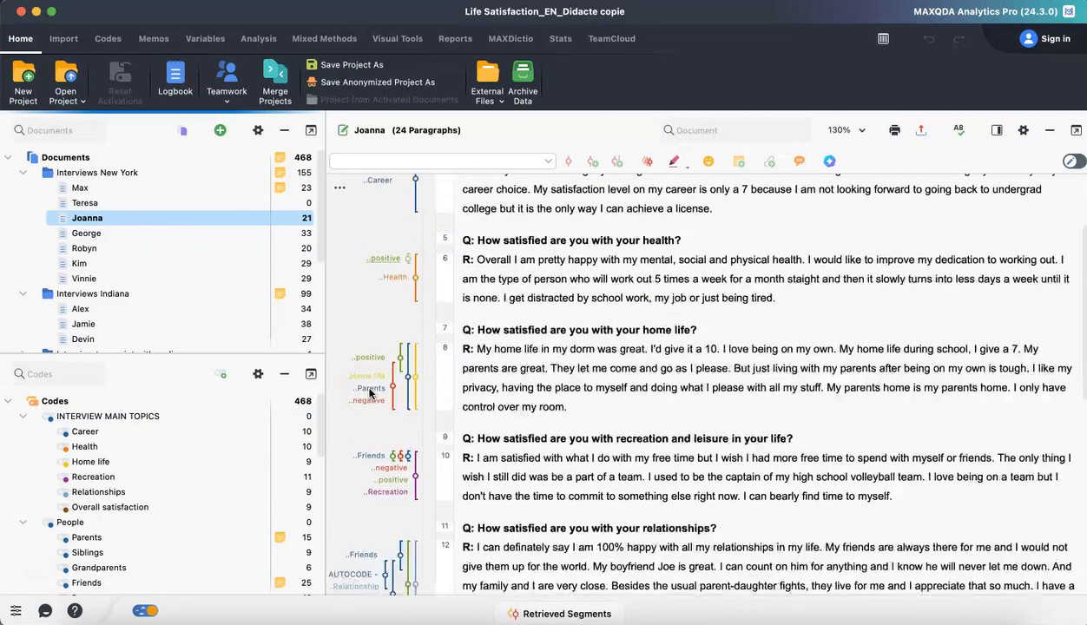
scroll(369, 391, up, 10)
Step: Open the first interview of the Interviews New York group and insert a memo for the whole career answer in paragraph 4
click(93, 193)
double_click(92, 188)
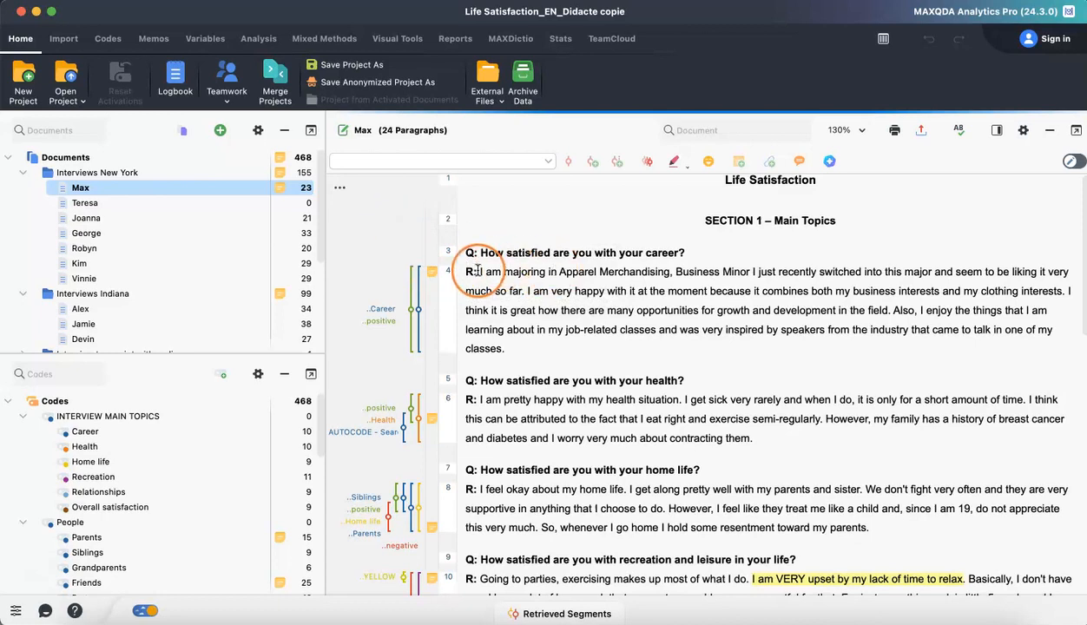
drag(477, 270, 503, 349)
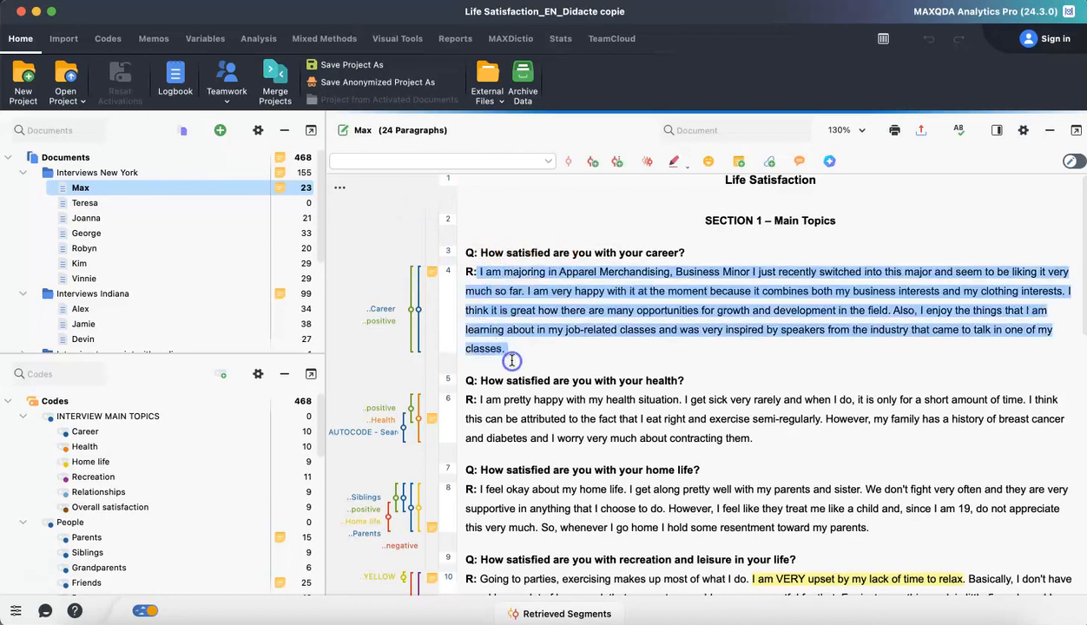
right_click(520, 292)
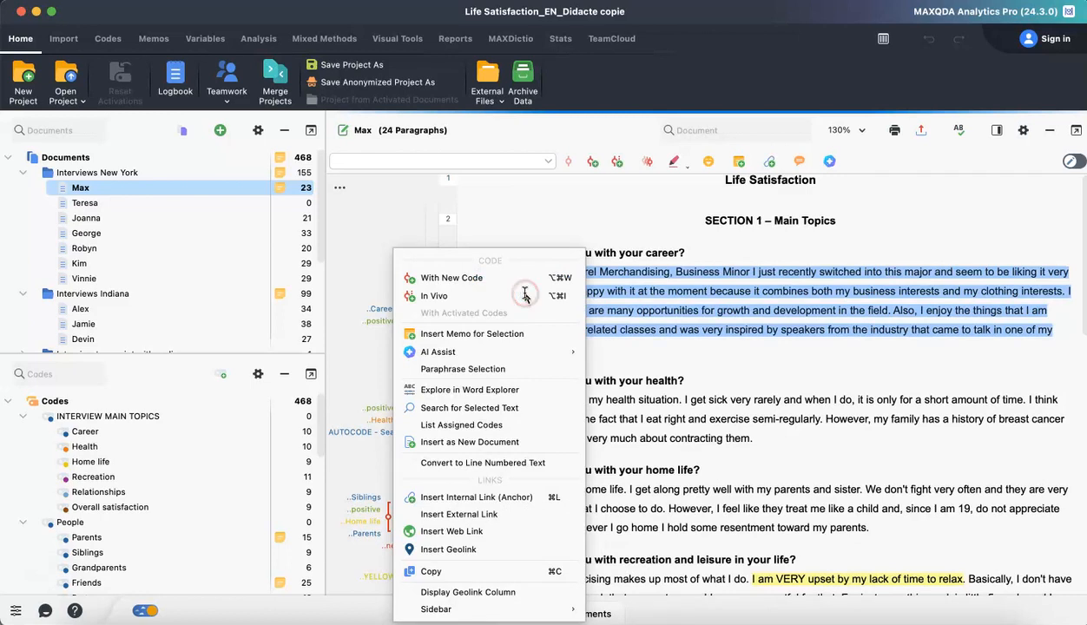
click(460, 336)
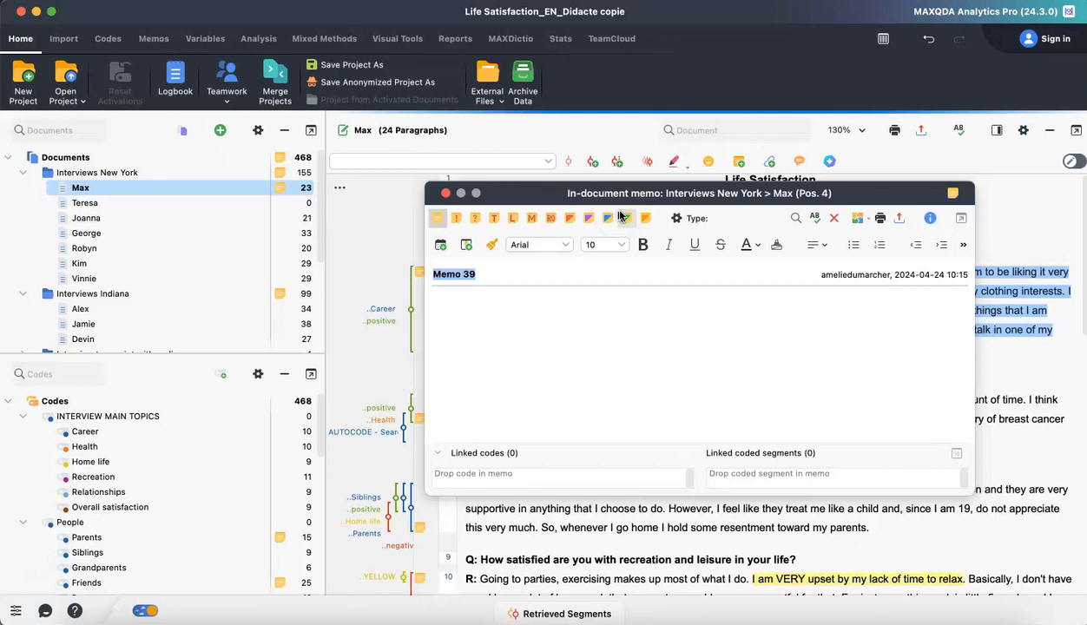
Step: View the memo type labels, write "Example" as the new memo's text, and close the memo
click(699, 219)
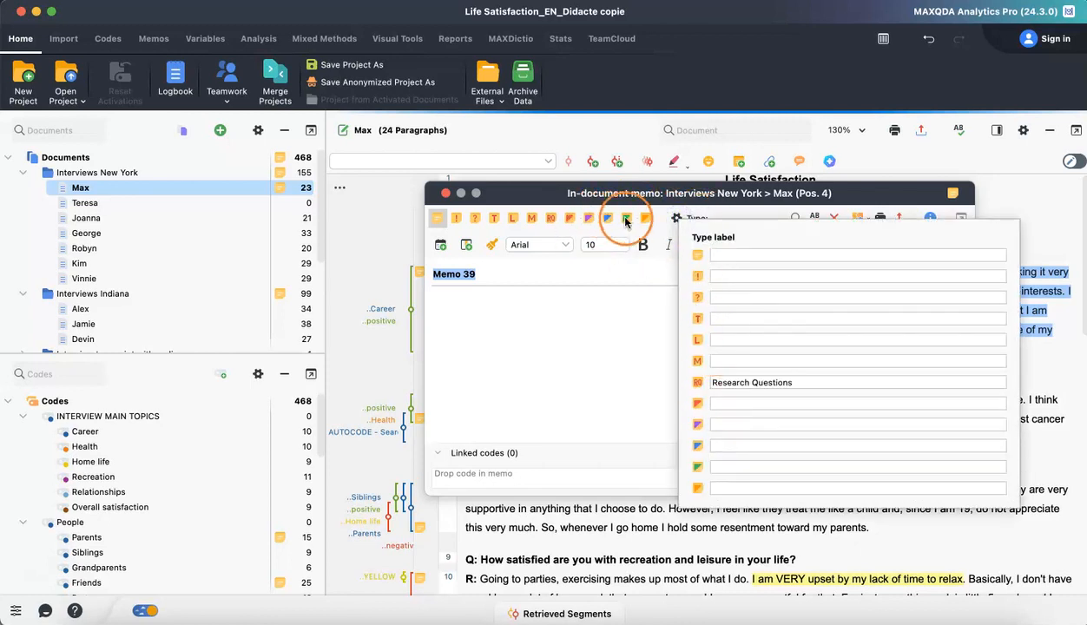
click(621, 383)
click(776, 245)
click(704, 303)
click(599, 337)
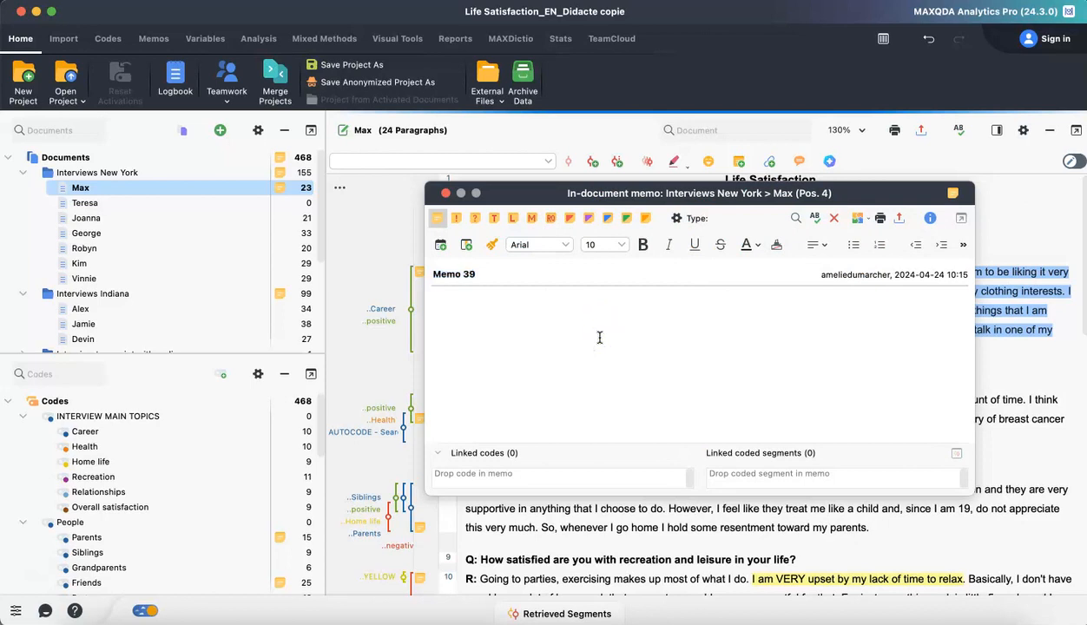
text(Example)
click(445, 194)
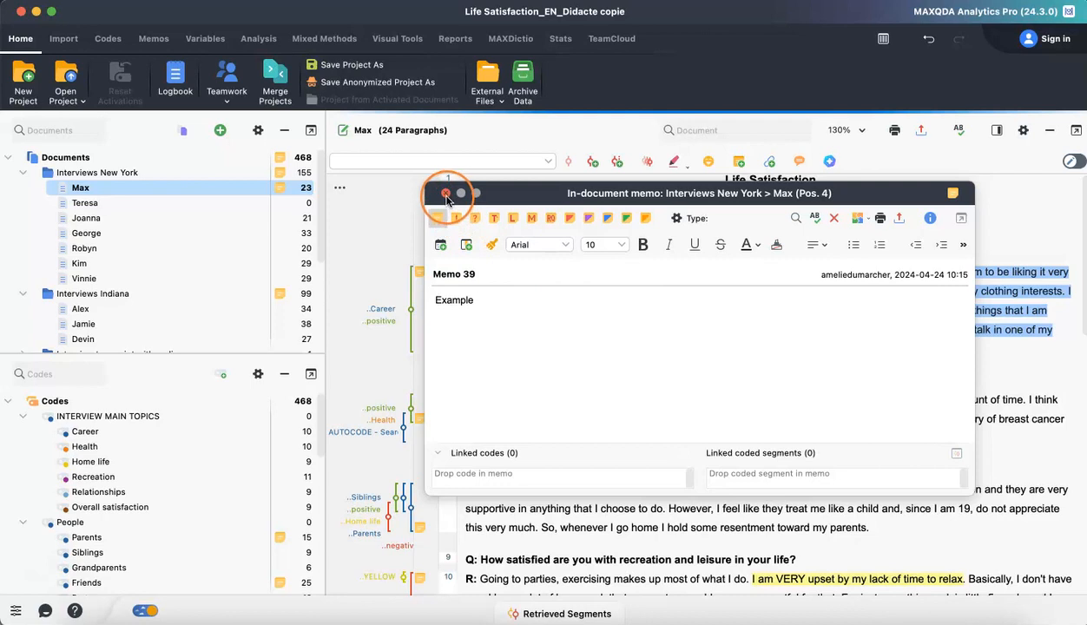
click(432, 274)
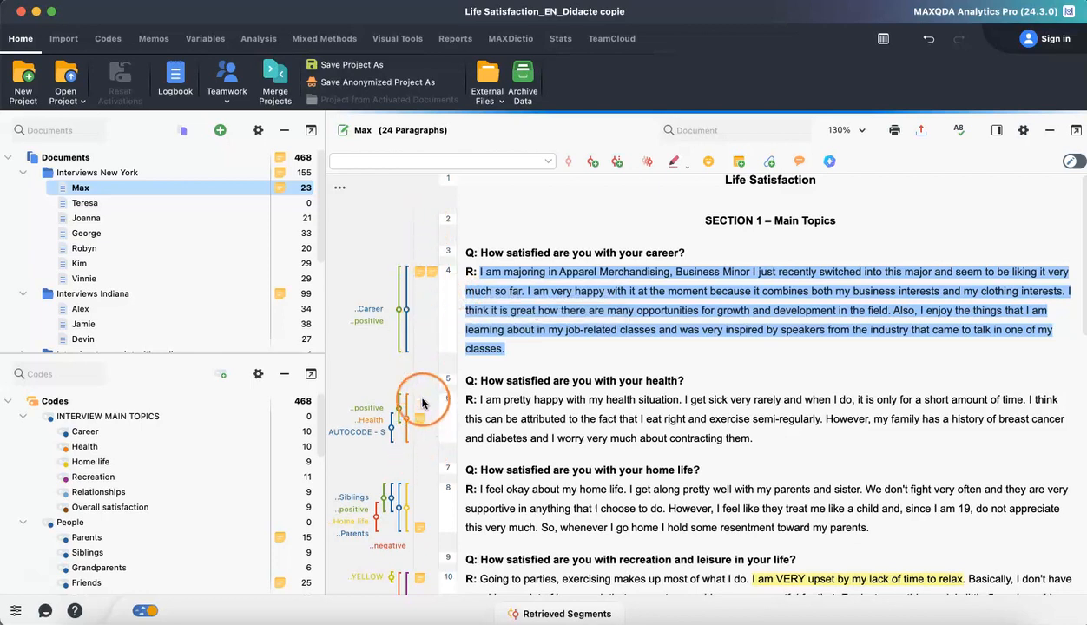
Step: Create an empty in-document memo in the memo column just above the career question and close it
double_click(418, 234)
drag(469, 198, 587, 199)
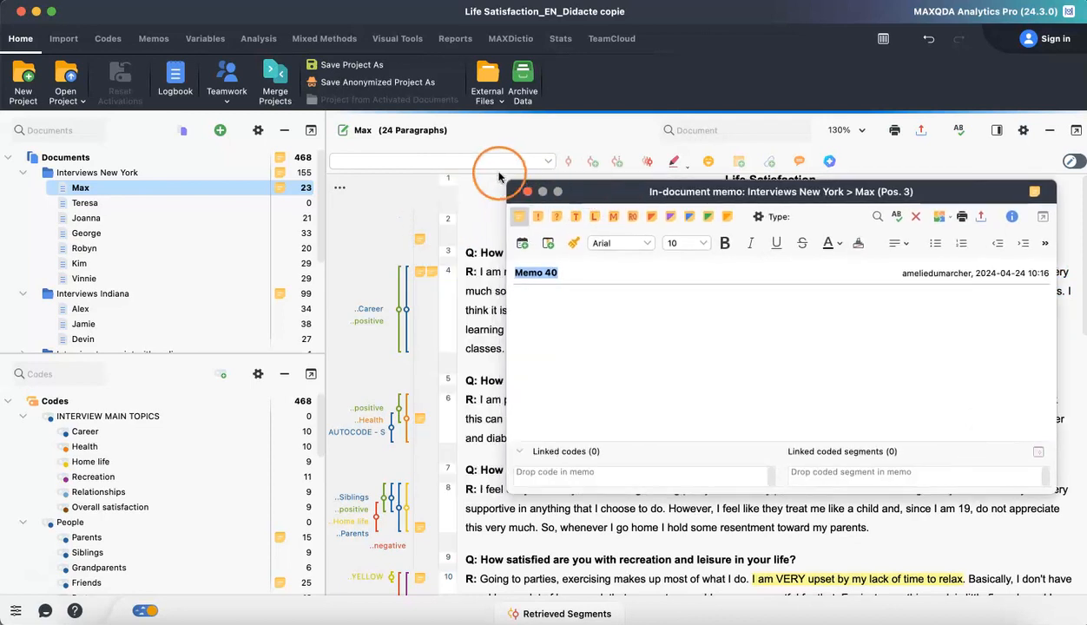
click(526, 191)
Step: Delete the empty memo just above the career question
right_click(421, 241)
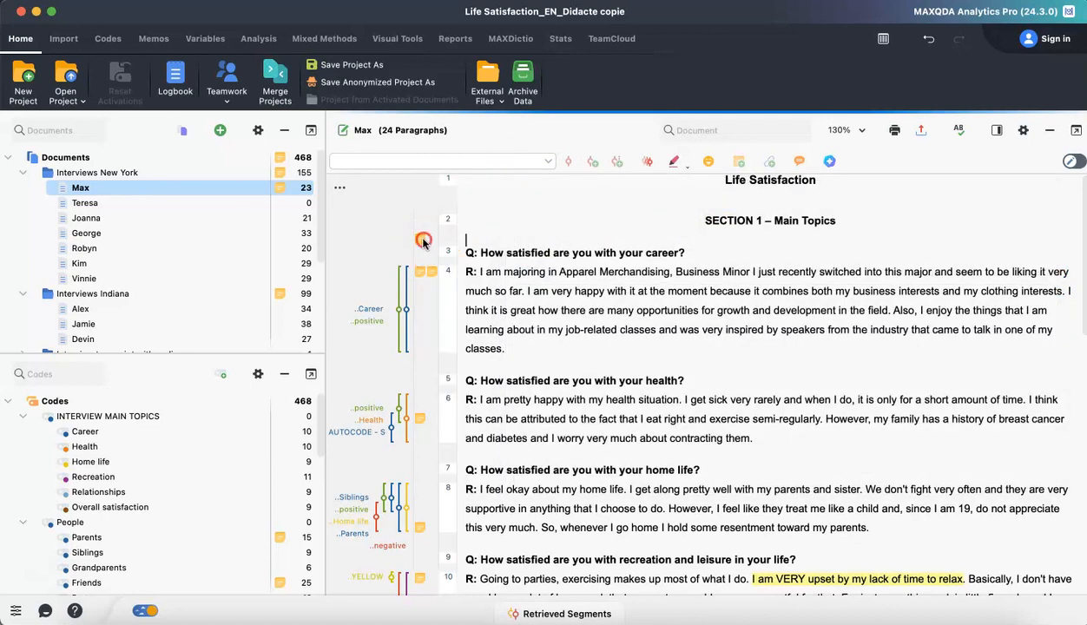
click(420, 300)
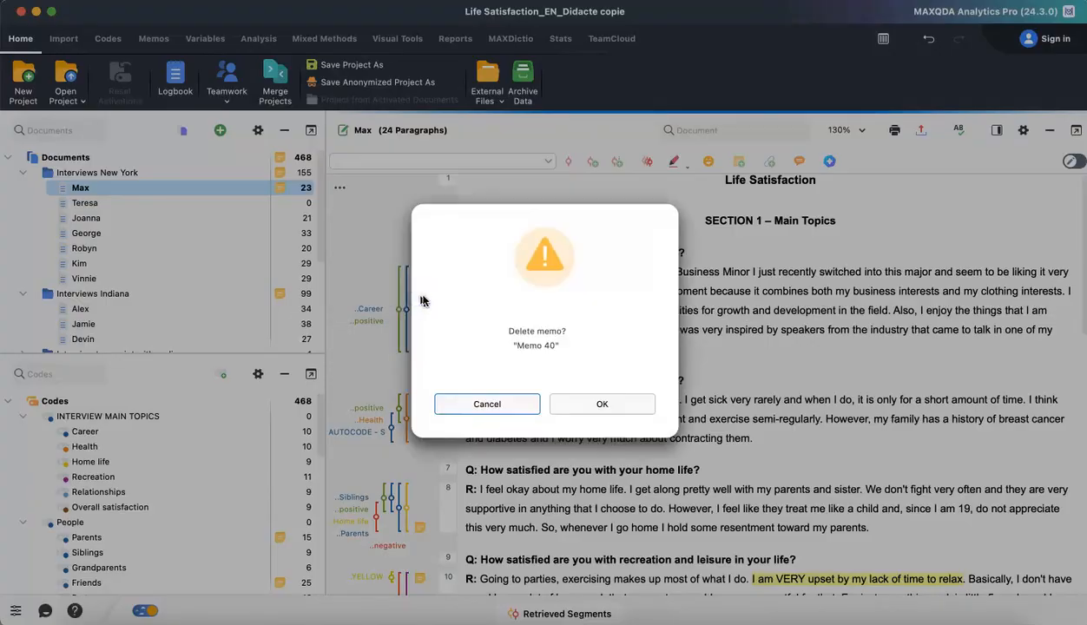
click(616, 404)
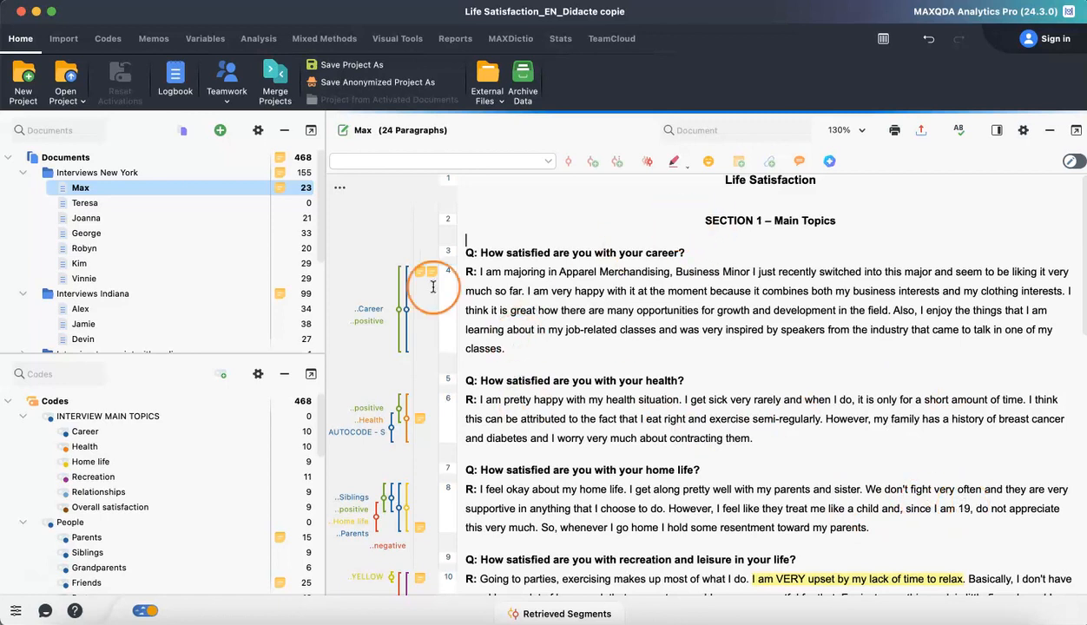
Step: View the document memo attached to the first New York interview, close it, and select the INTERVIEW MAIN TOPICS code
click(138, 139)
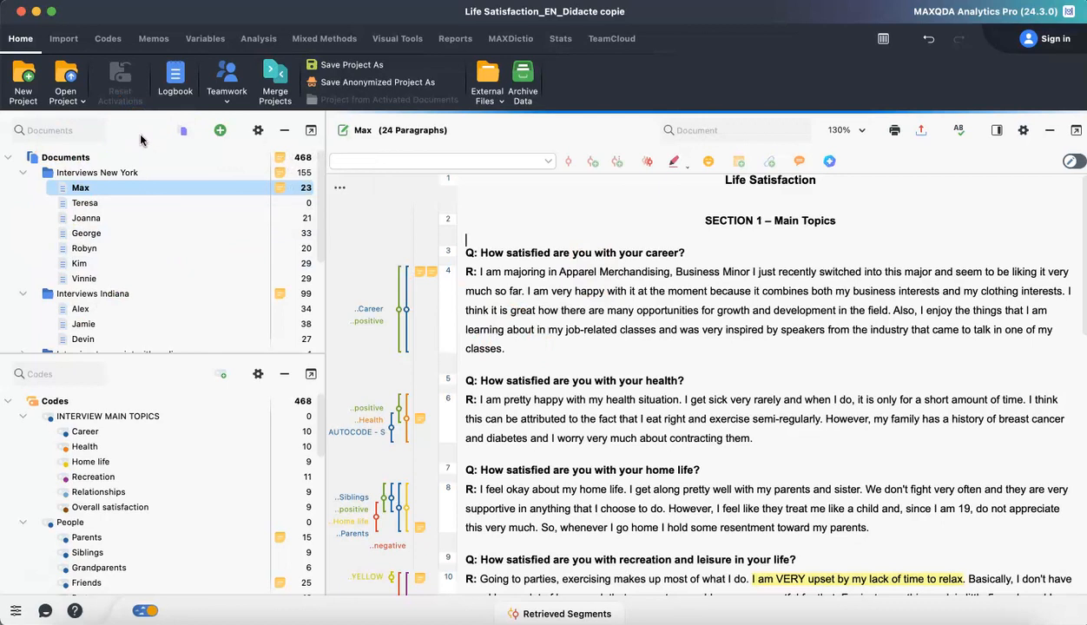
double_click(279, 190)
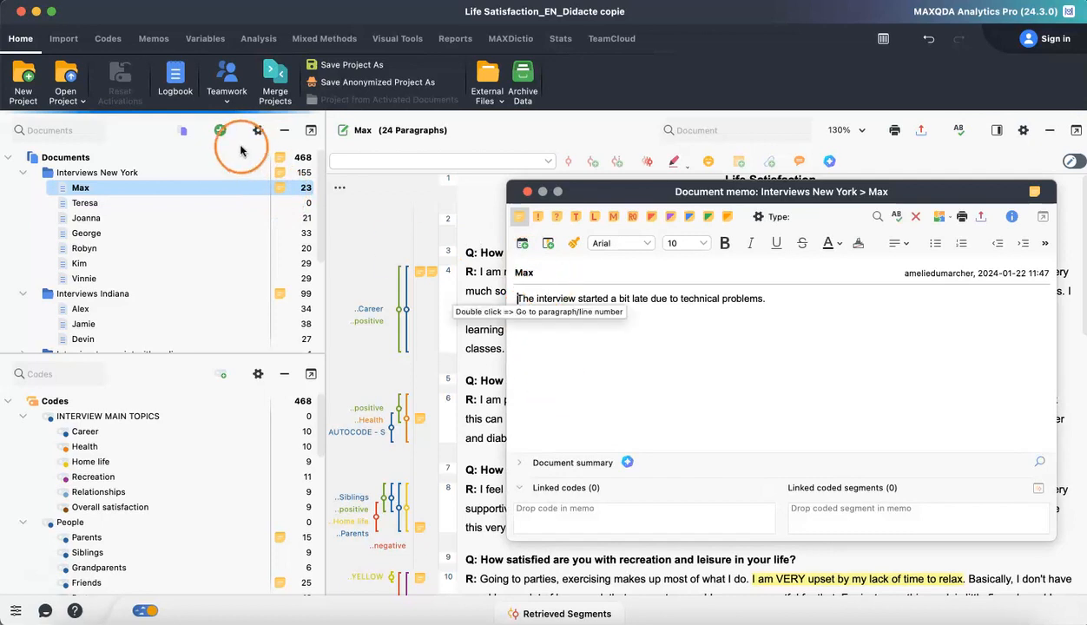
click(527, 191)
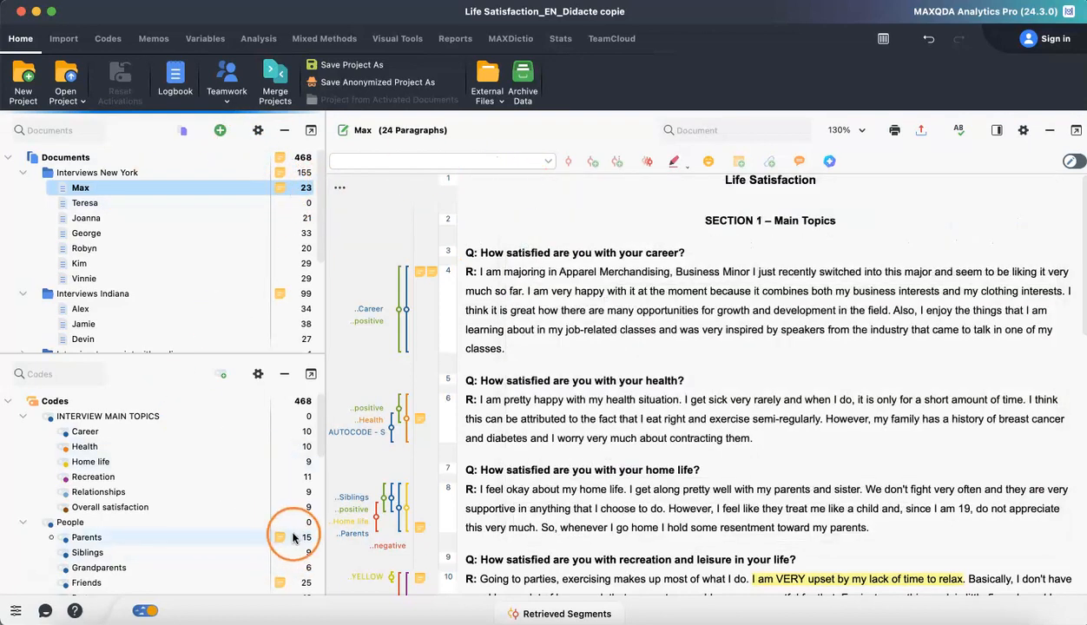
click(275, 418)
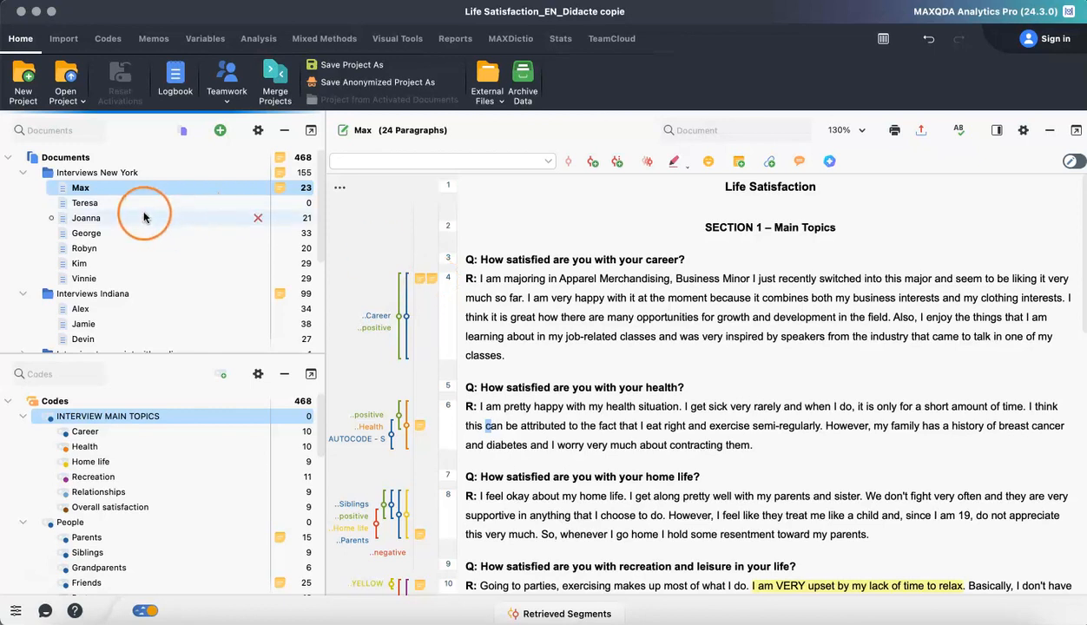
Step: Show the memo overview for the first New York interview, preview Memo 38 and Memo 35, and close the overview
right_click(79, 193)
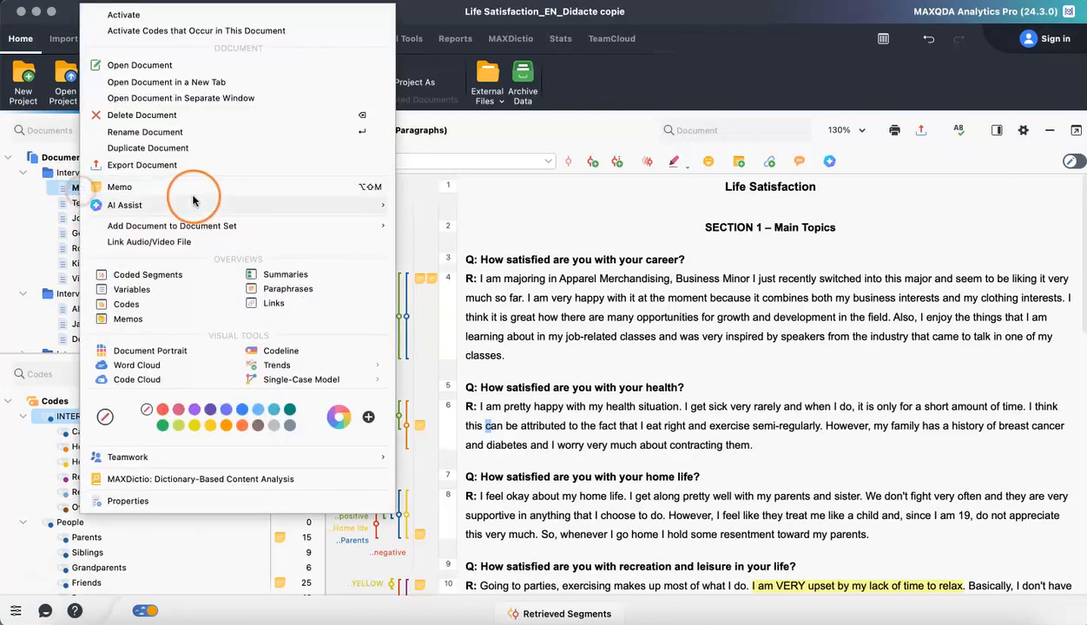
click(122, 319)
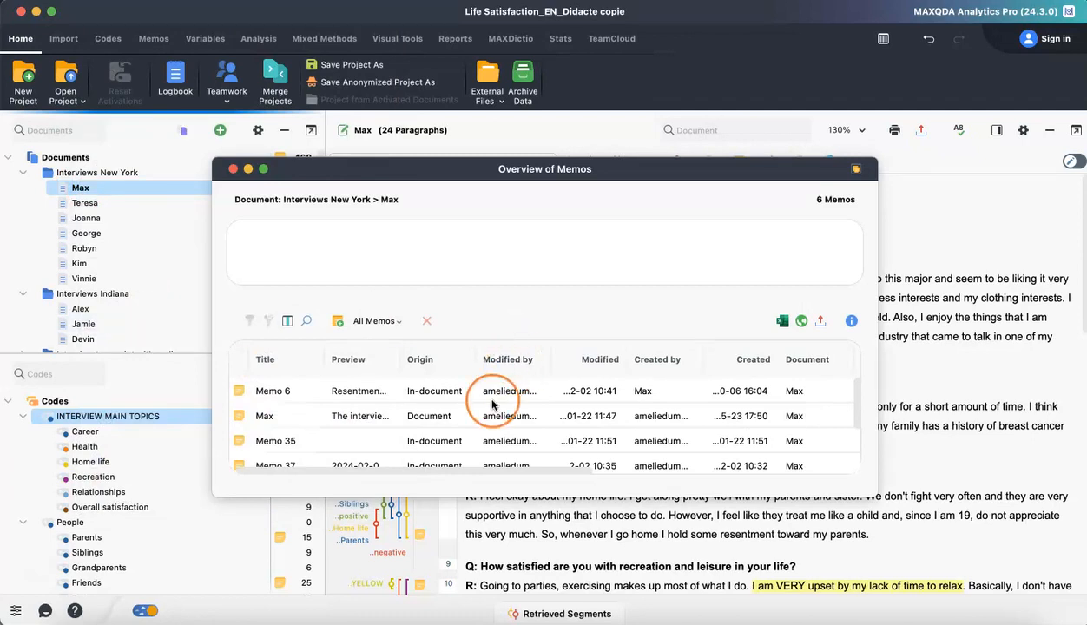
scroll(480, 400, down, 2)
click(492, 436)
scroll(495, 417, up, 1)
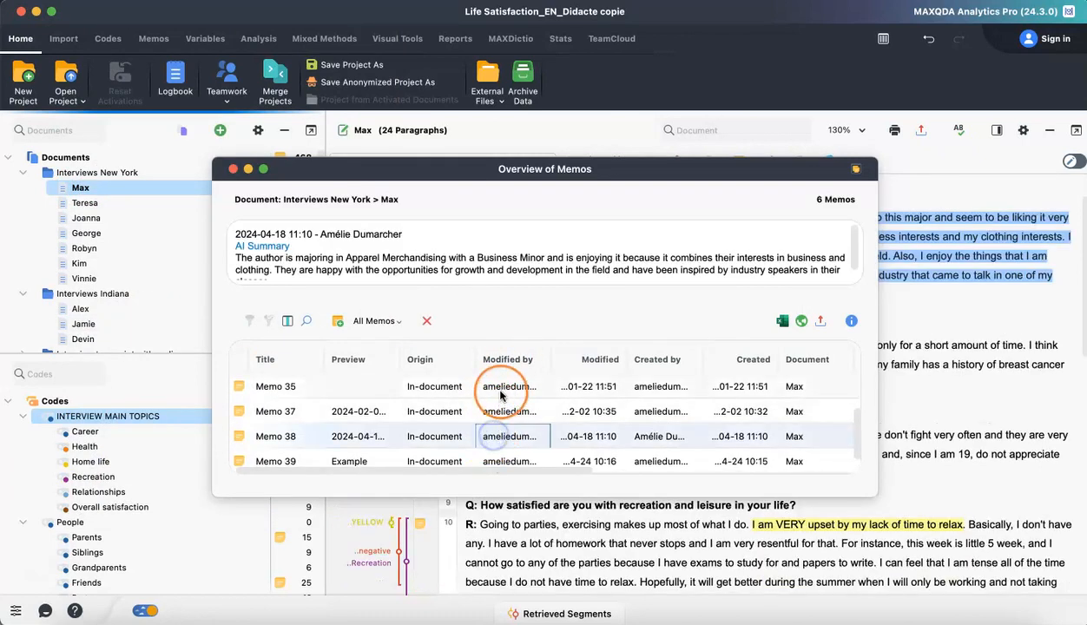
click(500, 392)
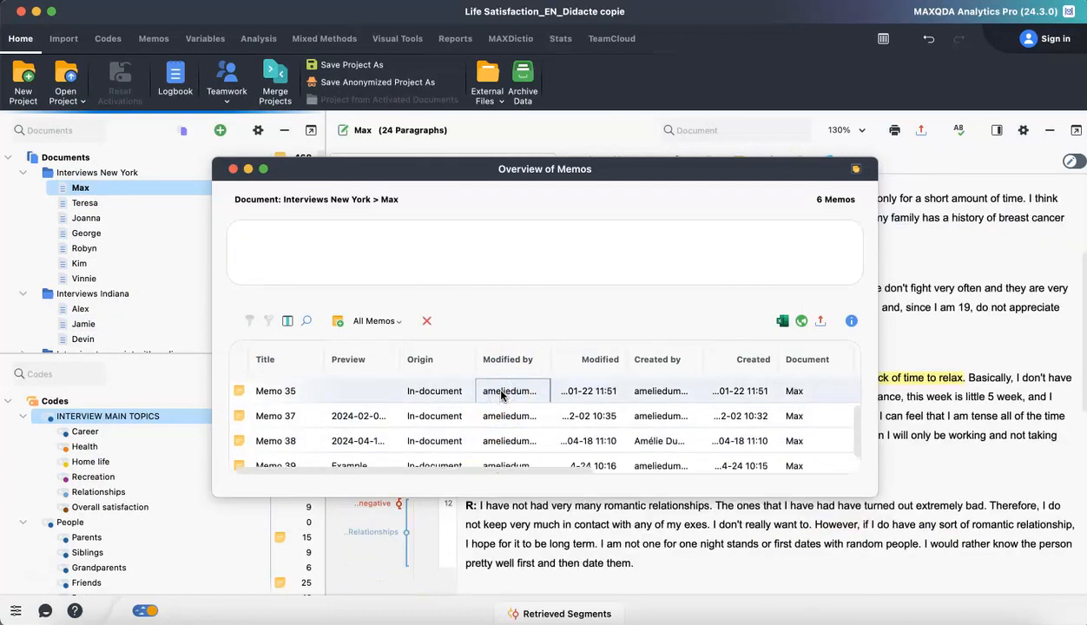
click(220, 130)
drag(359, 173, 388, 214)
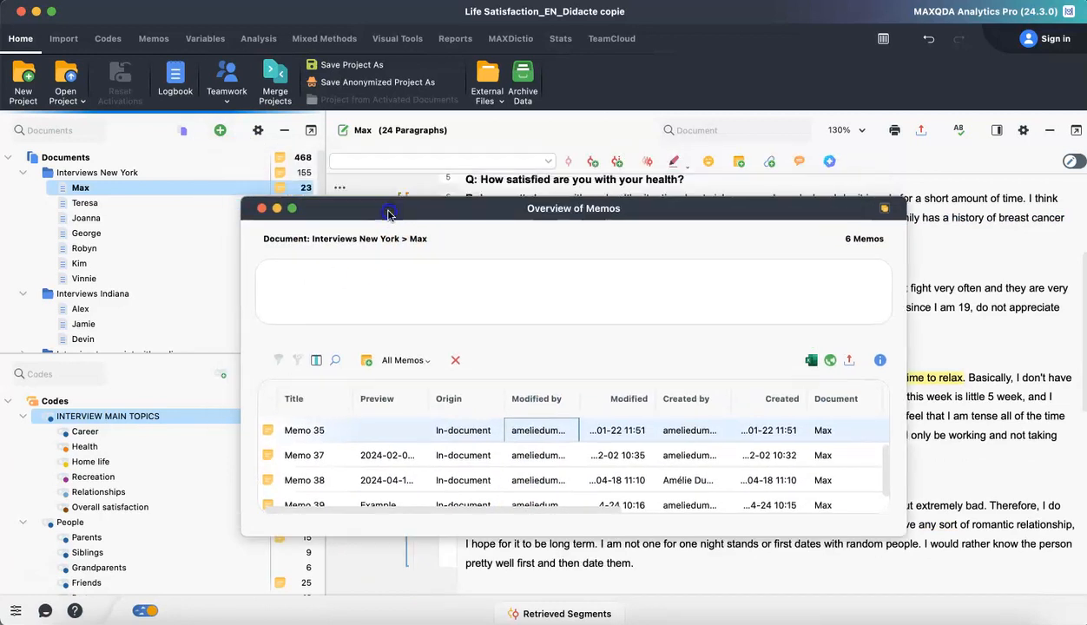
click(261, 208)
click(219, 130)
click(156, 42)
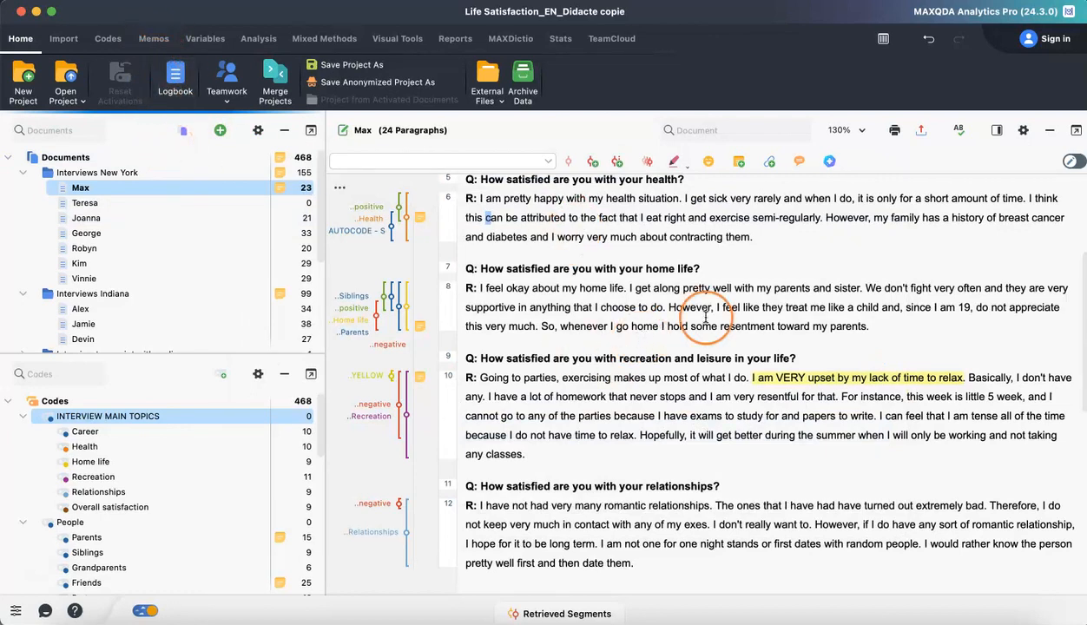
Step: Turn on edit mode for the open interview, place the cursor after the career question, and turn edit mode off
scroll(650, 326, up, 5)
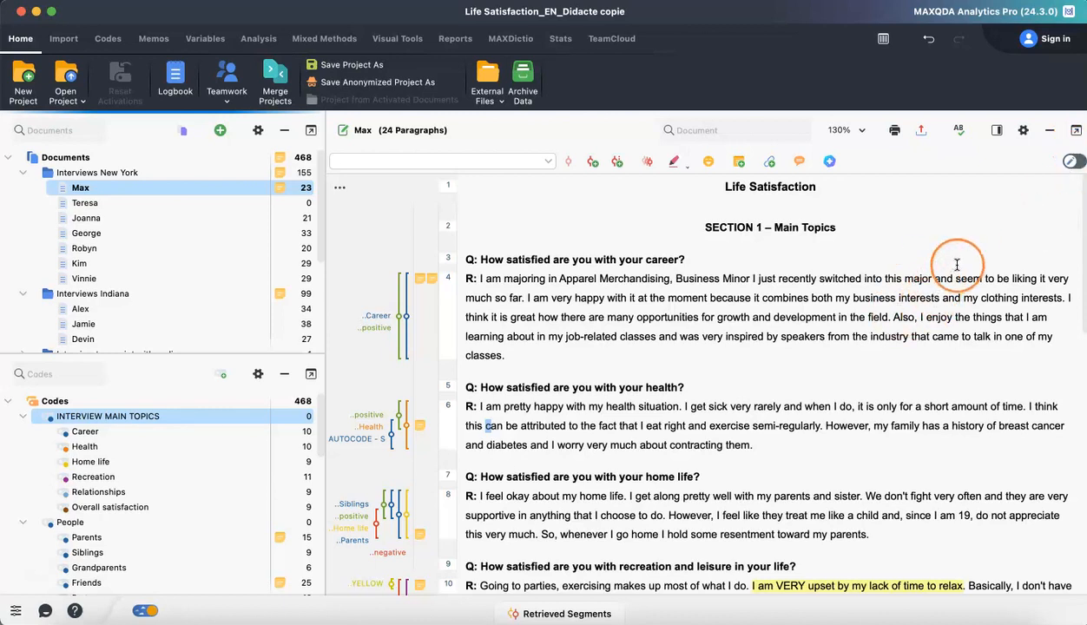
click(1073, 162)
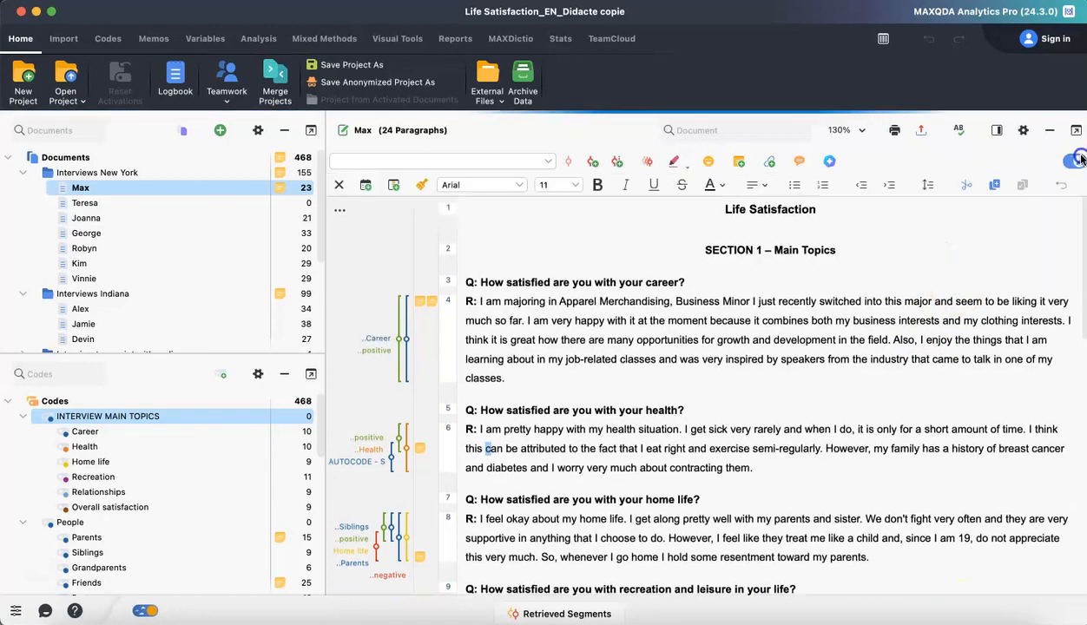
click(790, 282)
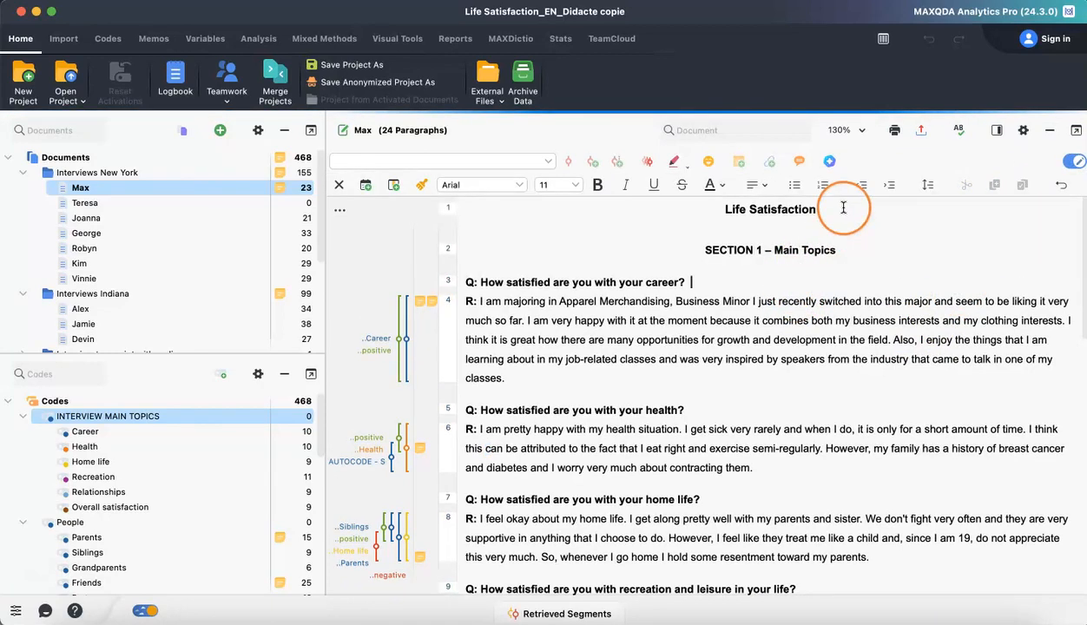
click(1073, 163)
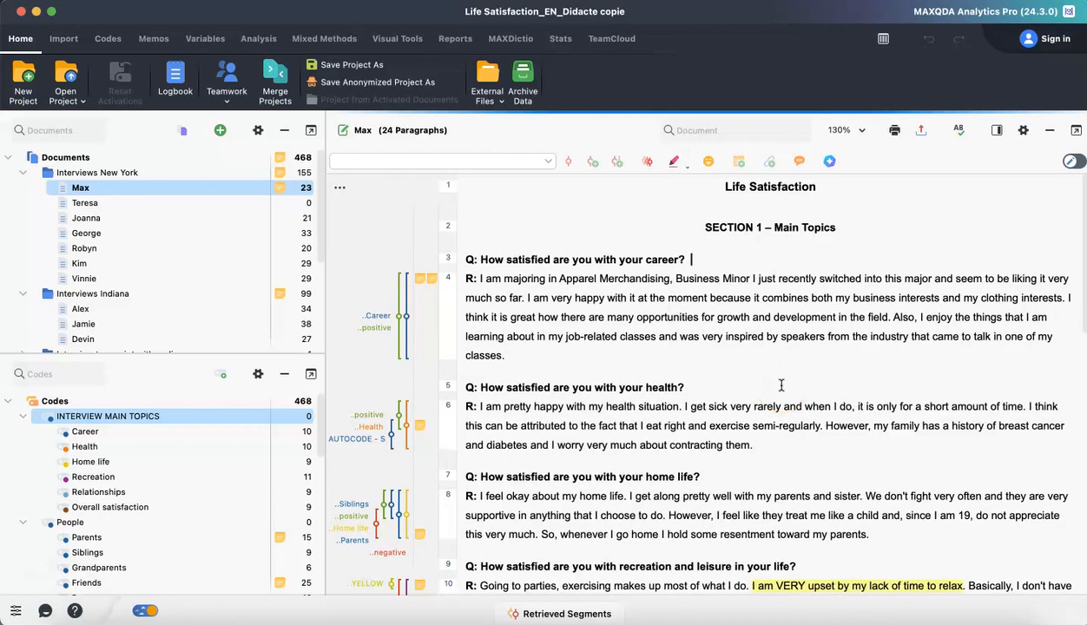
Step: Select the career answer in paragraph 4 and look through the coding, memo, AI and link actions available for it
click(445, 315)
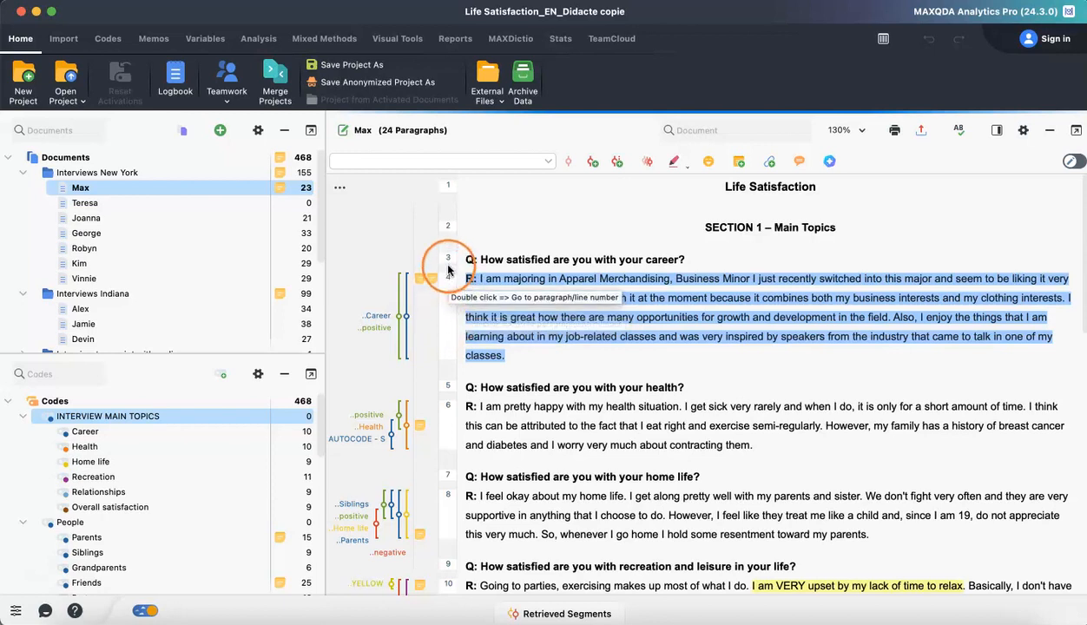
right_click(446, 300)
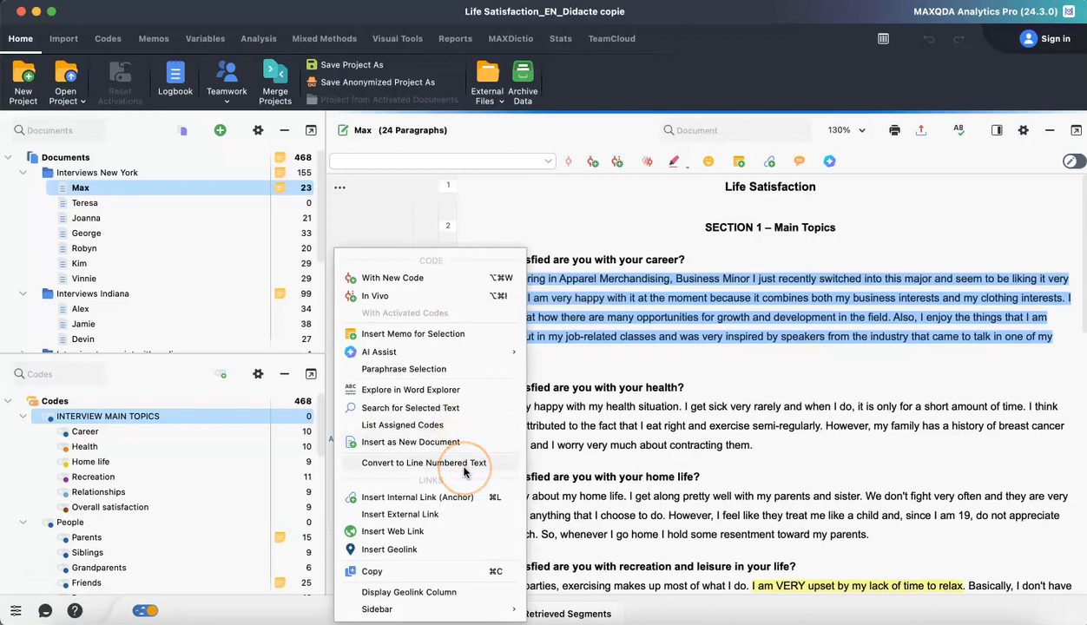
click(583, 192)
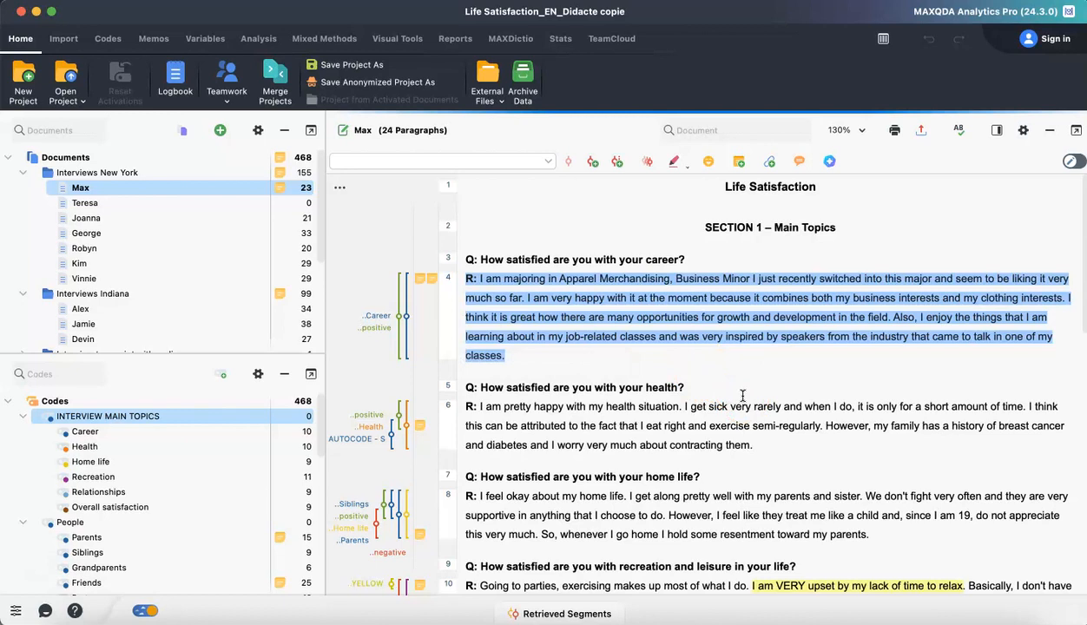
click(829, 162)
click(740, 136)
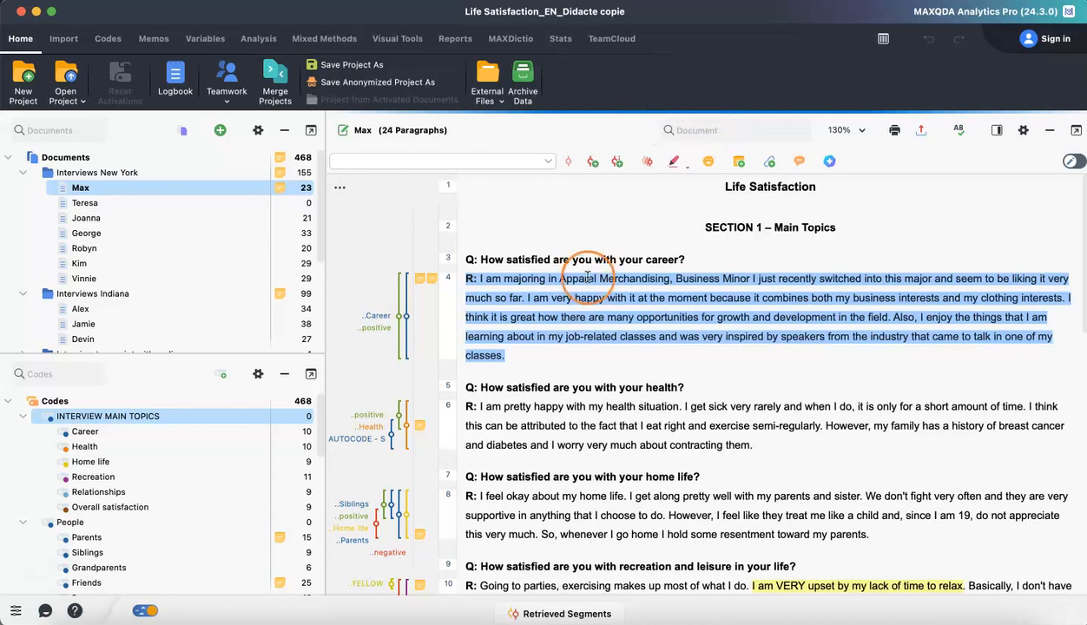
Step: Clear the text selection and show the available highlight coding colours
click(550, 223)
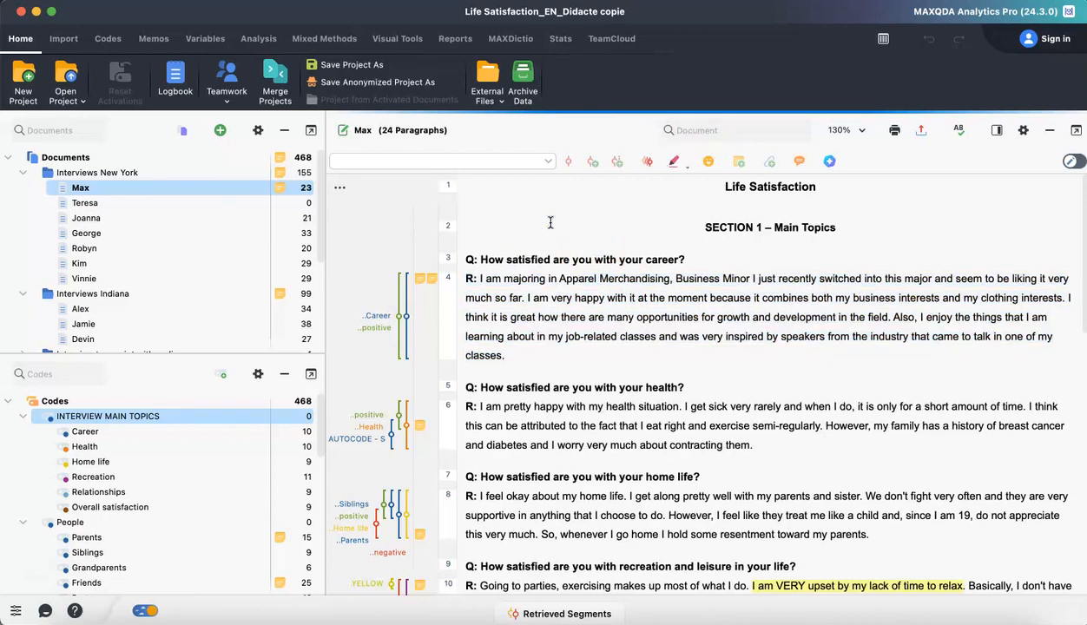
click(686, 166)
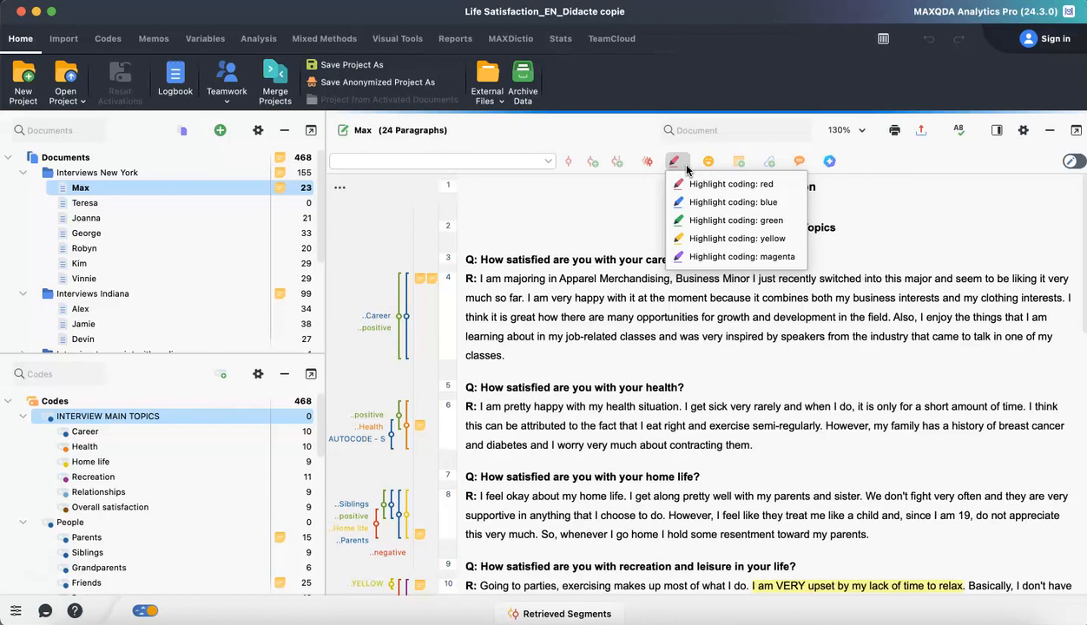
Step: Highlight-code the full health answer in paragraph 6 in blue and clear the text selection
click(474, 396)
drag(752, 444, 483, 404)
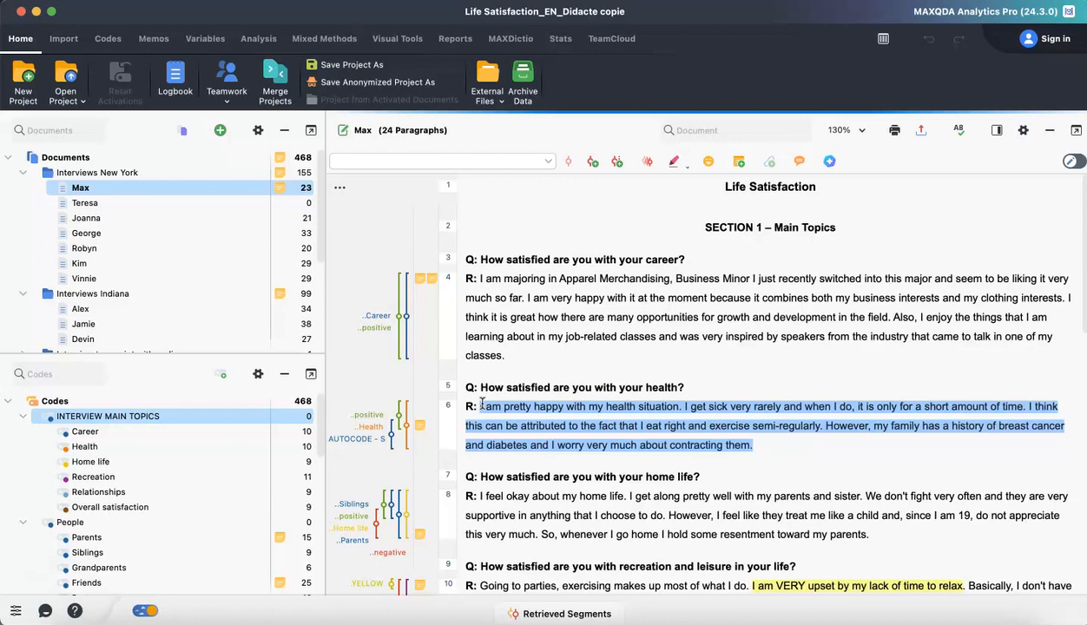
click(687, 166)
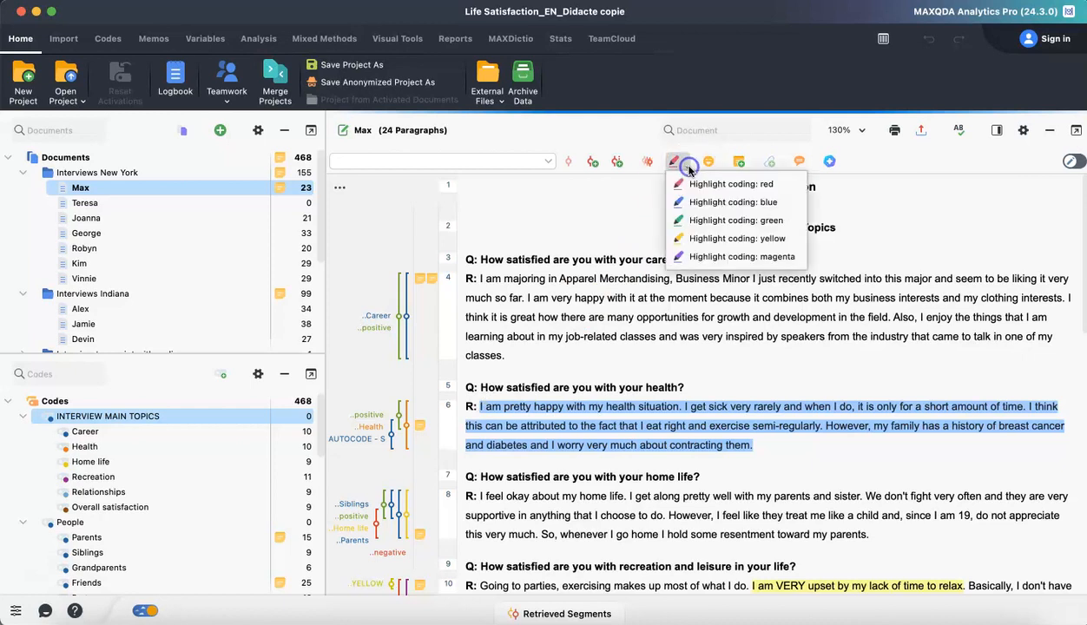
click(714, 205)
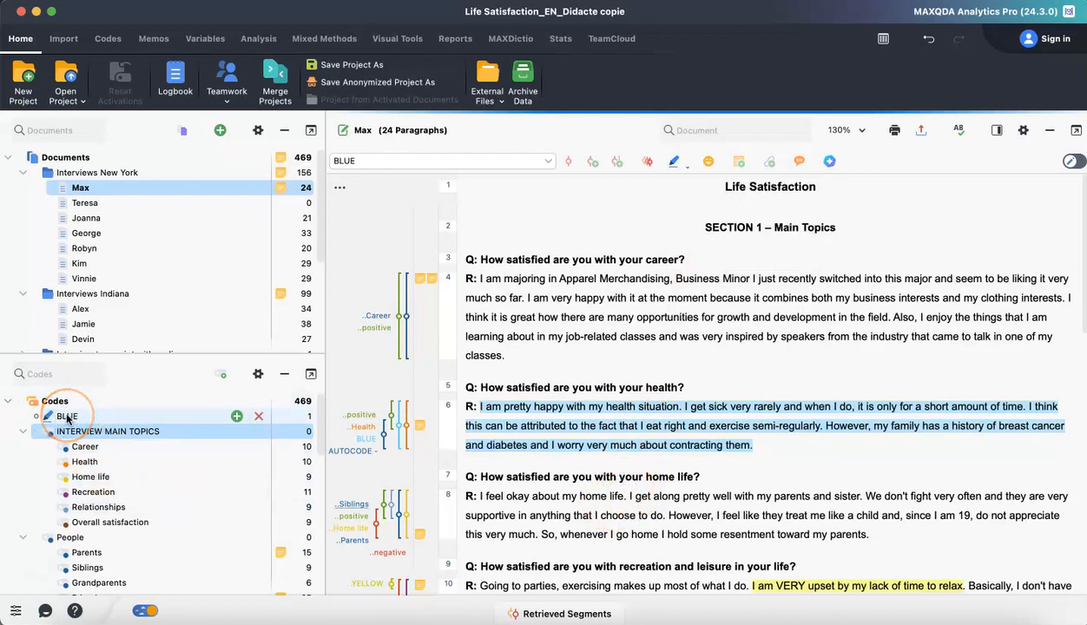
click(751, 473)
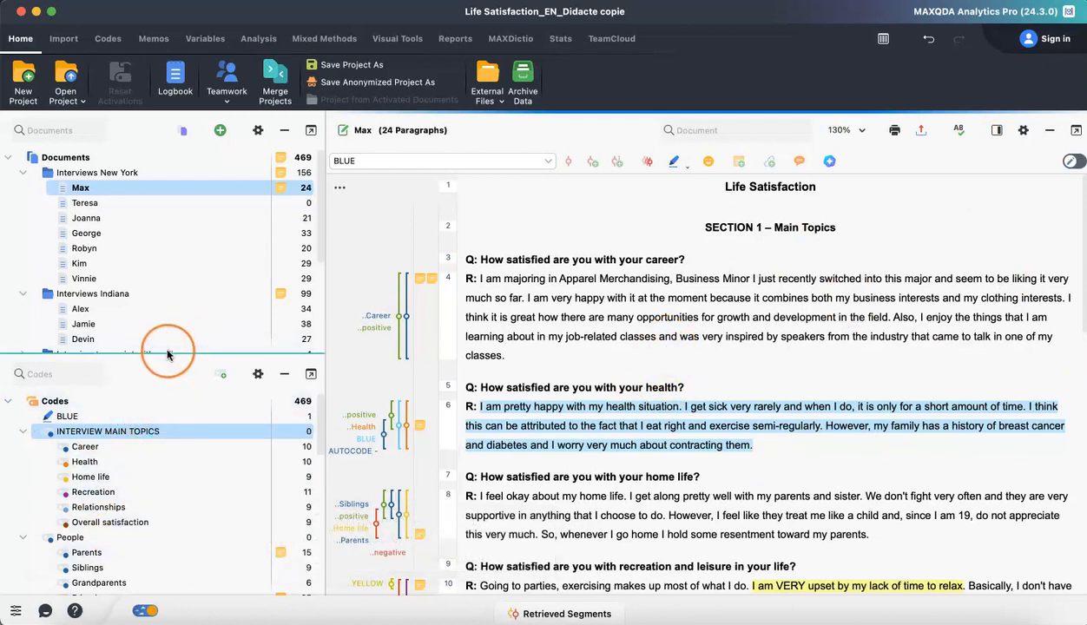
Step: Enlarge the code system area and create a subcode named "Code for demo" under Recreation, using the parent code's color
drag(164, 353, 162, 303)
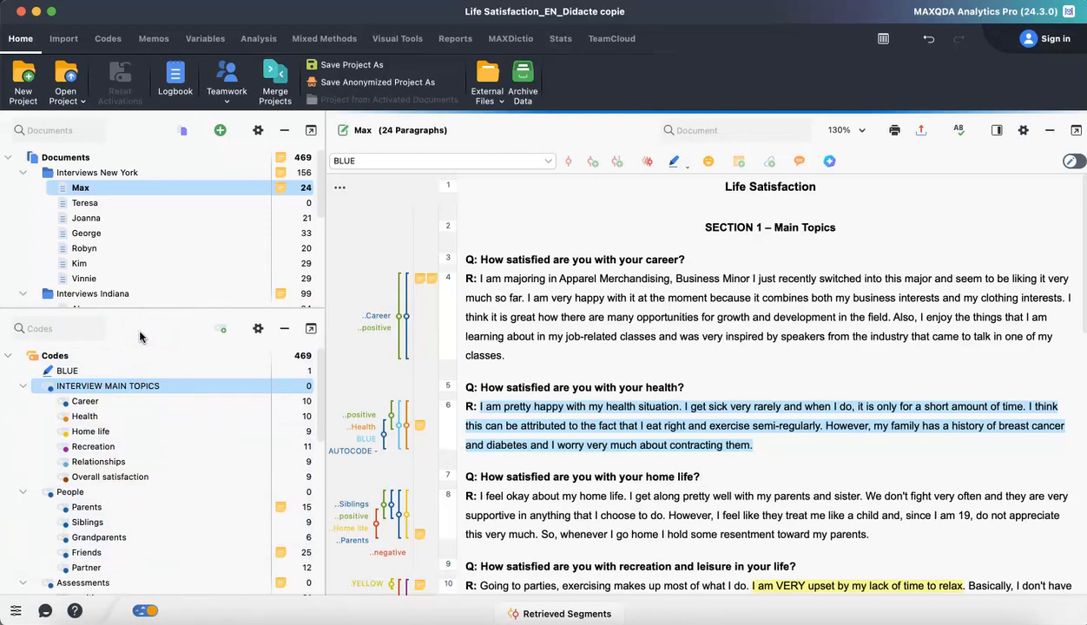
mouse_move(102, 446)
mouse_down()
mouse_move(109, 403)
mouse_move(115, 446)
mouse_up()
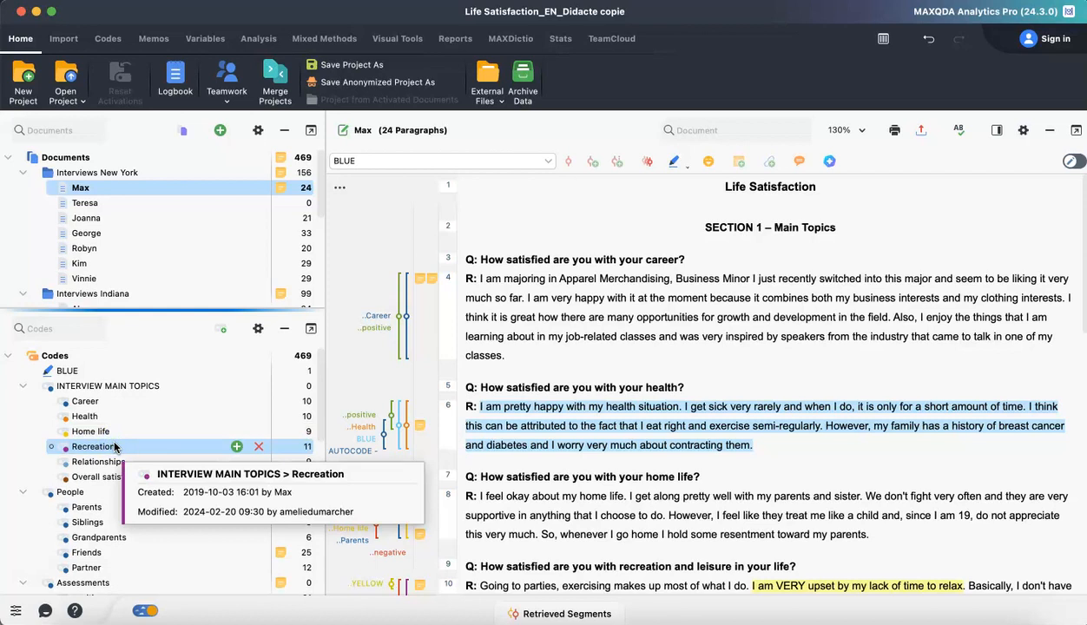
click(153, 335)
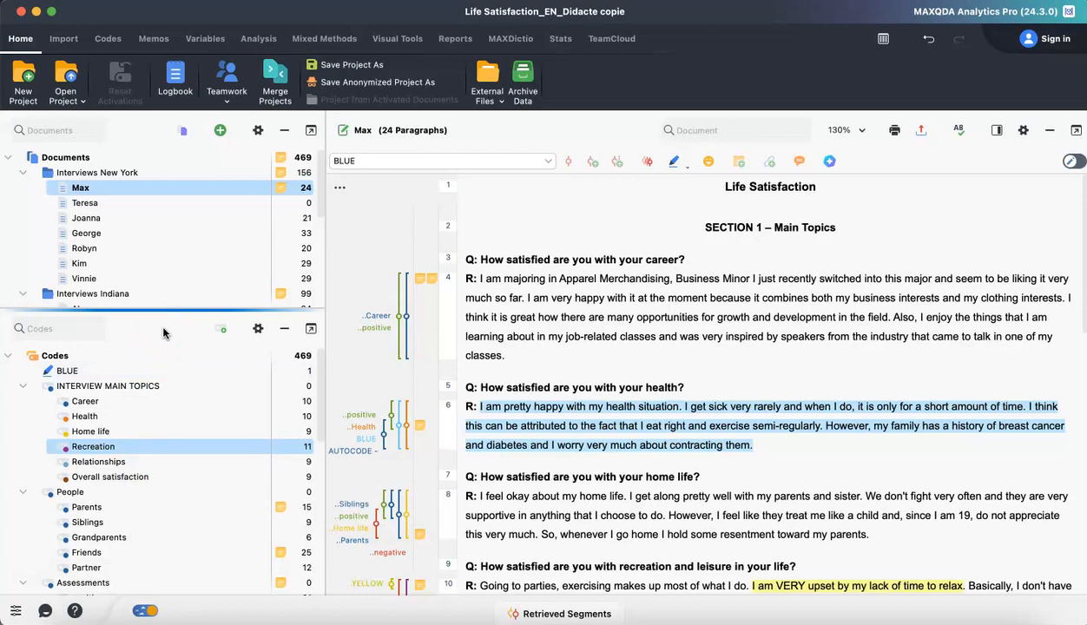
click(170, 333)
click(218, 334)
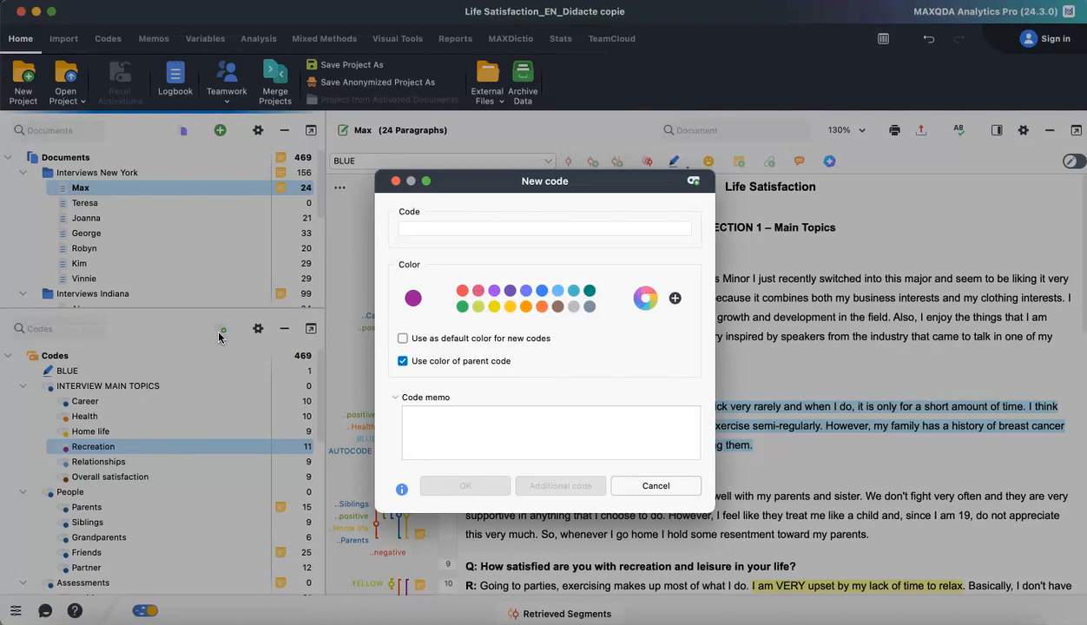
text(Code)
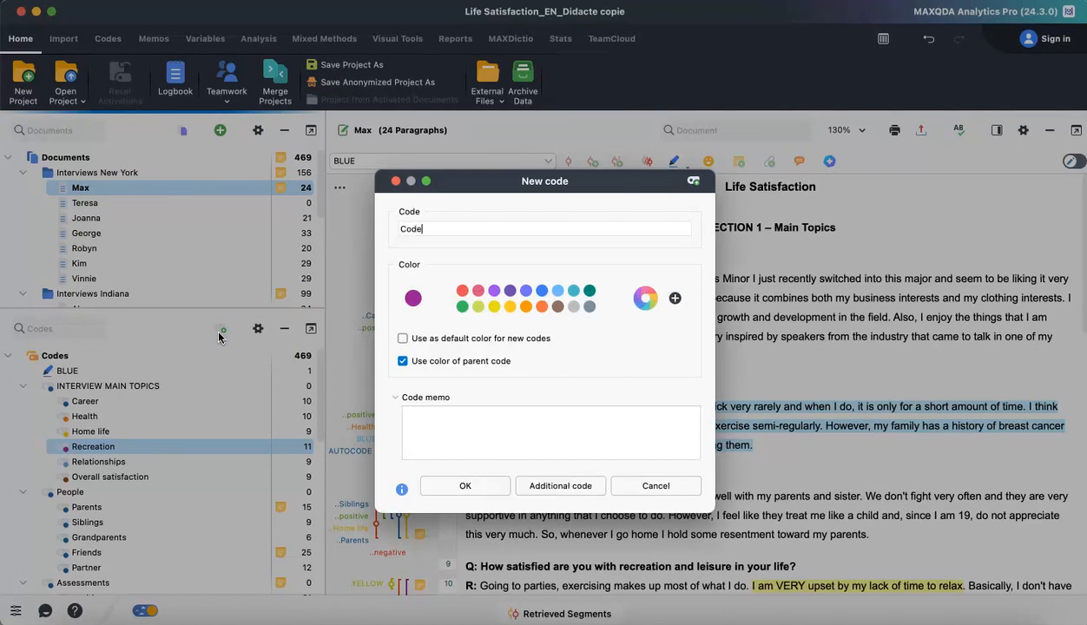
text( for demo)
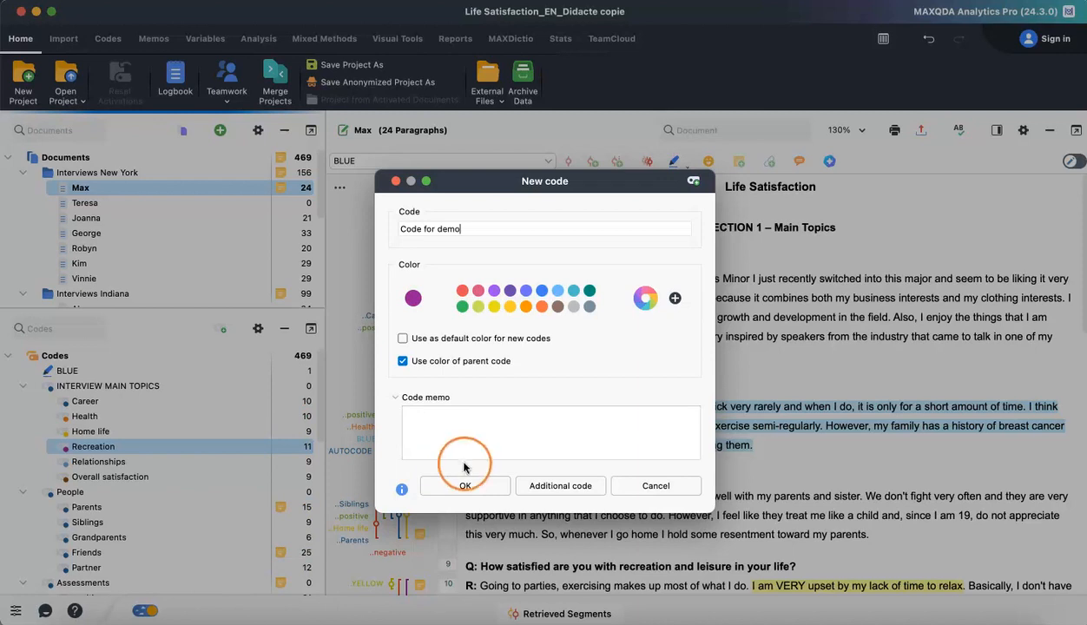
click(461, 488)
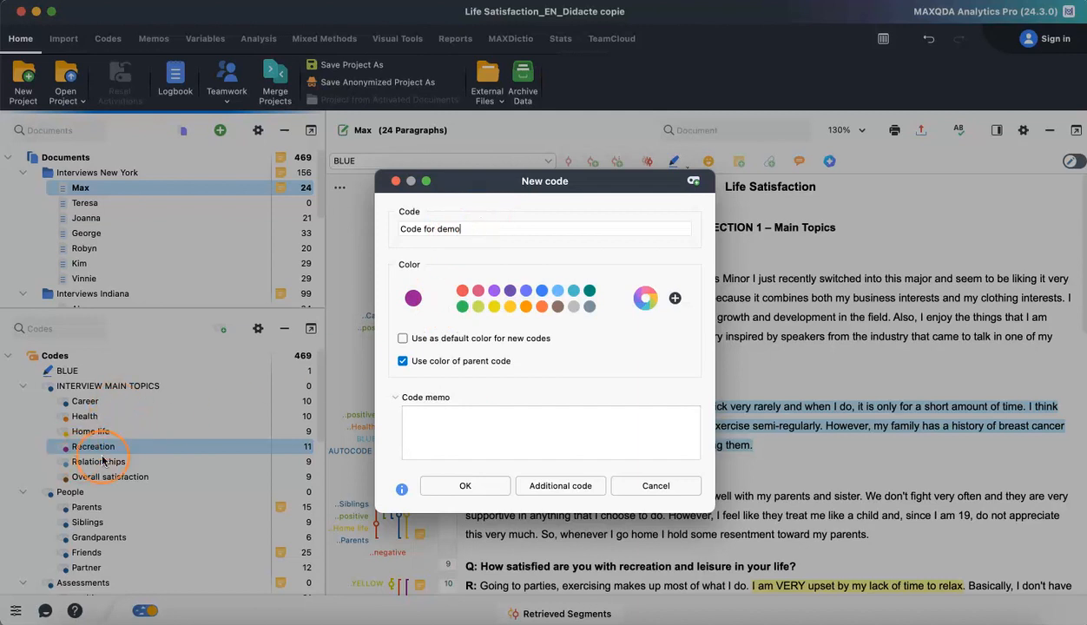
click(444, 488)
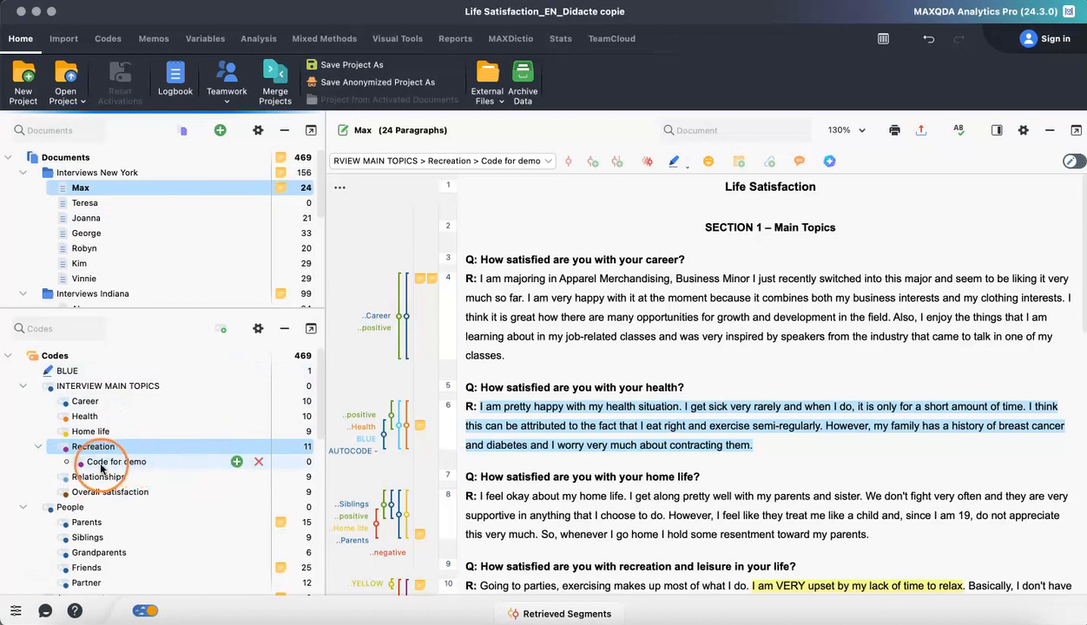
Step: Create a subcode named "Subcode demo" under Code for demo and delete it again
click(236, 460)
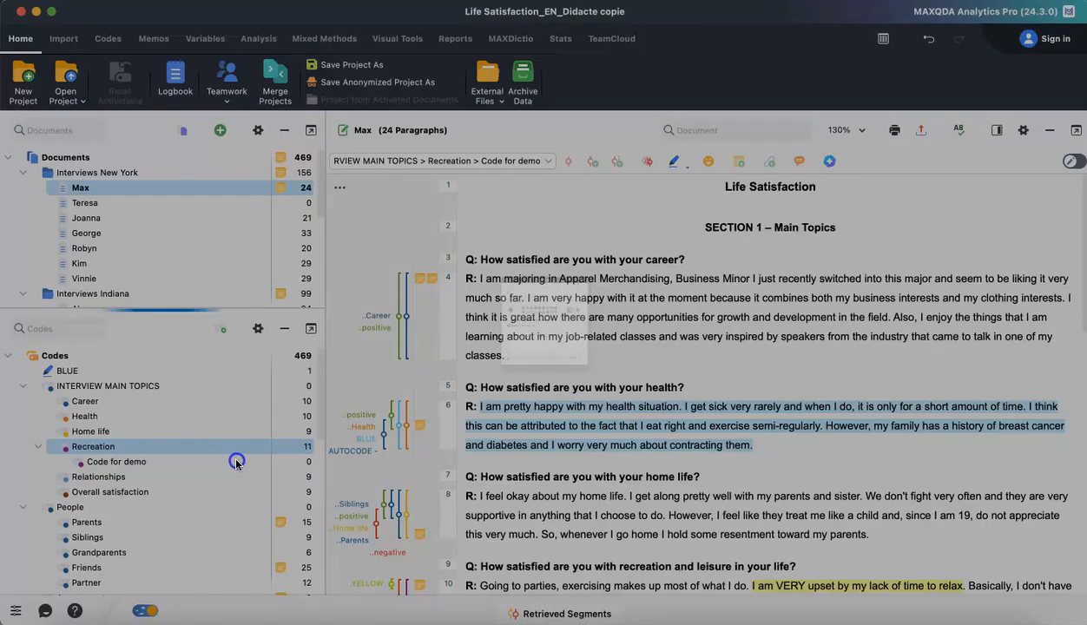
text(Sb)
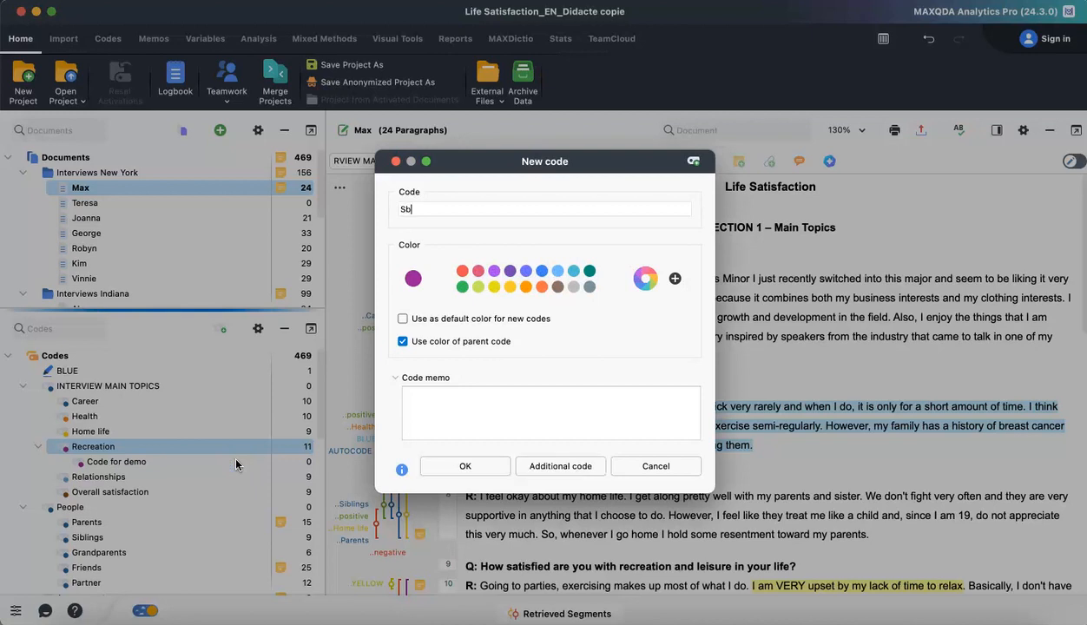
key(BackSpace)
text(ubcode demo)
key(Return)
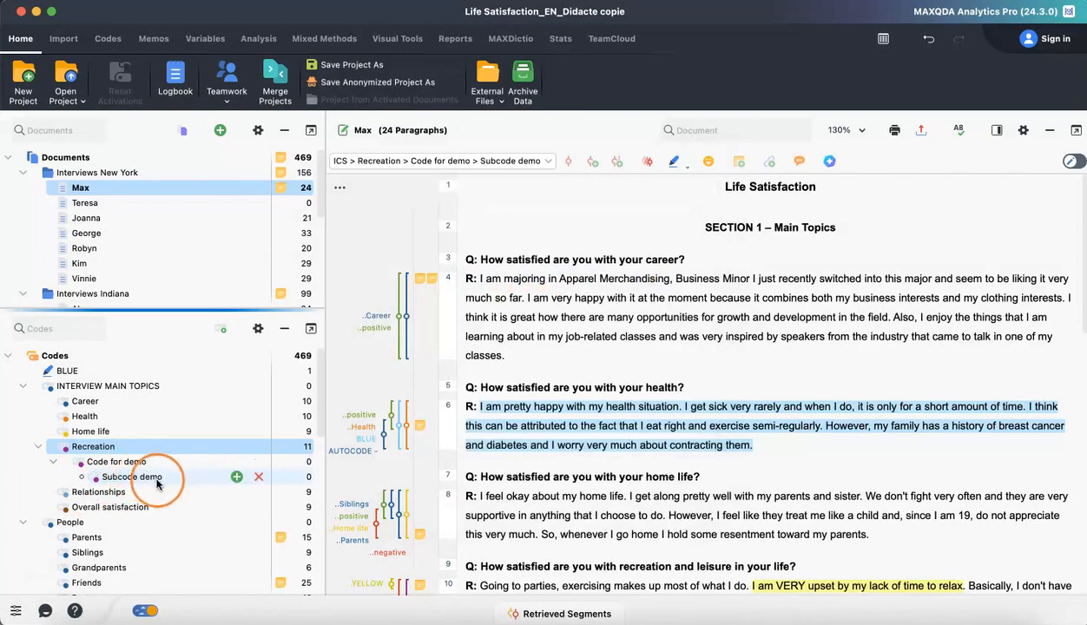
click(258, 476)
click(597, 407)
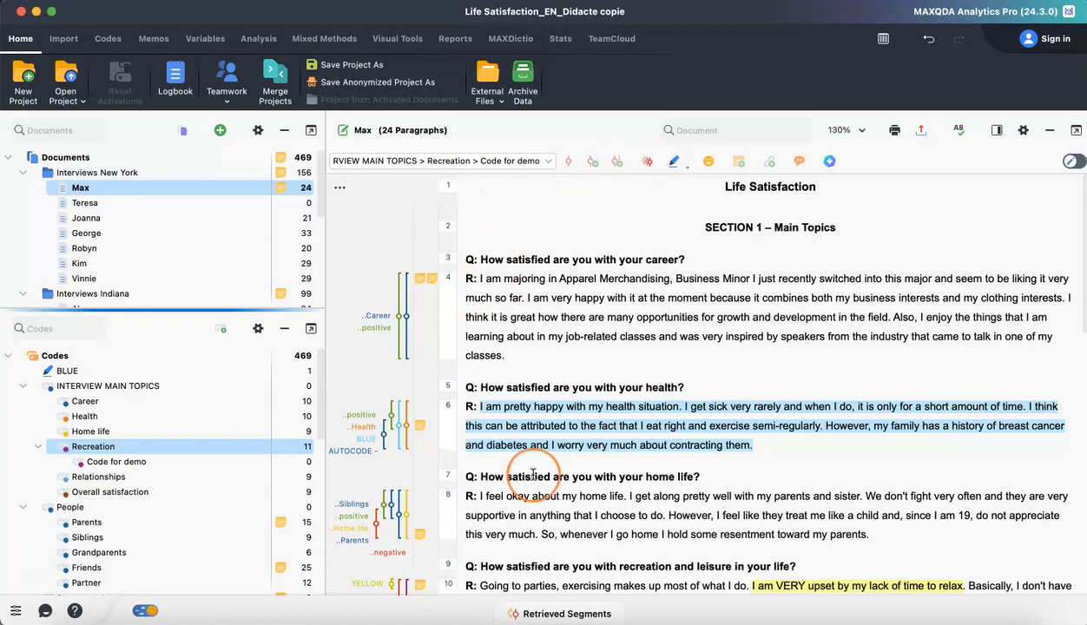
Step: Code the whole failure answer in paragraph 15 with INTERVIEW MAIN TOPICS and clear the text selection
scroll(532, 474, down, 10)
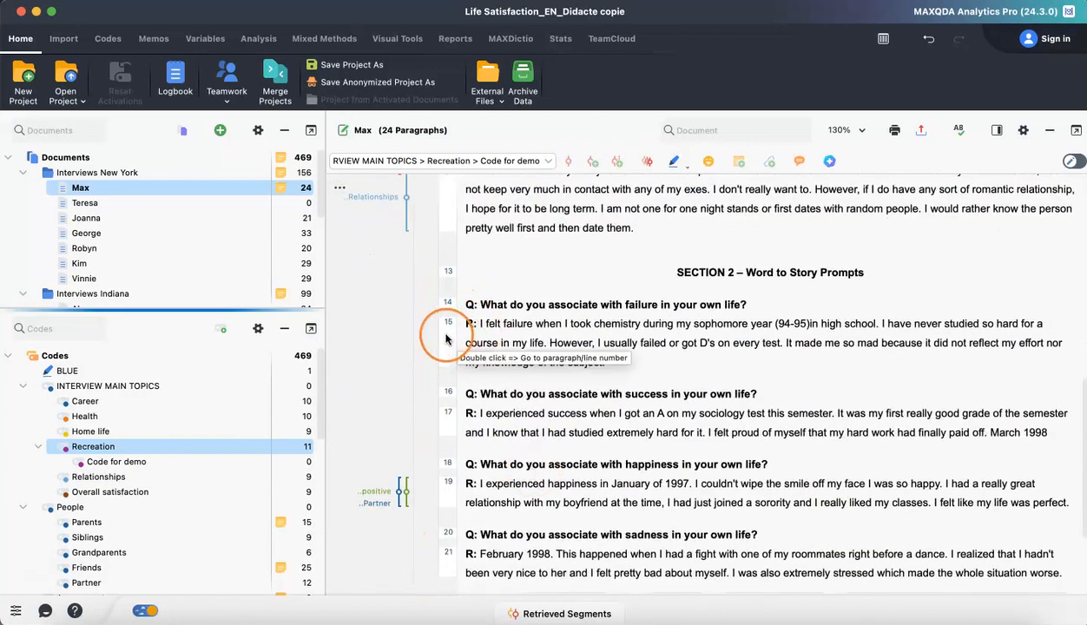
click(445, 338)
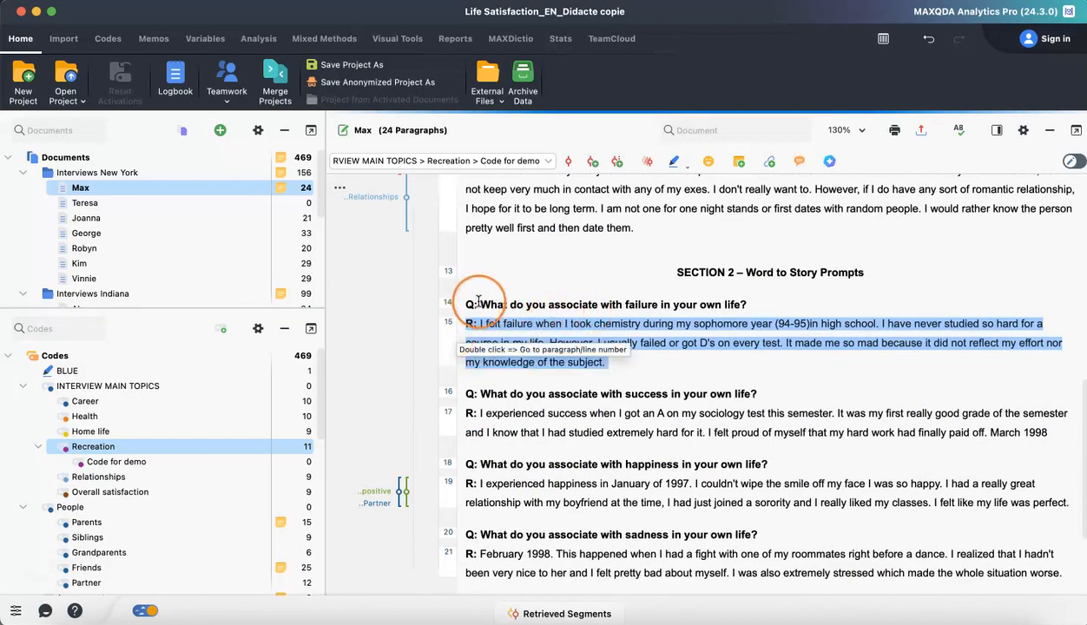
drag(479, 304, 786, 301)
triple_click(461, 332)
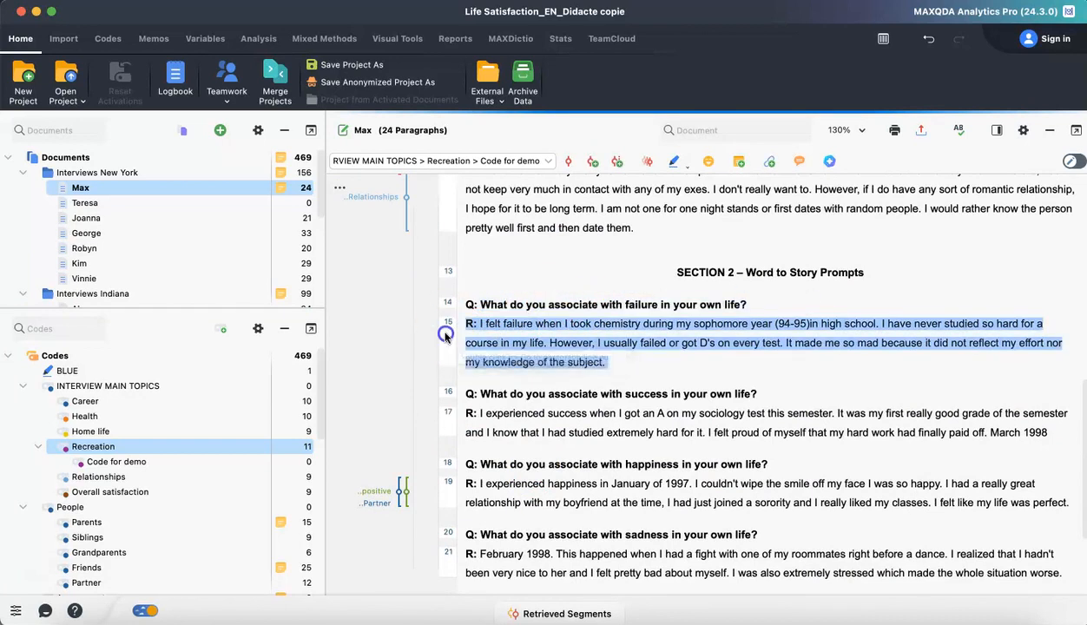
drag(545, 339, 157, 387)
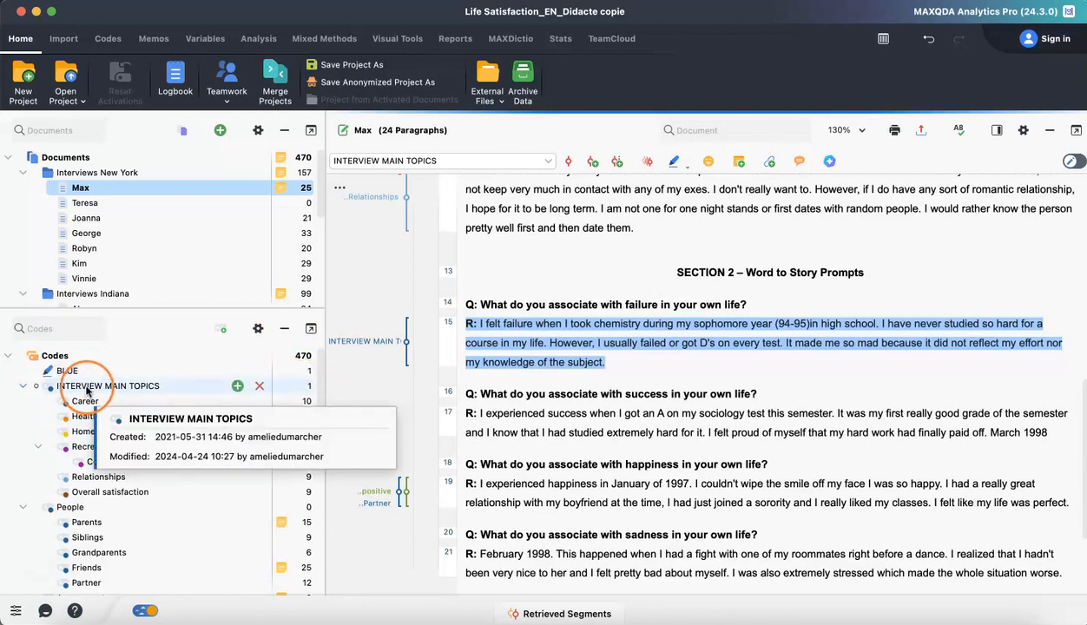
click(626, 365)
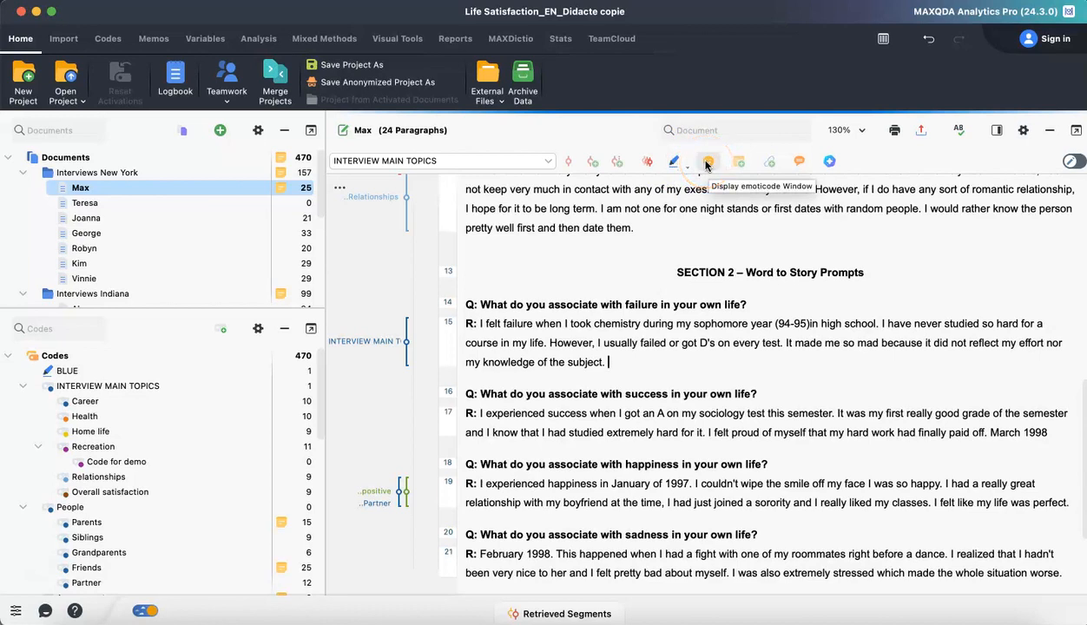
Step: Code the failure answer in paragraph 15 with BLUE, chosen from the recently used codes
click(549, 162)
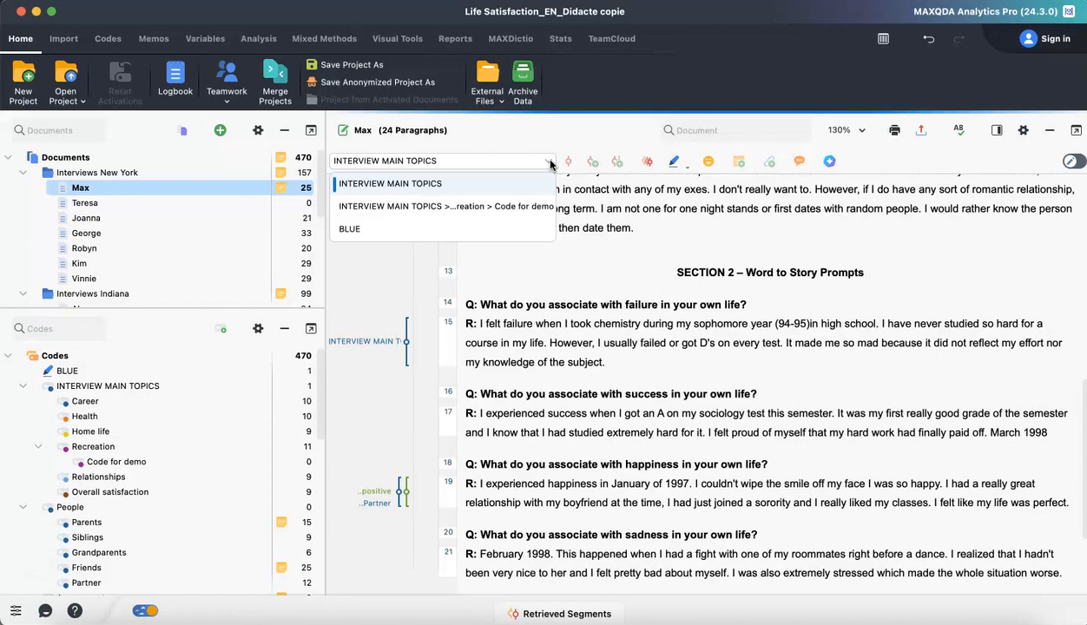
click(583, 232)
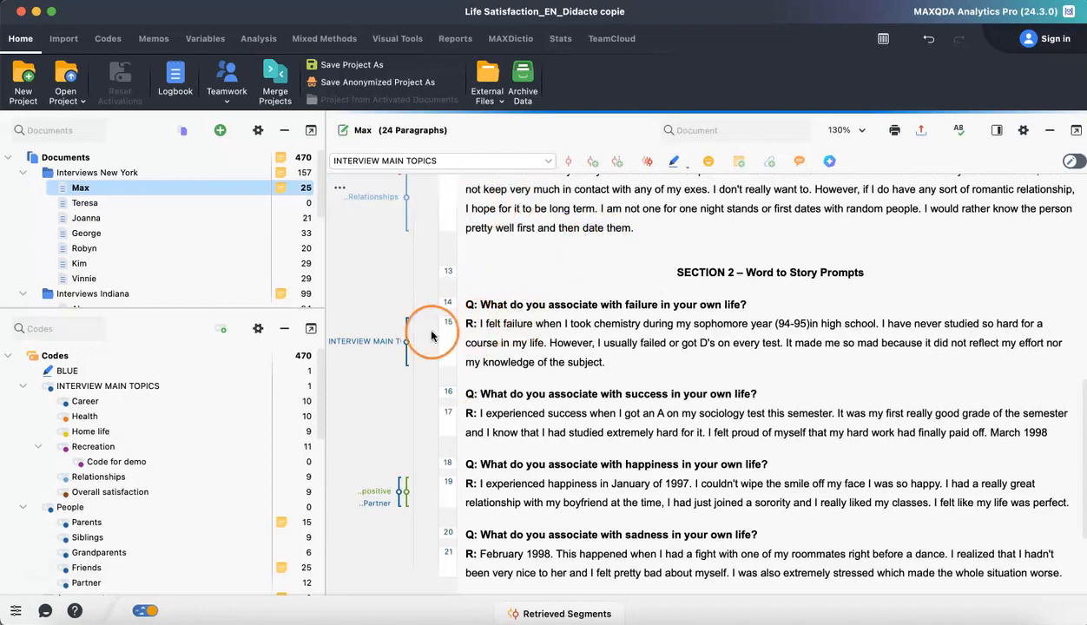
drag(479, 323, 613, 365)
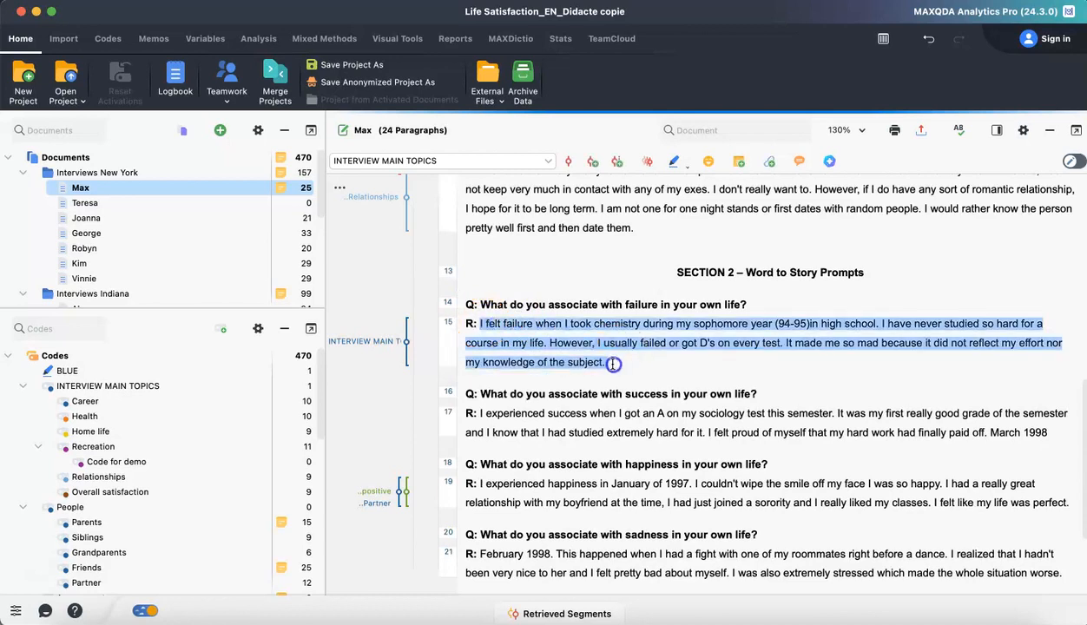
click(547, 160)
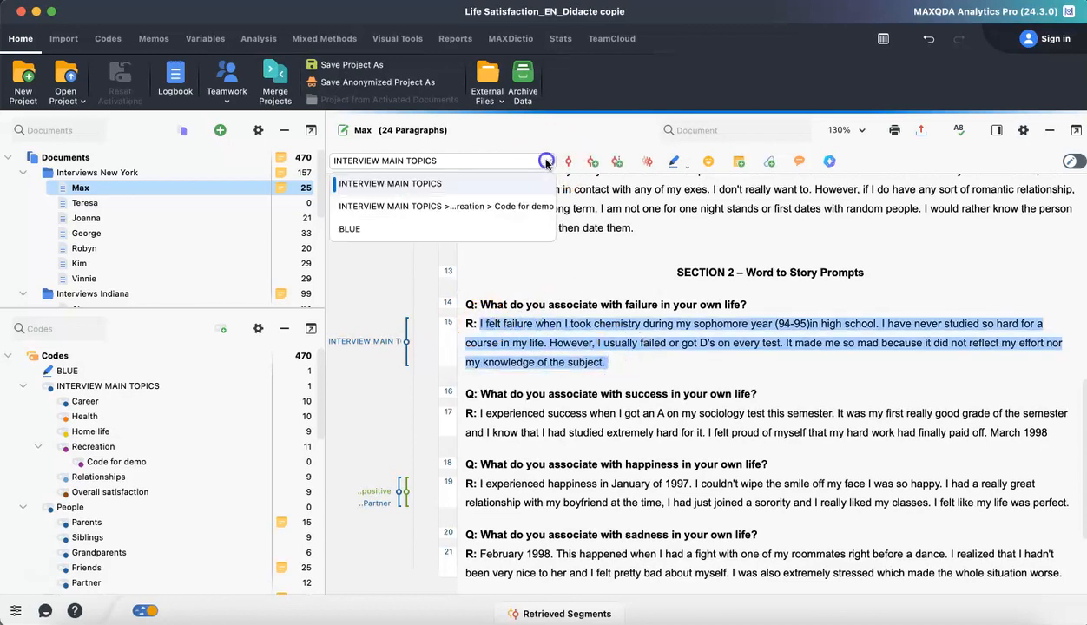
click(437, 230)
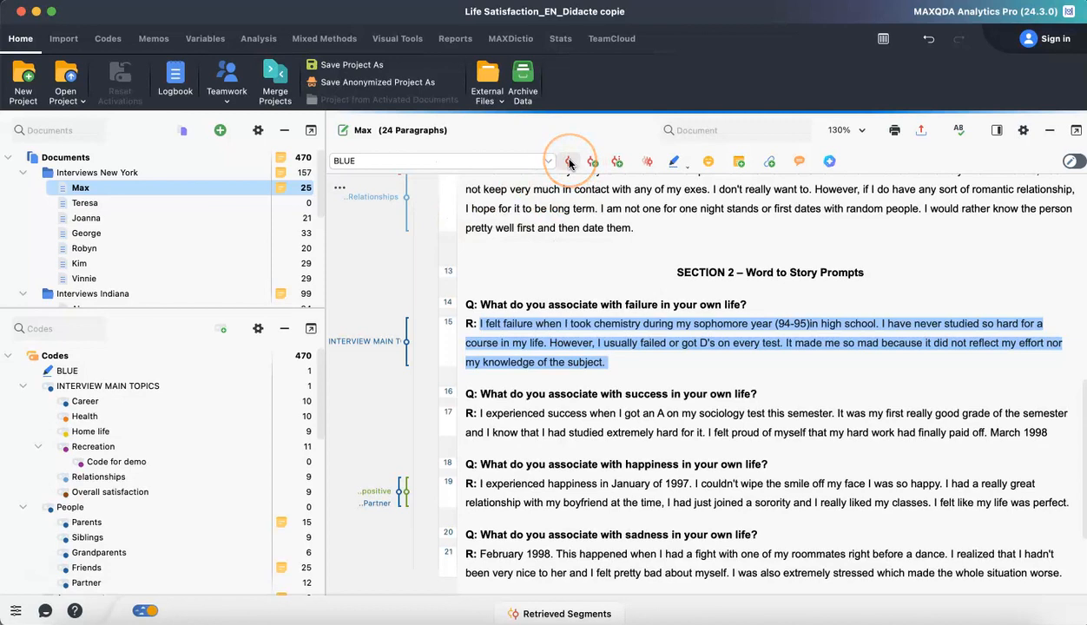
click(569, 163)
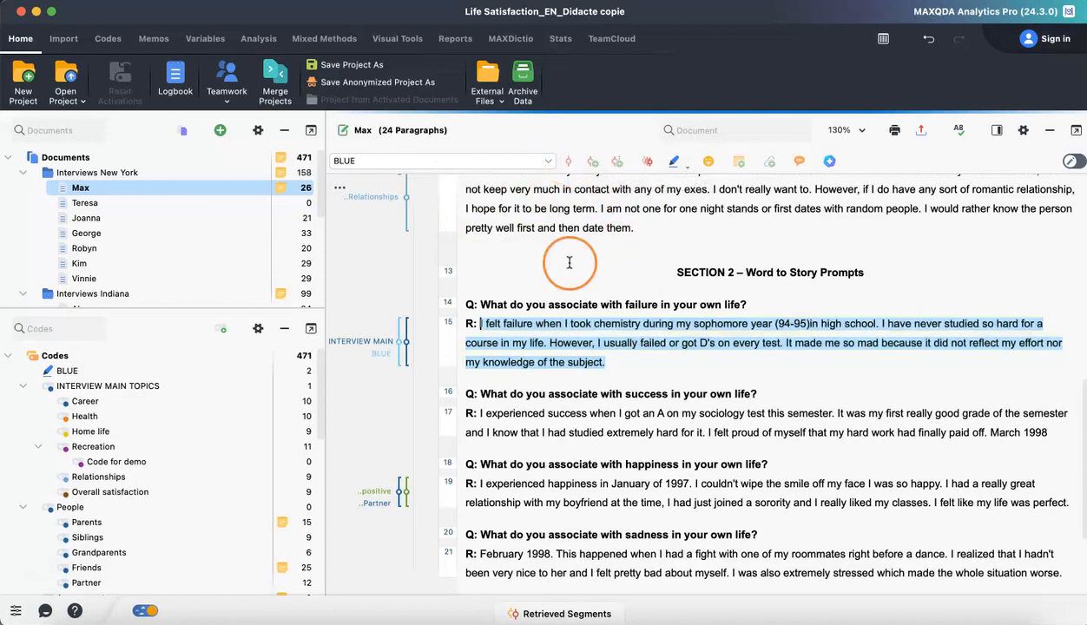
Step: Code the question "What do you associate with success in your own life?" in vivo and clear the selection
drag(758, 394, 482, 392)
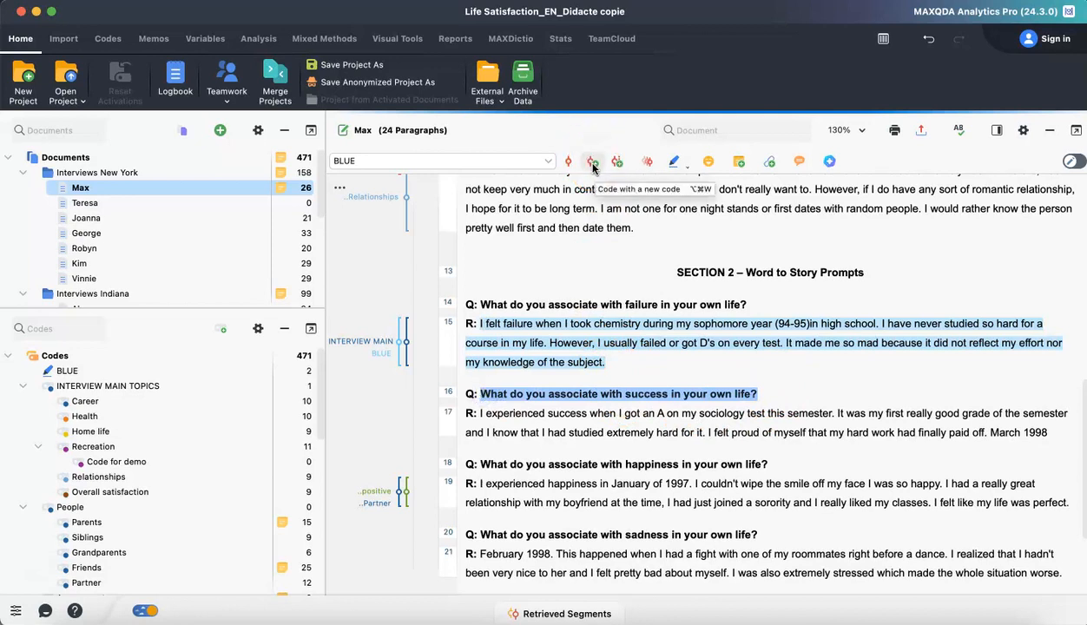
click(618, 162)
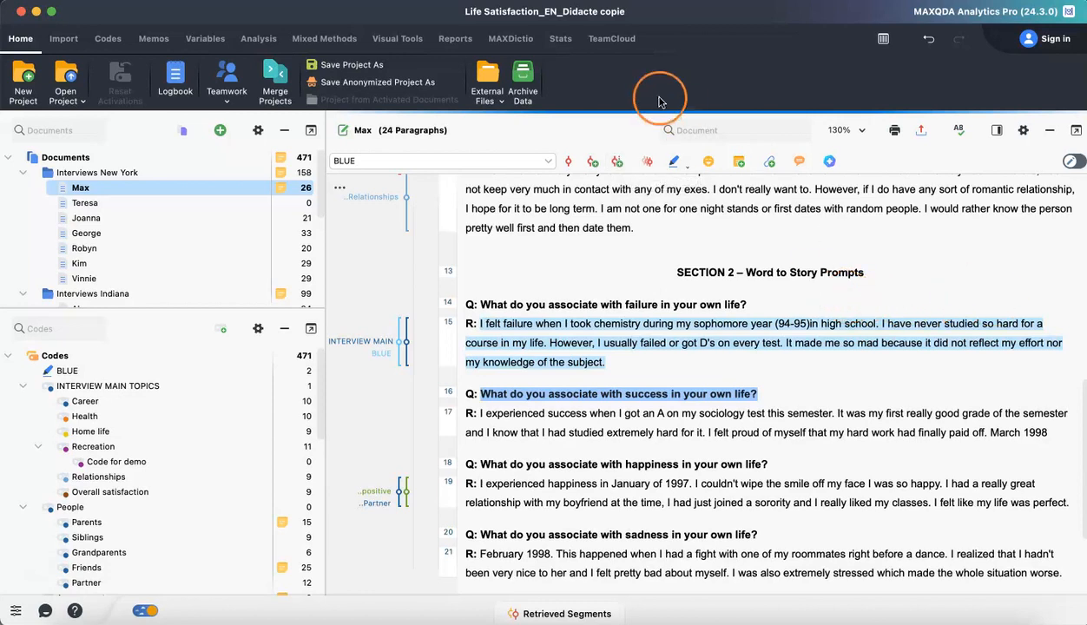
click(616, 162)
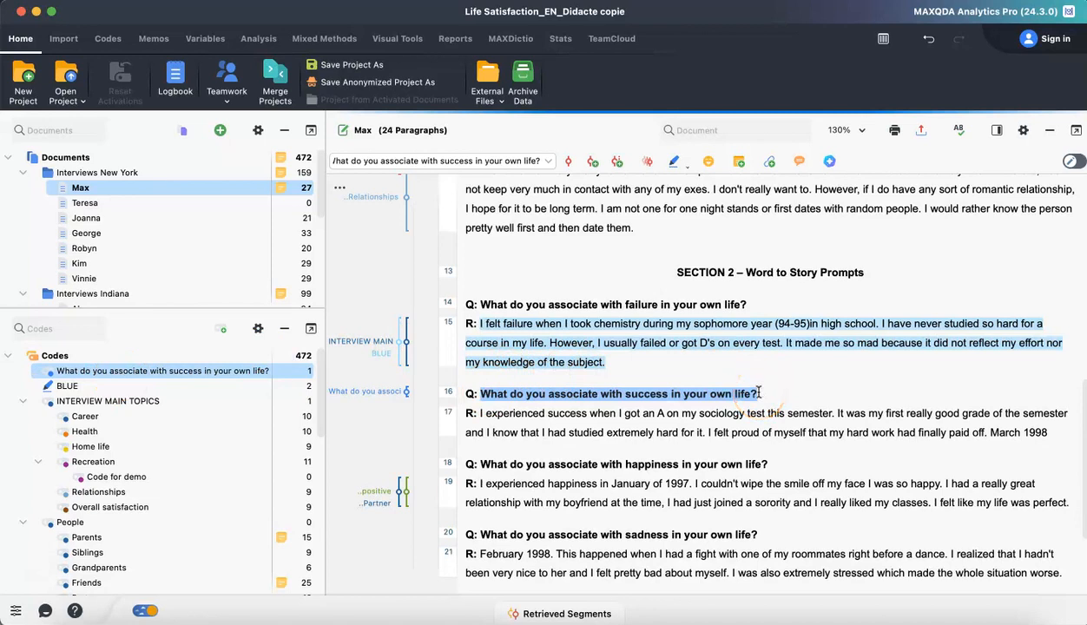
click(826, 325)
click(802, 381)
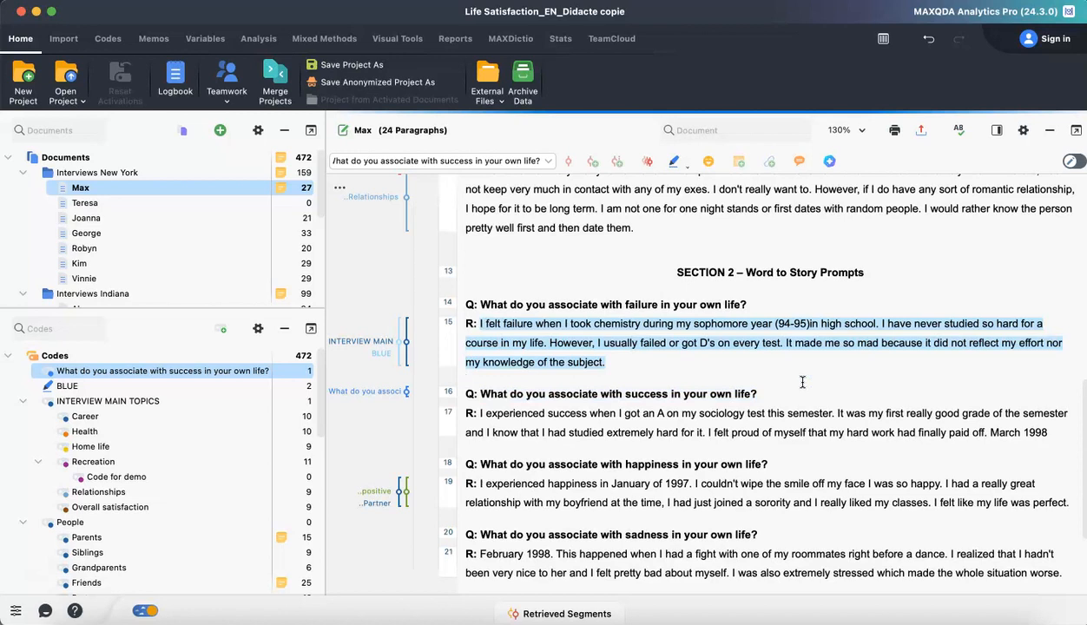
Step: Try Open Coding Mode on two selections of the success answer in paragraph 17, cancelling the new code each time
click(648, 164)
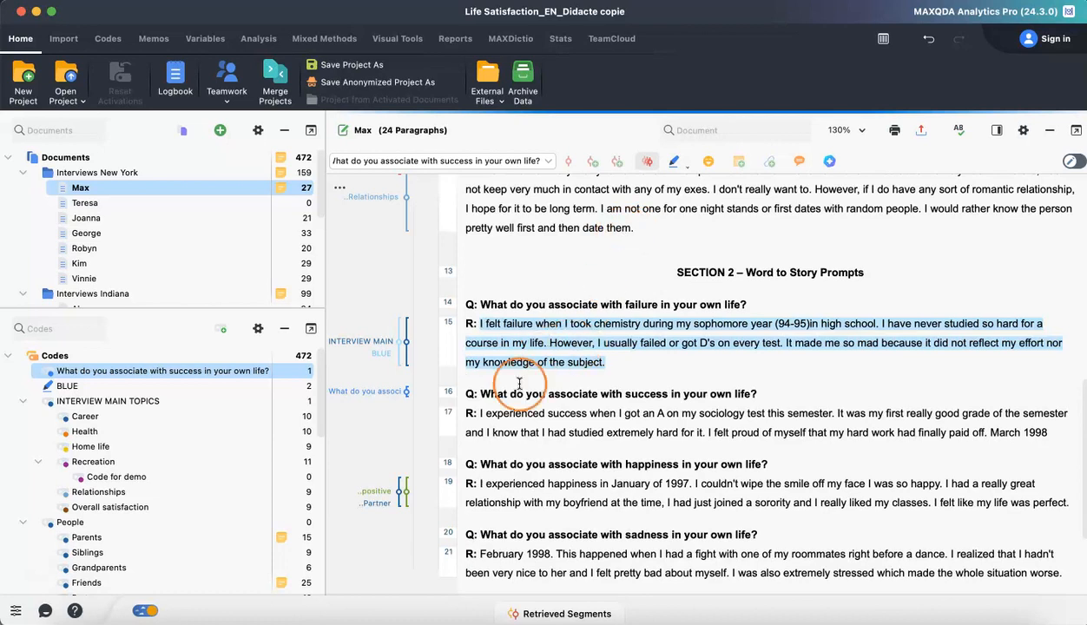
drag(476, 413, 903, 431)
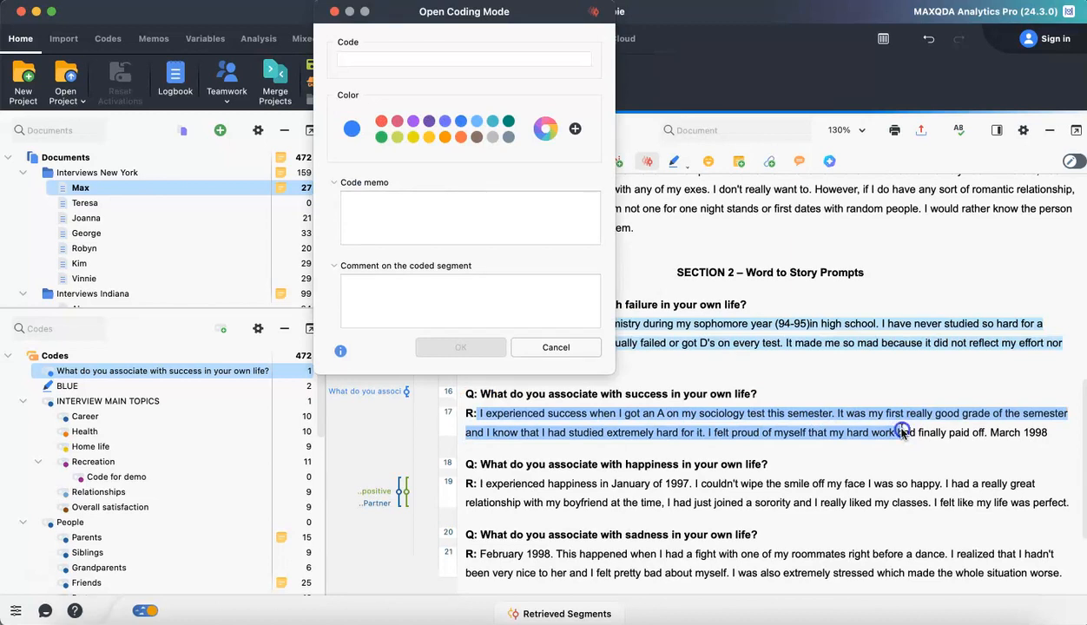
key(Escape)
drag(548, 417, 701, 451)
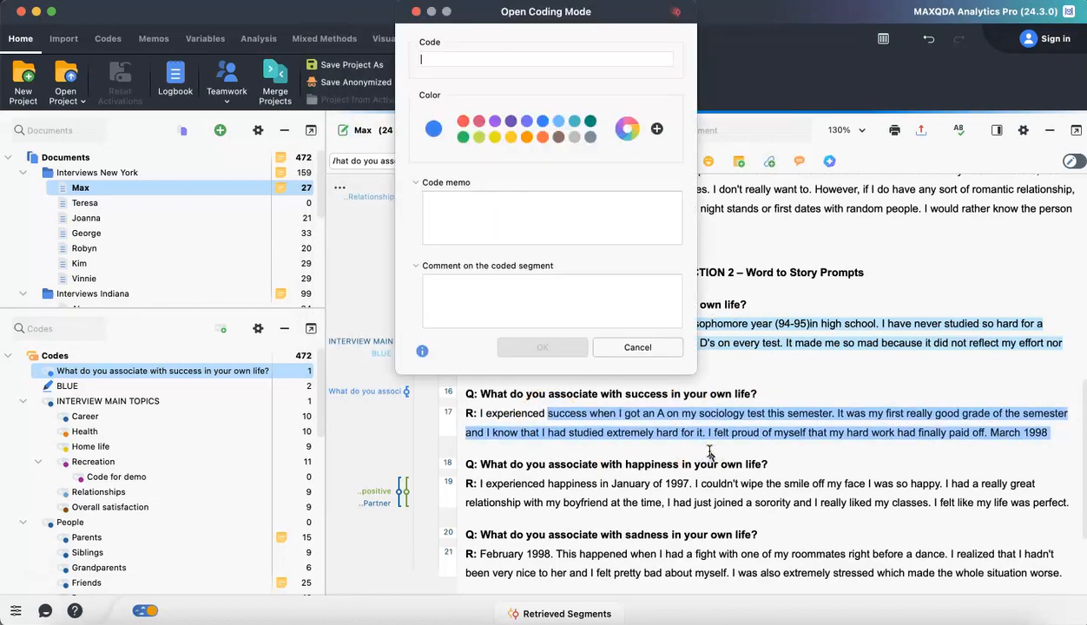
click(618, 345)
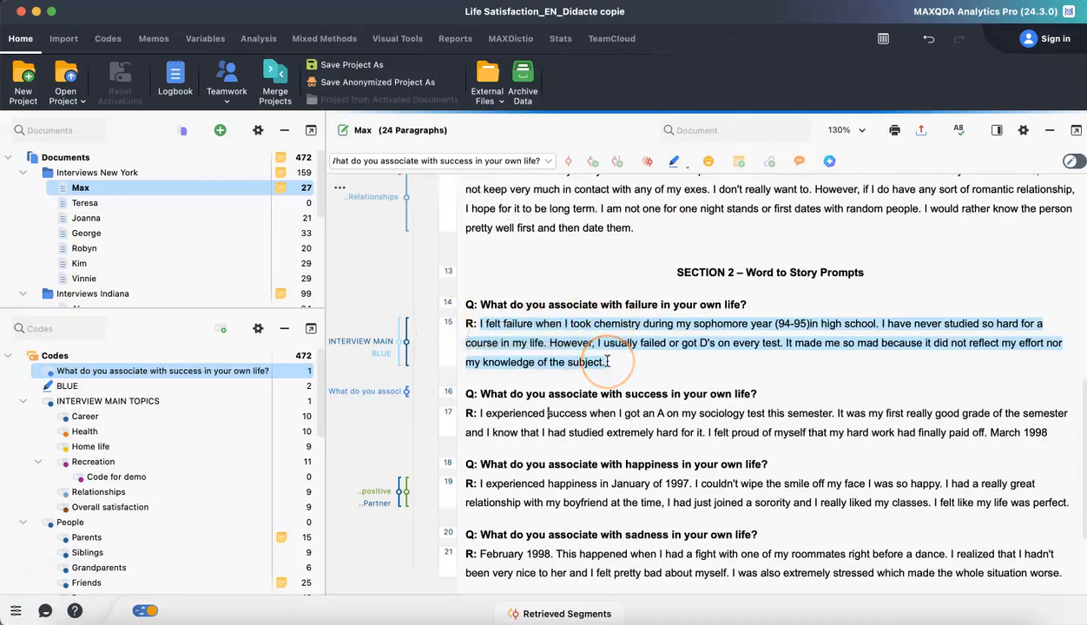
Step: Extend the INTERVIEW MAIN TOPICS segment on the failure answer to include the question in paragraph 14, and accept the adjusted selection
click(375, 340)
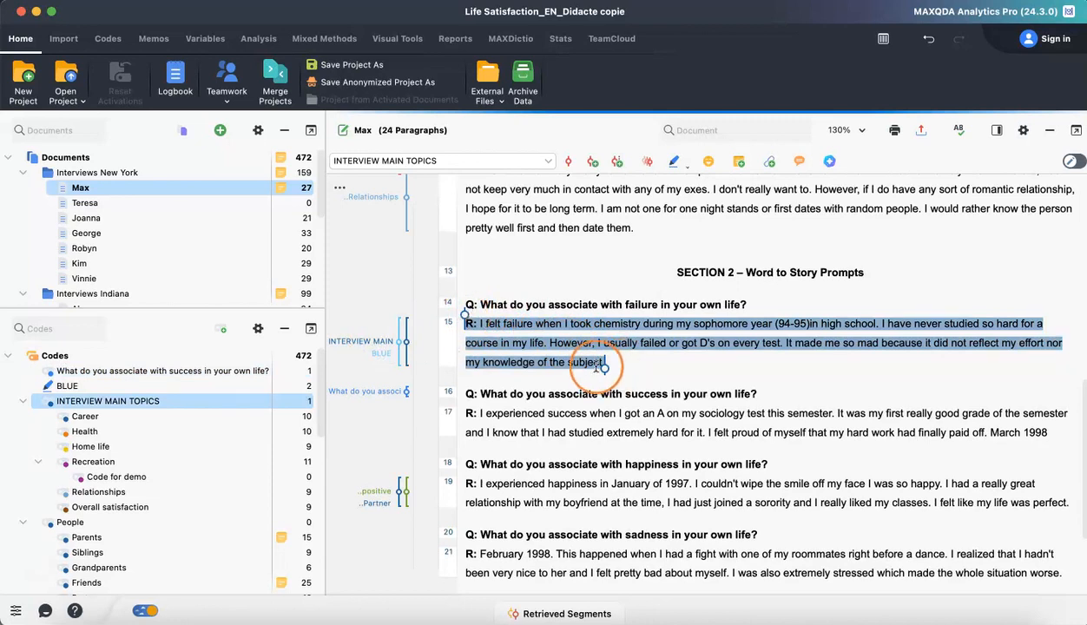
drag(462, 305, 461, 292)
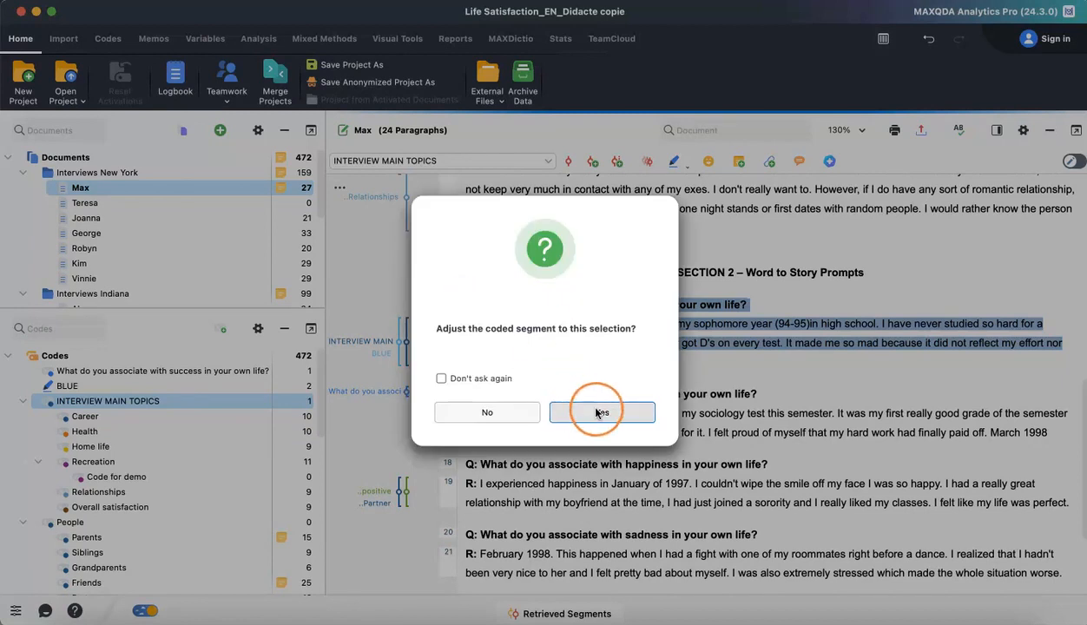
click(599, 414)
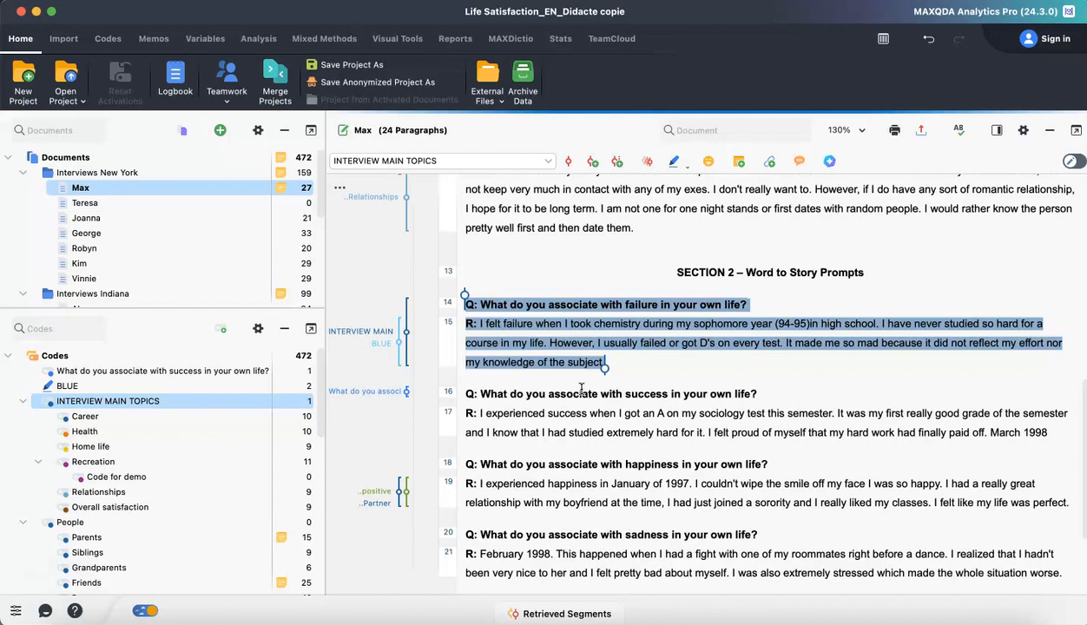
Step: Show the Retrieved Segments window beneath the document and adjust its height
click(539, 613)
drag(615, 388, 614, 346)
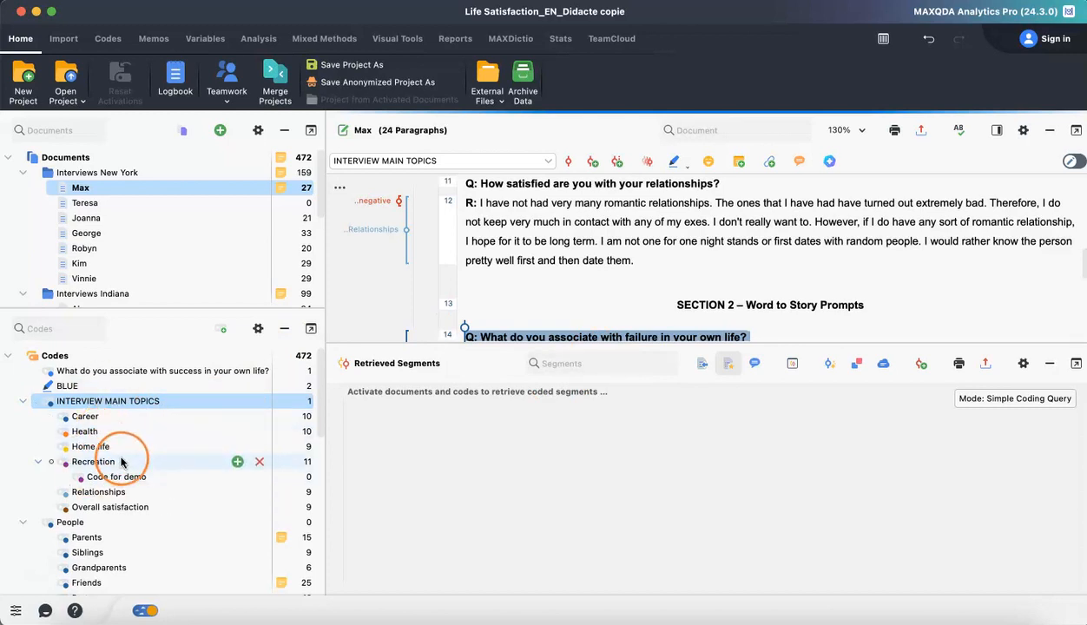
Step: Activate the first interview in the Interviews New York group, and extend the activation to the whole group
mouse_move(122, 461)
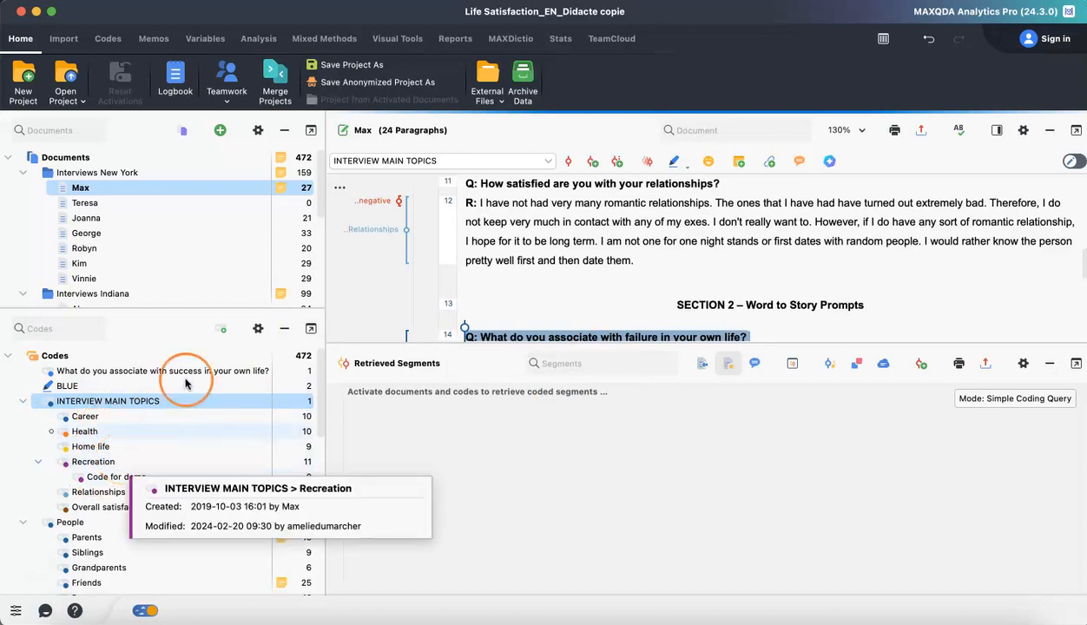
mouse_move(108, 247)
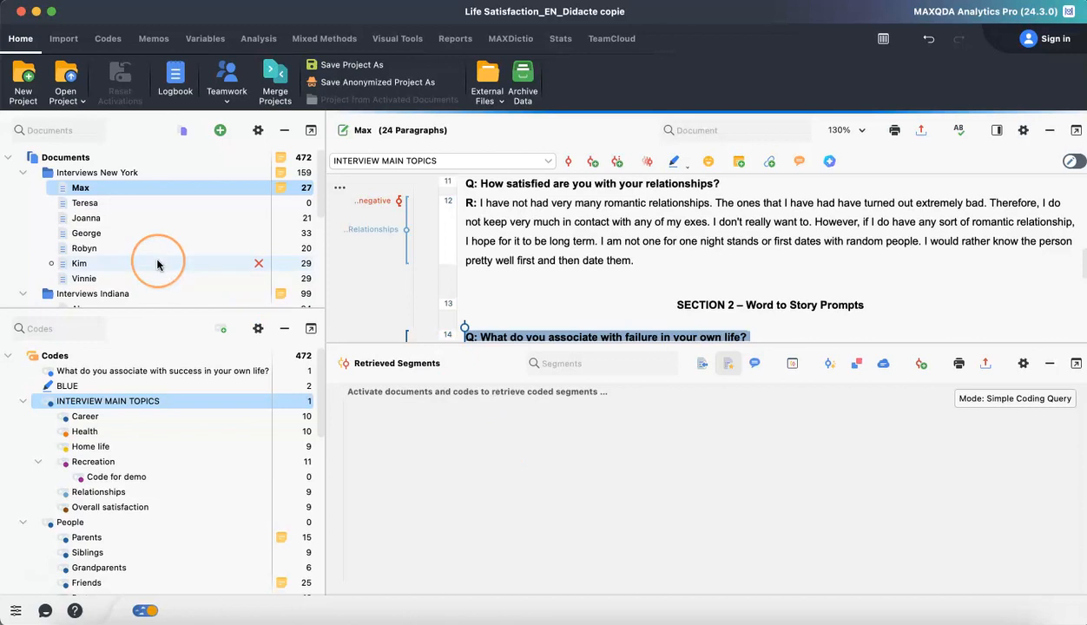
mouse_move(158, 265)
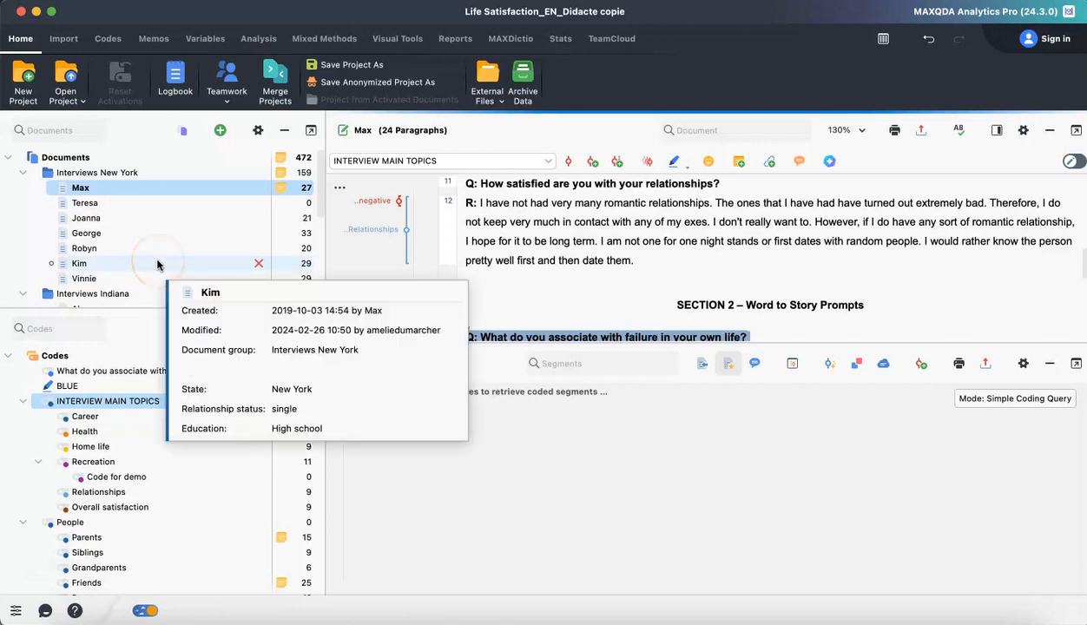
click(64, 189)
click(52, 188)
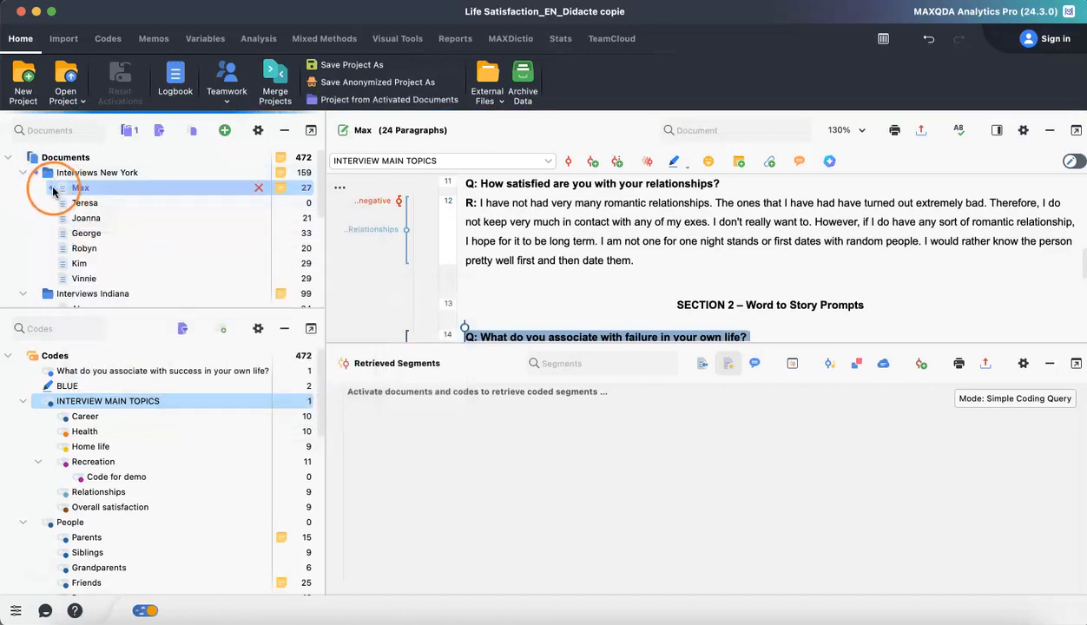
mouse_move(109, 209)
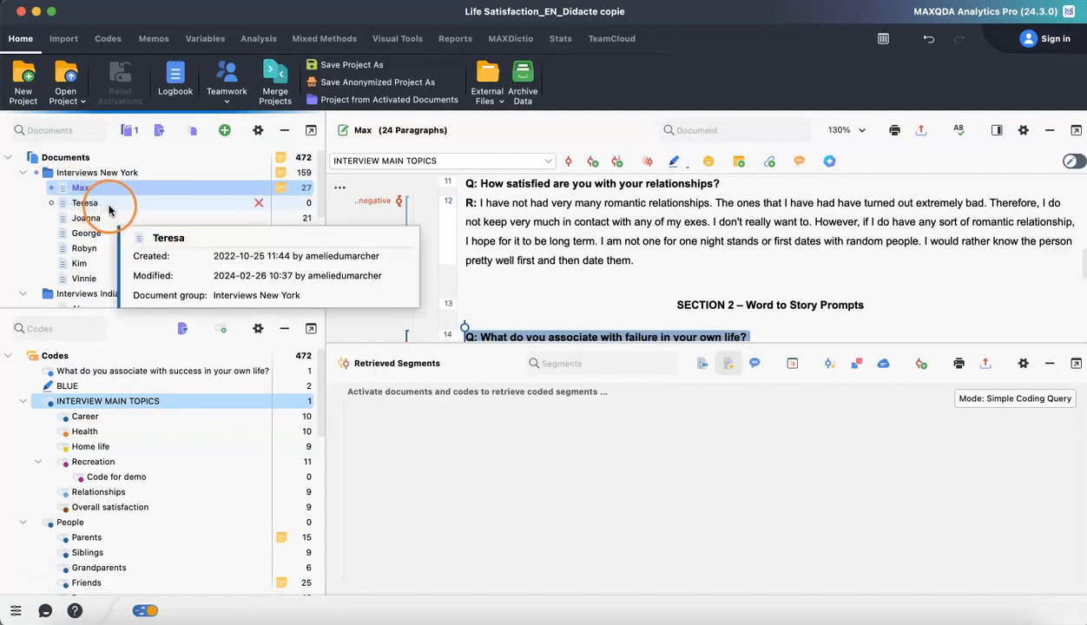
click(46, 177)
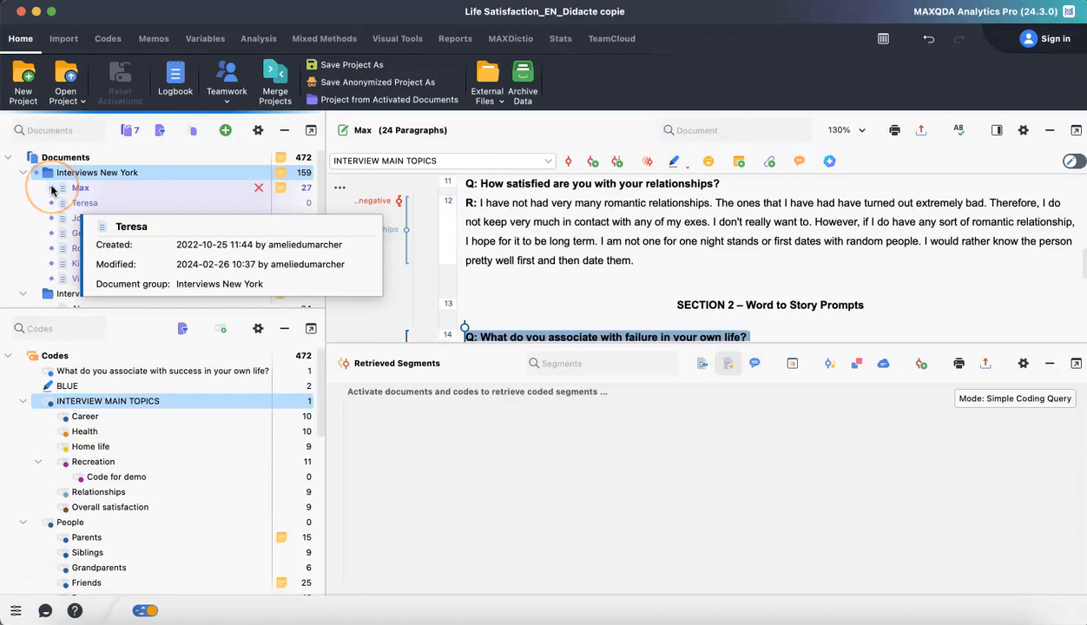
Step: Deactivate the first two interviews of Interviews New York individually and reset all document activations
mouse_move(167, 240)
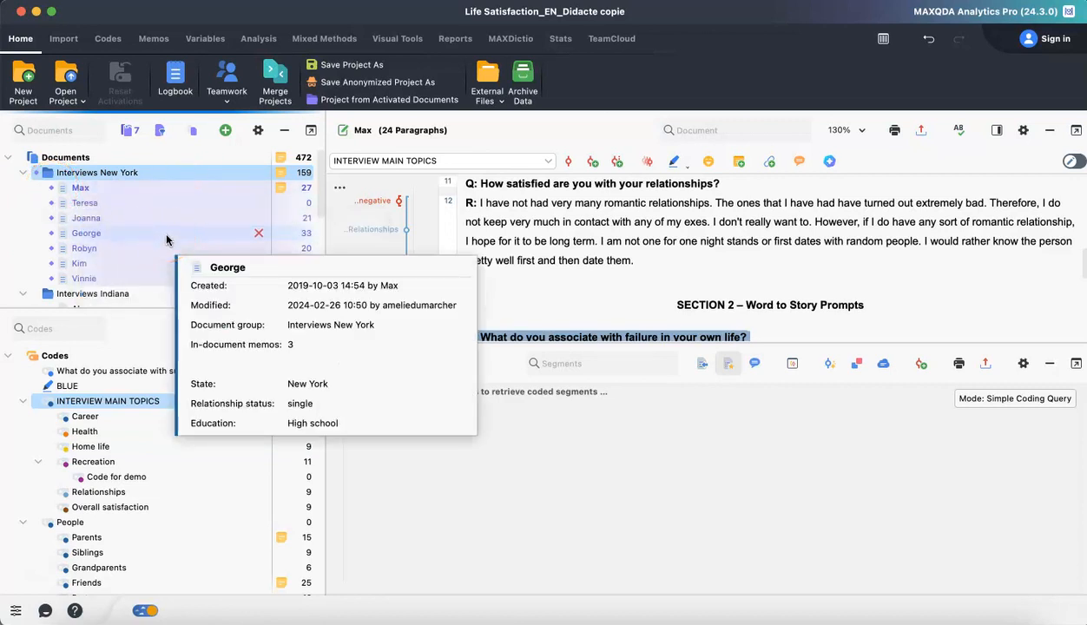
click(64, 189)
click(63, 203)
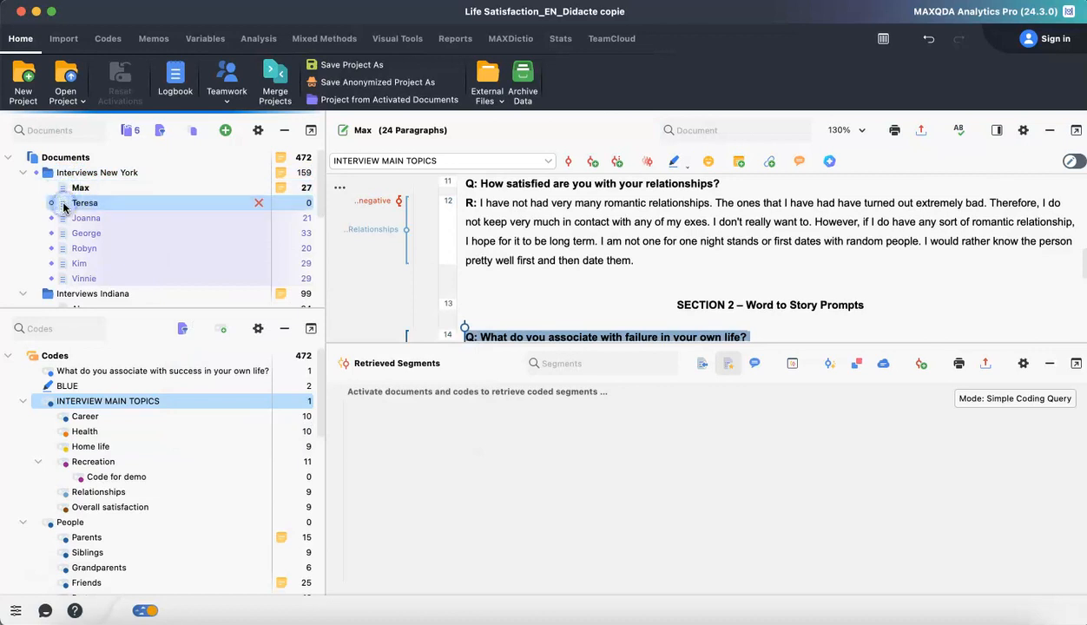
click(127, 131)
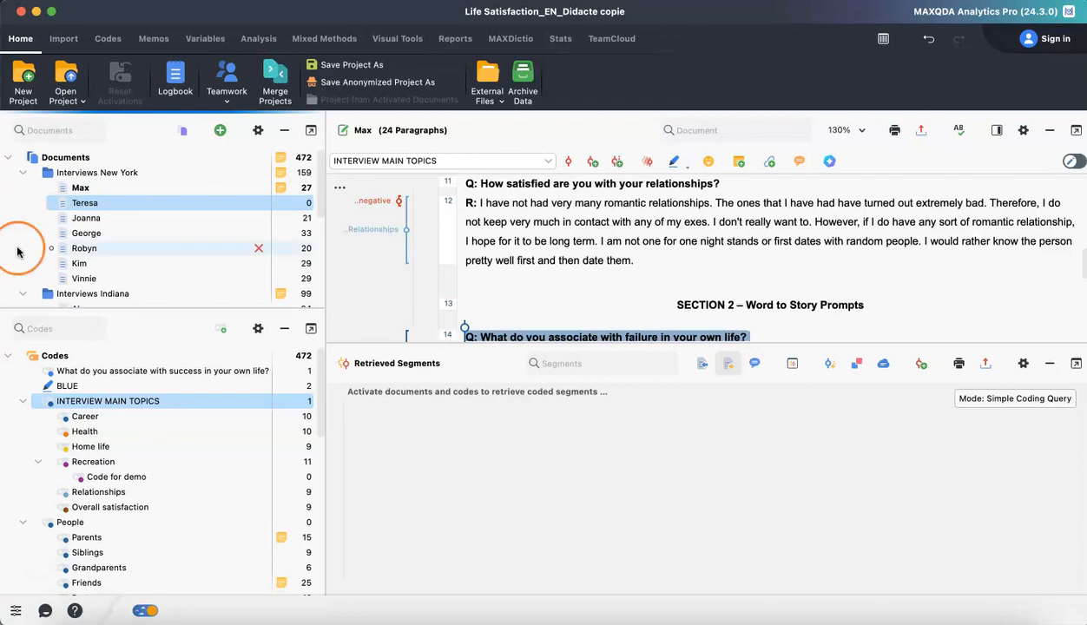
Step: Try activating INTERVIEW MAIN TOPICS with its subcodes, check its activation commands, and reset the code activations
click(48, 401)
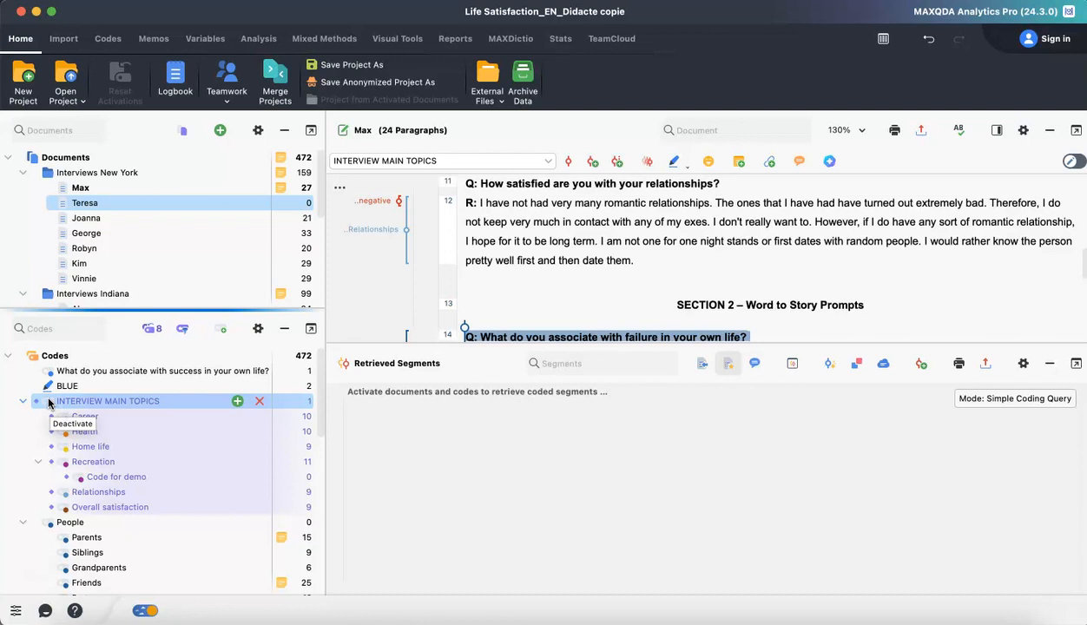
click(81, 403)
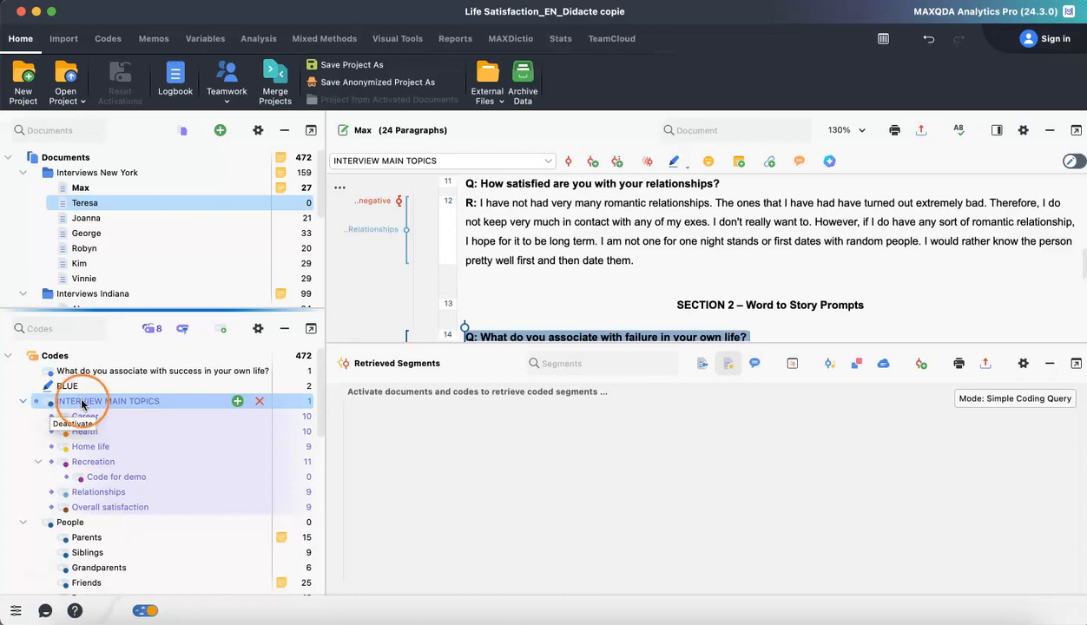
right_click(81, 403)
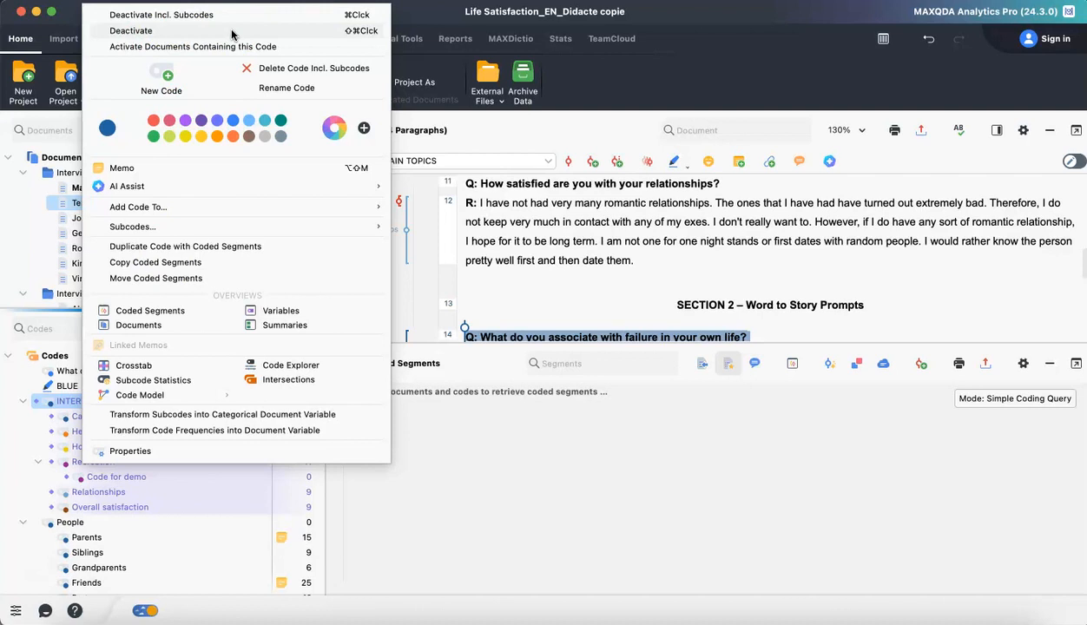
click(448, 513)
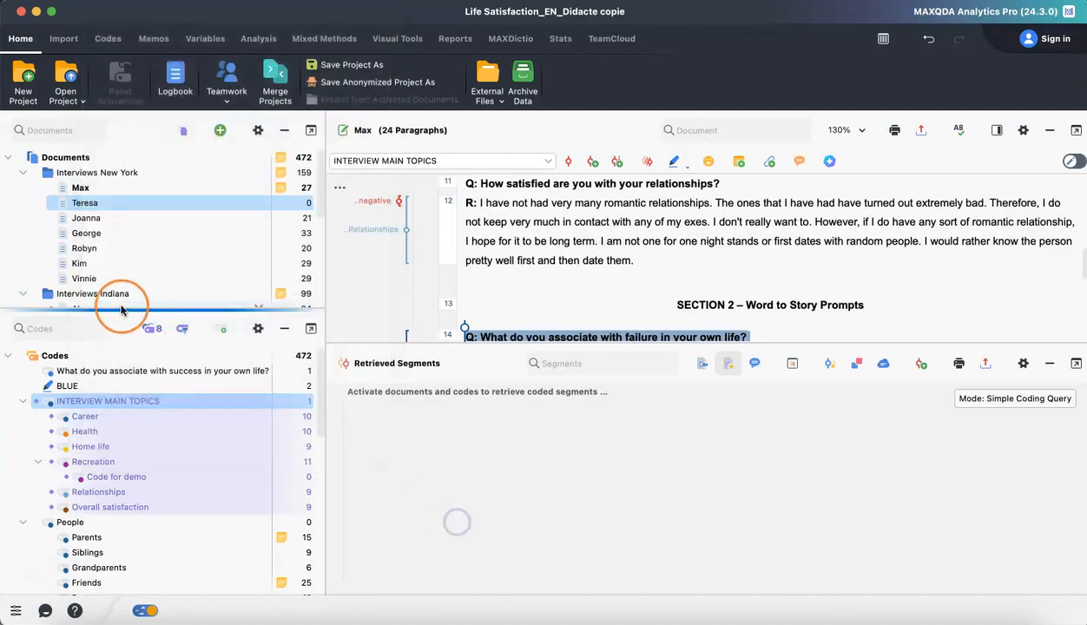
click(150, 329)
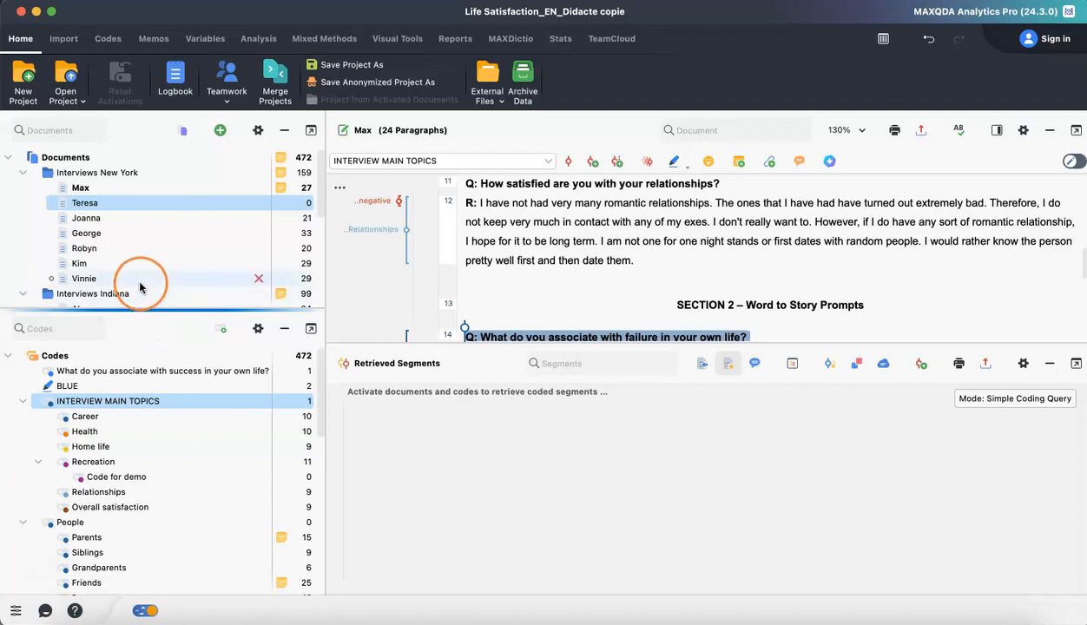
Step: Retrieve the Career segments of the New York interviews by activating the Interviews New York group and the Career code
click(44, 174)
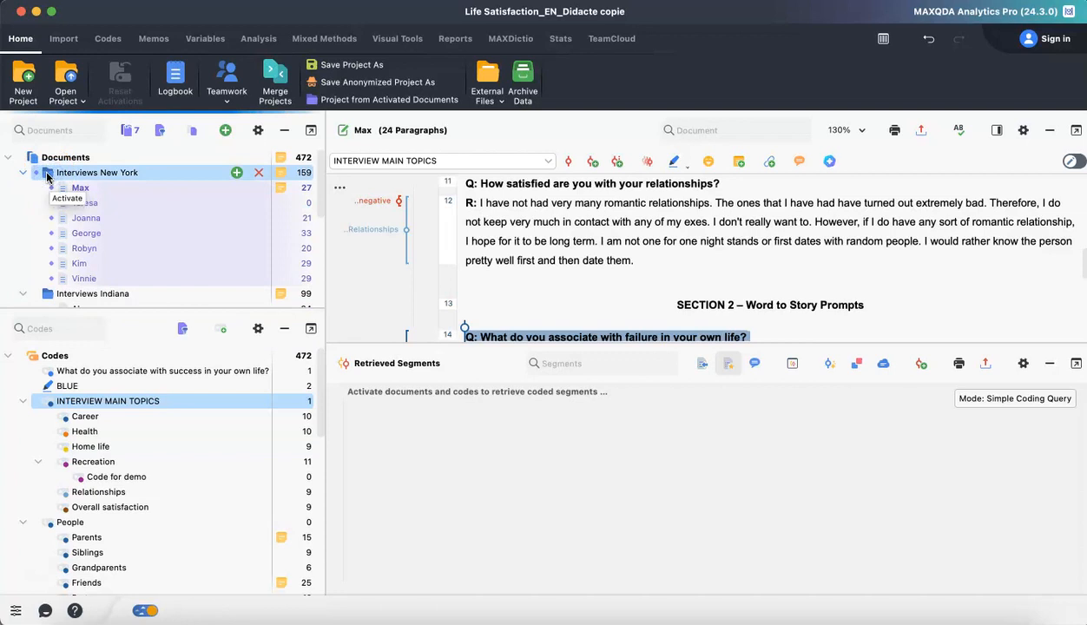
click(53, 420)
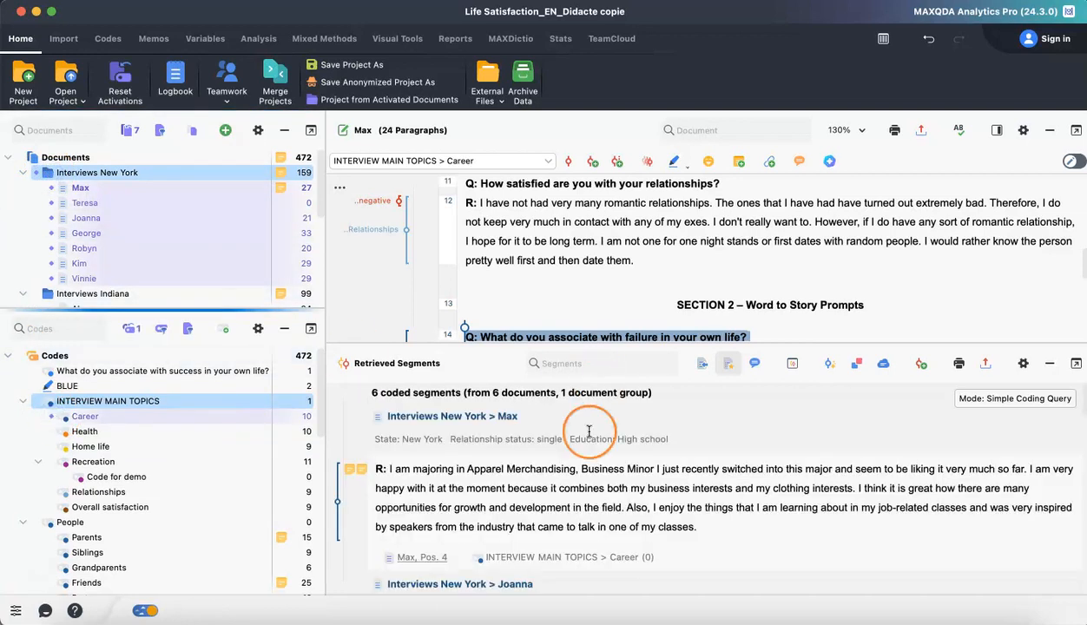
scroll(617, 464, down, 5)
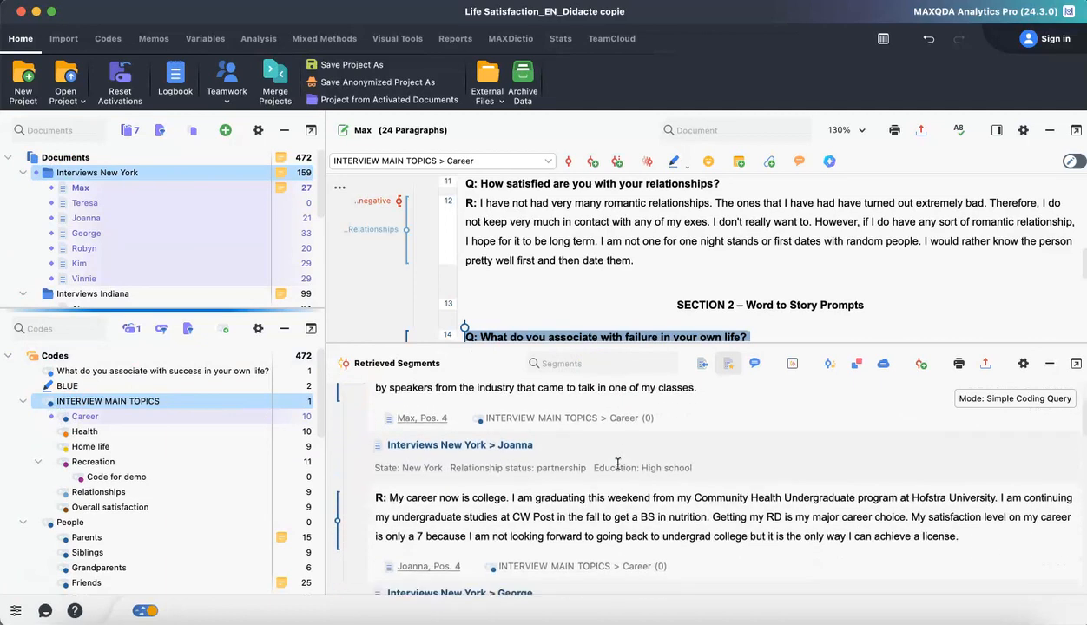
scroll(617, 464, up, 5)
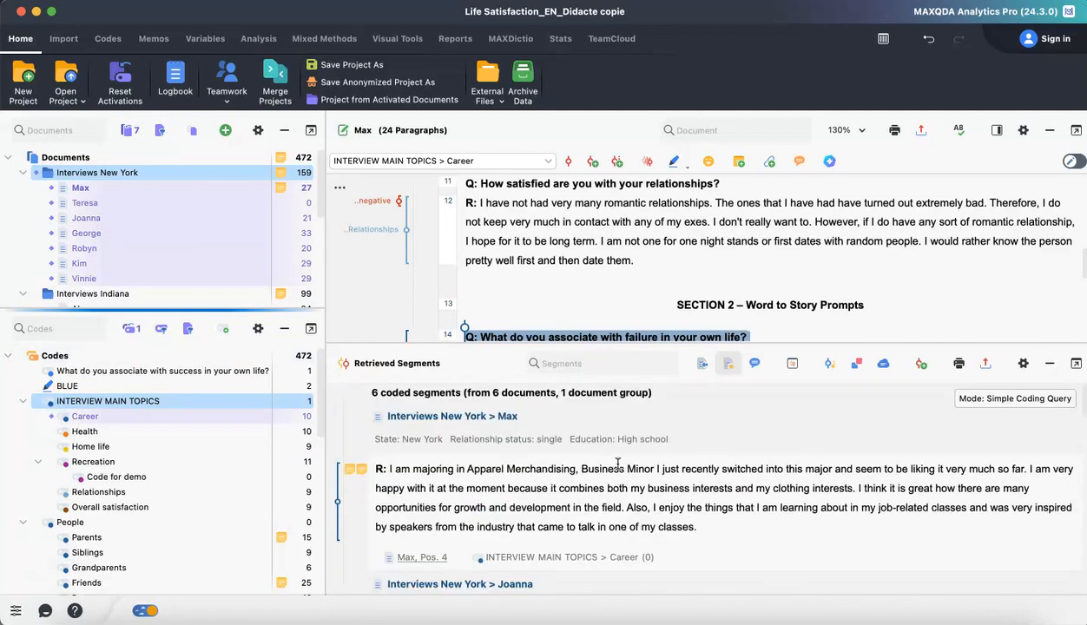
click(159, 240)
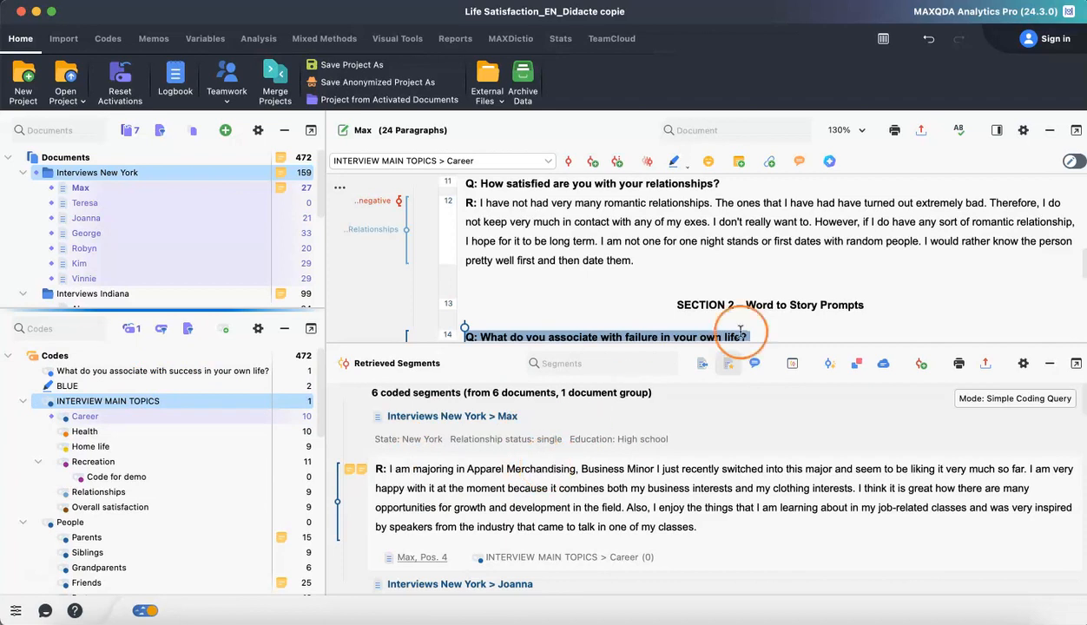
Step: Enlarge the Retrieved Segments window upward into the document area
drag(684, 341, 684, 261)
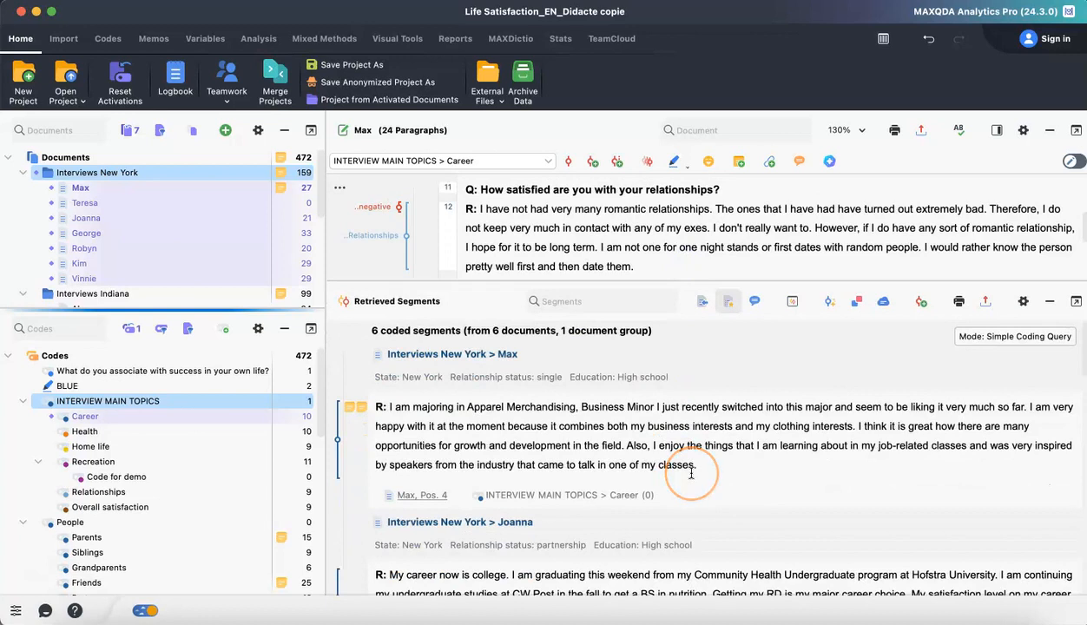
scroll(691, 473, down, 1)
scroll(690, 473, up, 1)
Step: Try ordering the retrieved segments by 'Code System', return to 'Document System', and close the display settings without applying them
click(1023, 302)
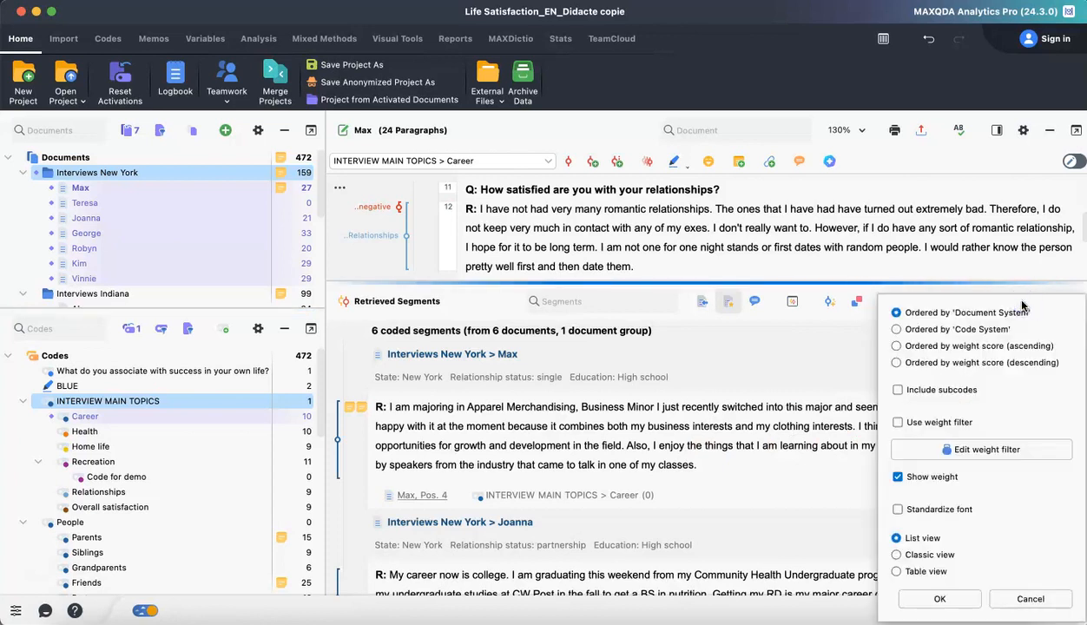
click(963, 312)
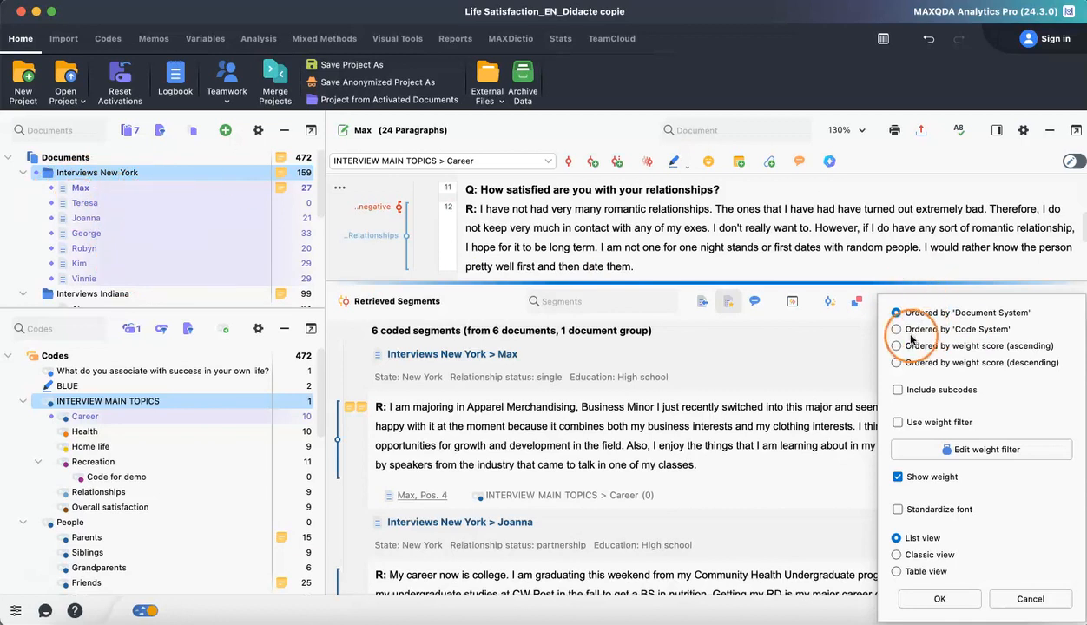
click(895, 330)
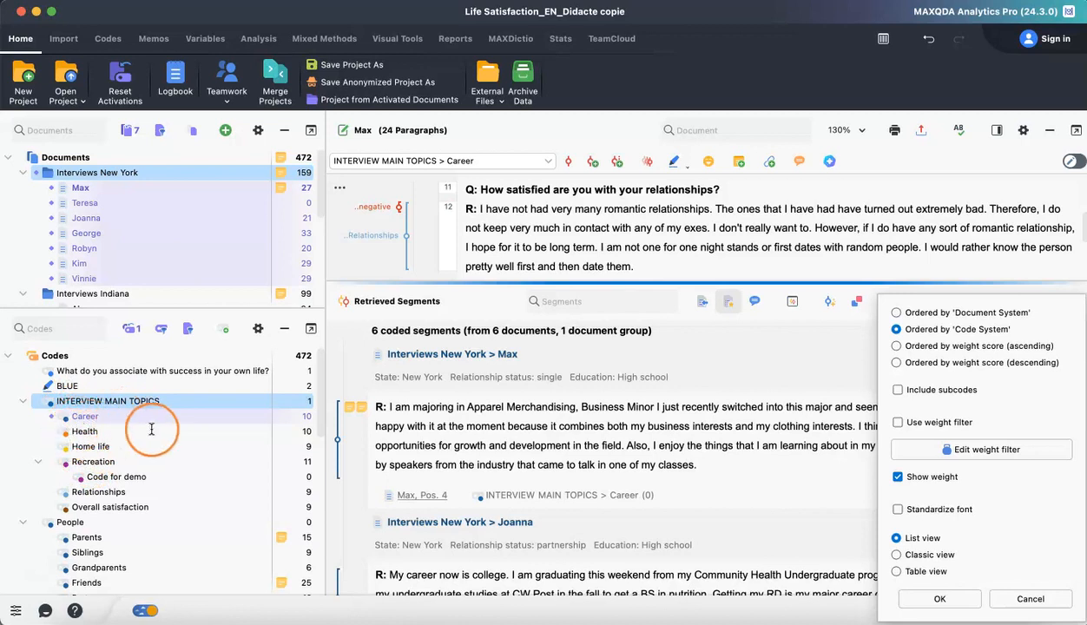
click(895, 314)
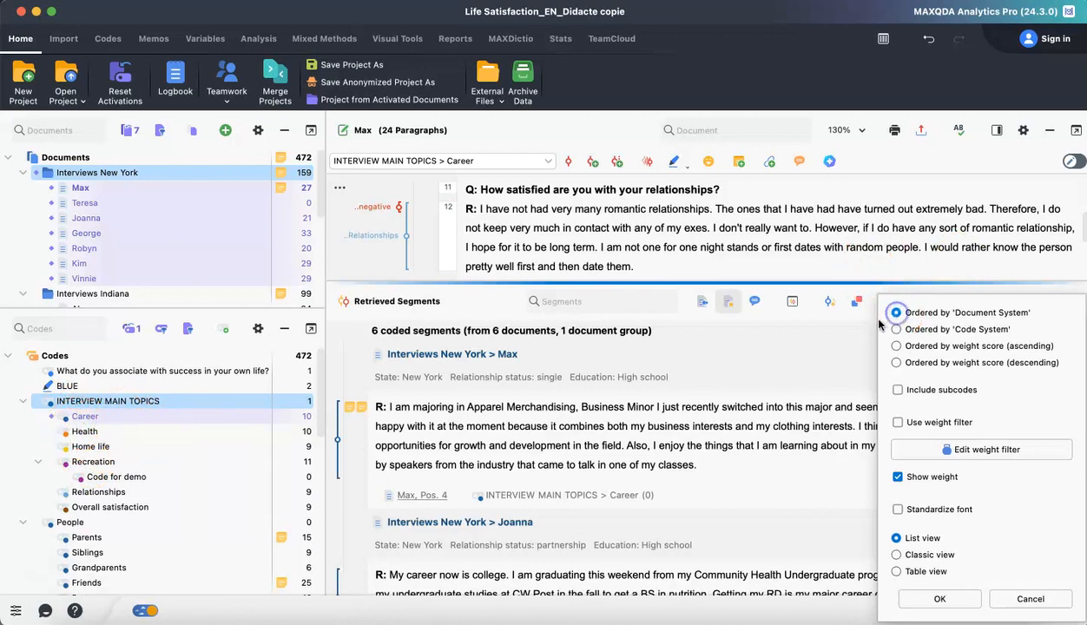
click(795, 380)
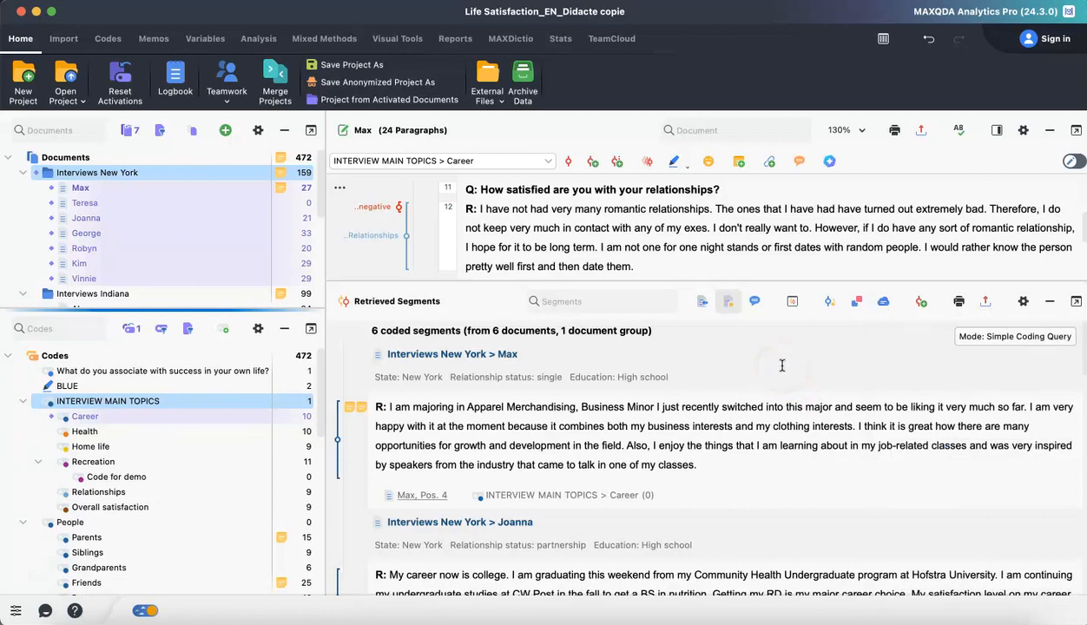
click(564, 301)
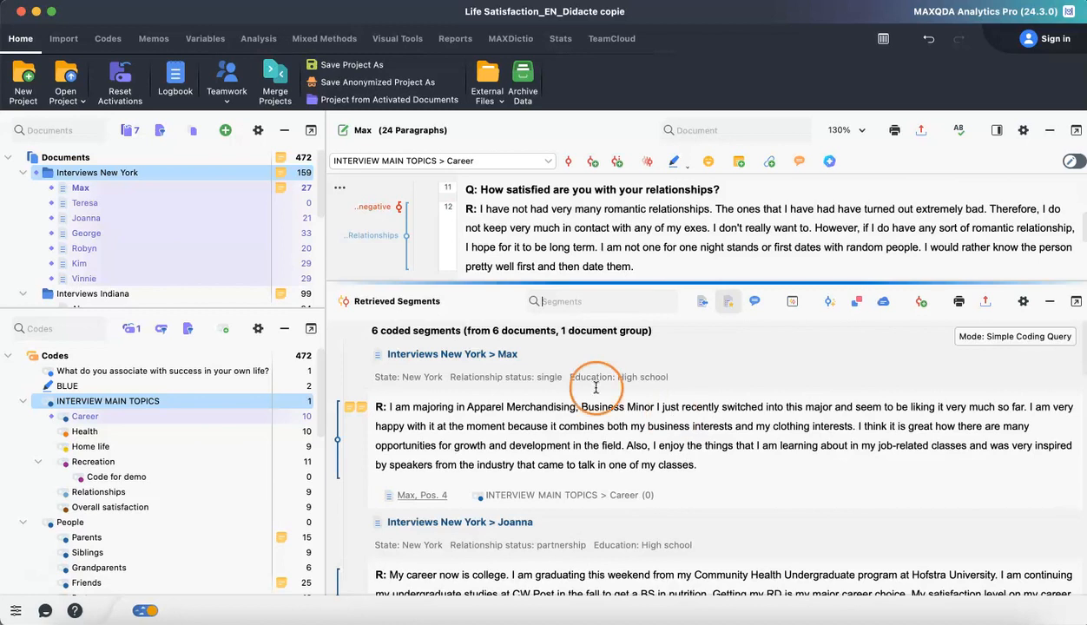
click(699, 305)
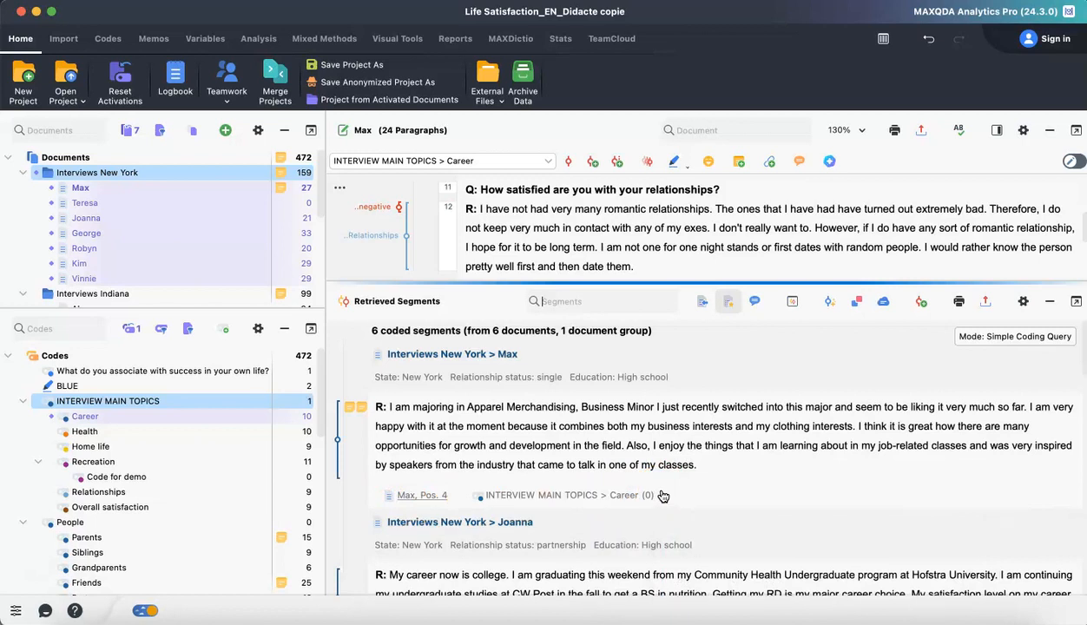
Step: Jump from the first retrieved Career segment to its source paragraph in the interview and review the surrounding text
click(415, 496)
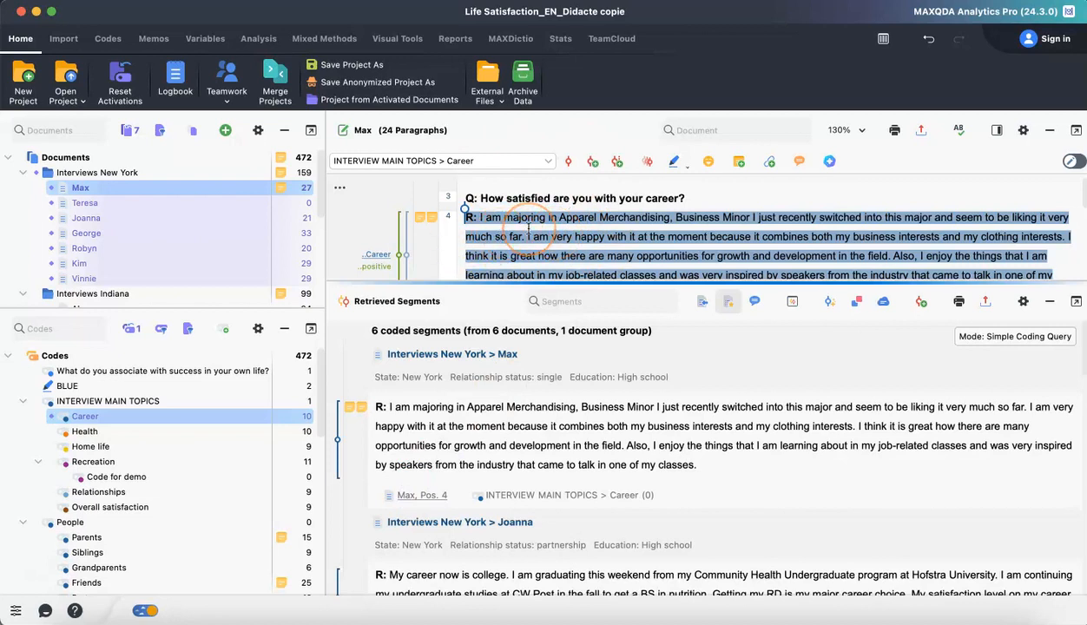
scroll(528, 229, down, 2)
scroll(528, 228, up, 3)
scroll(527, 228, down, 5)
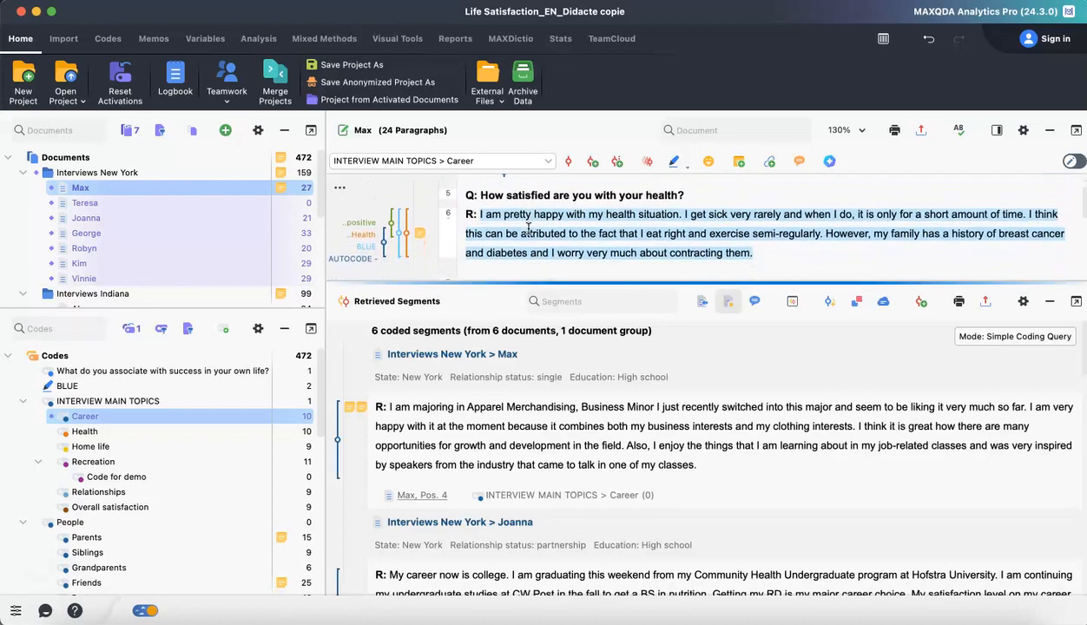
scroll(528, 228, up, 5)
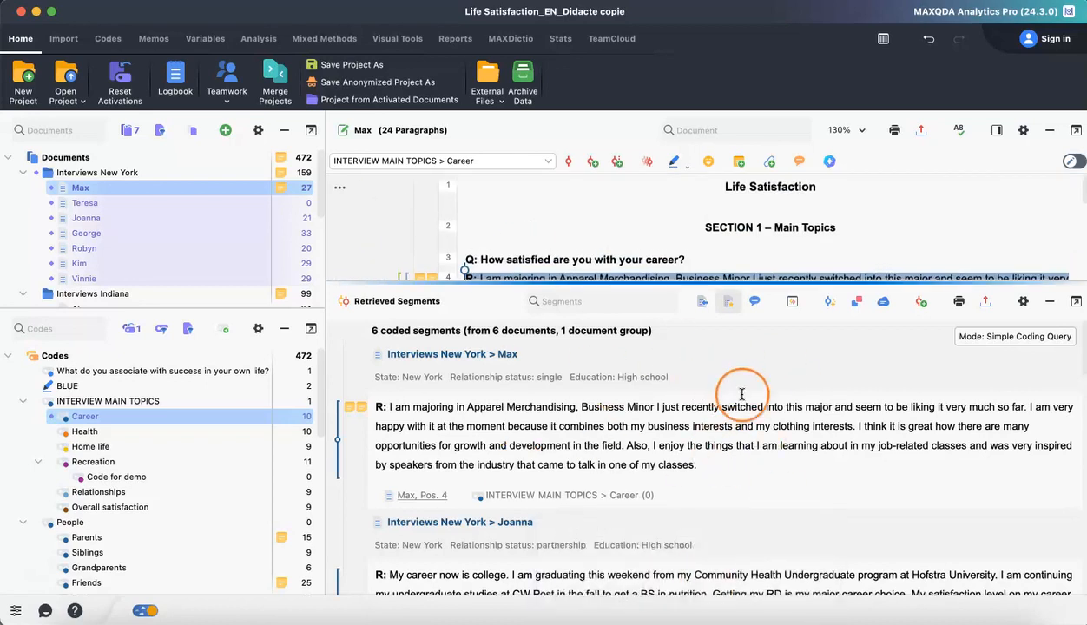
scroll(735, 436, down, 3)
scroll(734, 435, up, 3)
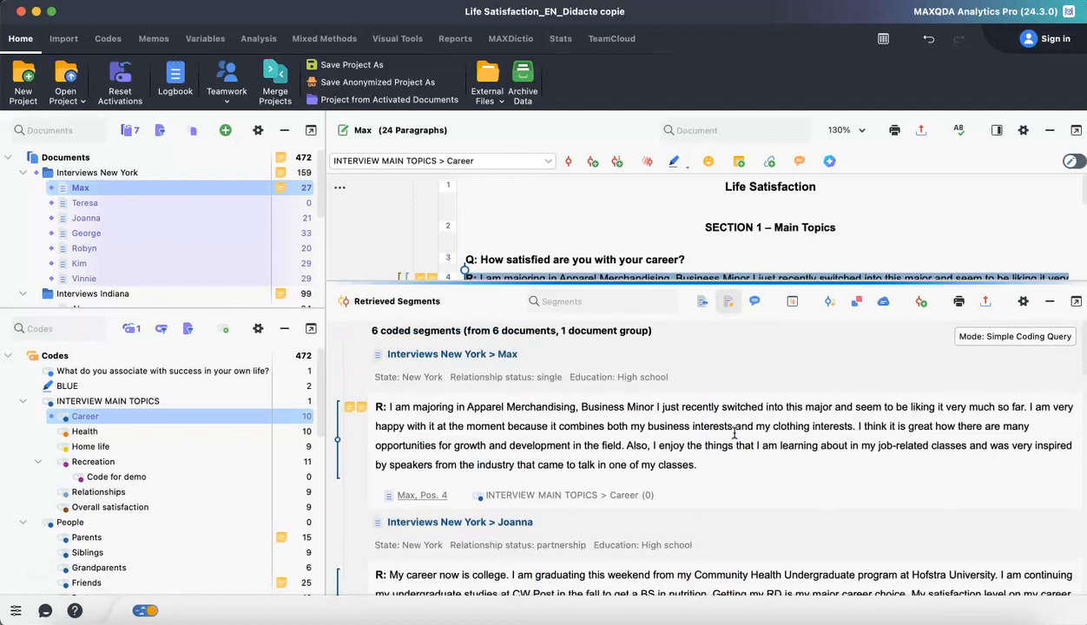
Step: Switch the retrieved segments to Table view and look through the table's columns
click(1020, 300)
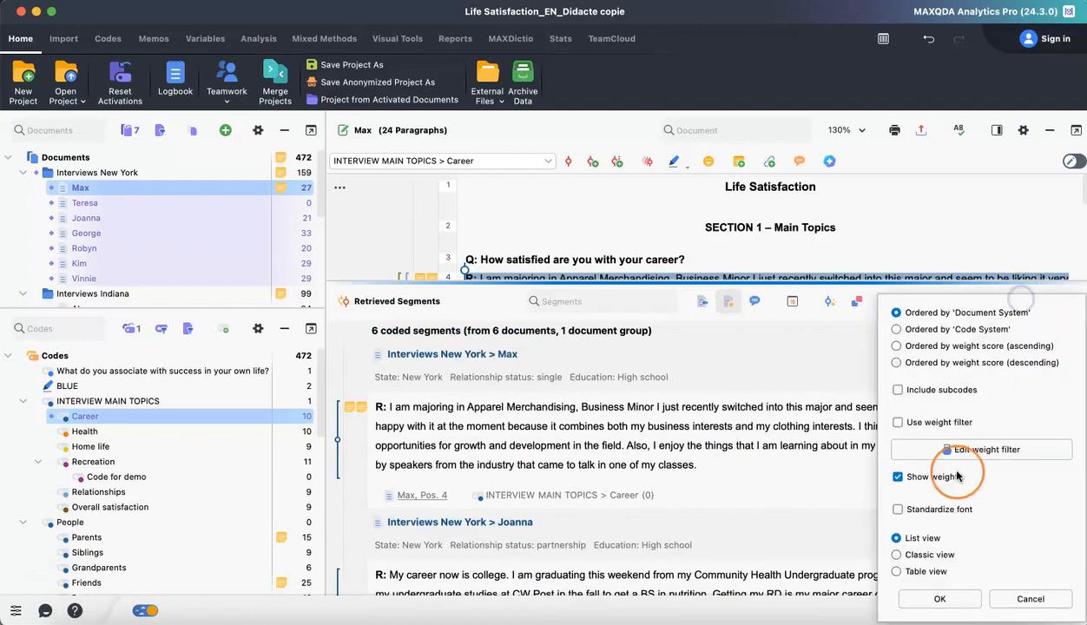
click(897, 572)
click(938, 597)
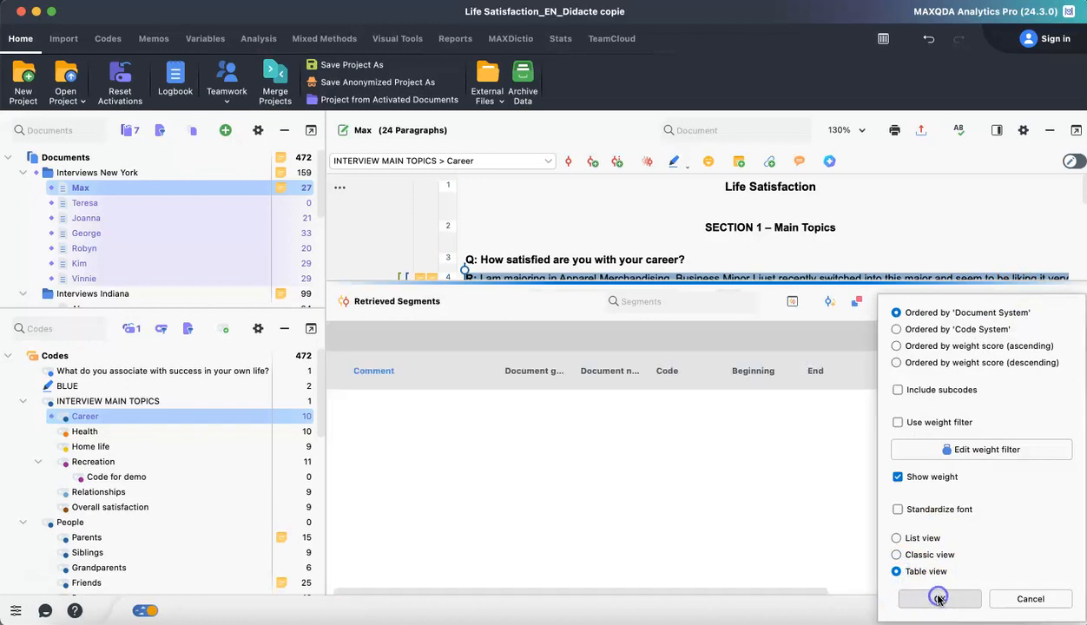
scroll(824, 493, right, 3)
click(764, 401)
scroll(608, 460, left, 2)
scroll(590, 477, right, 5)
scroll(588, 477, left, 8)
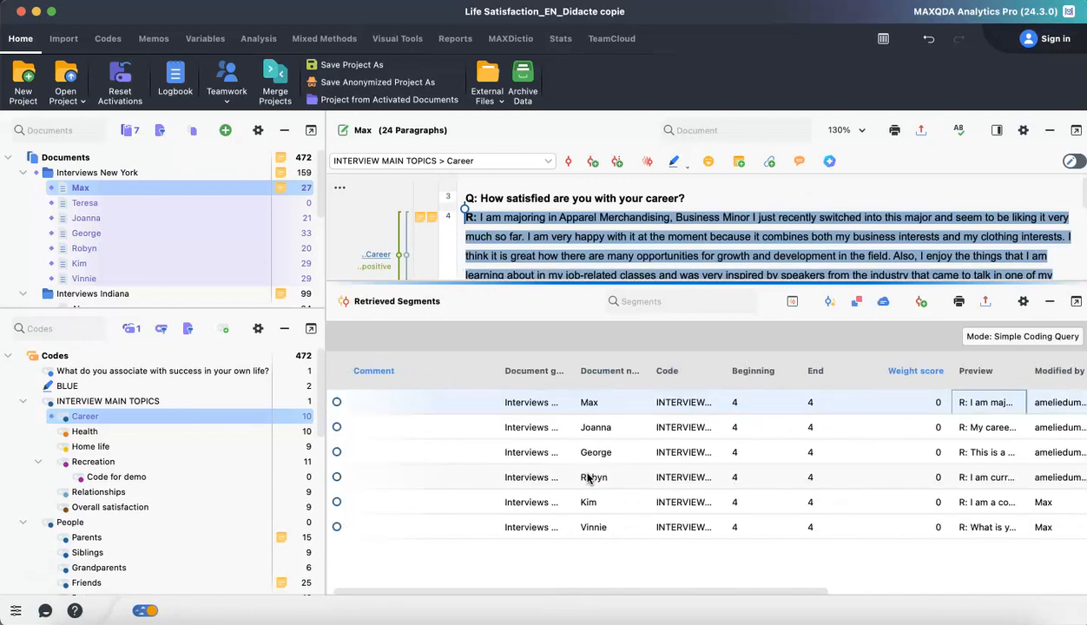
Step: Set the retrieved segments display back to List view
click(1021, 302)
click(895, 539)
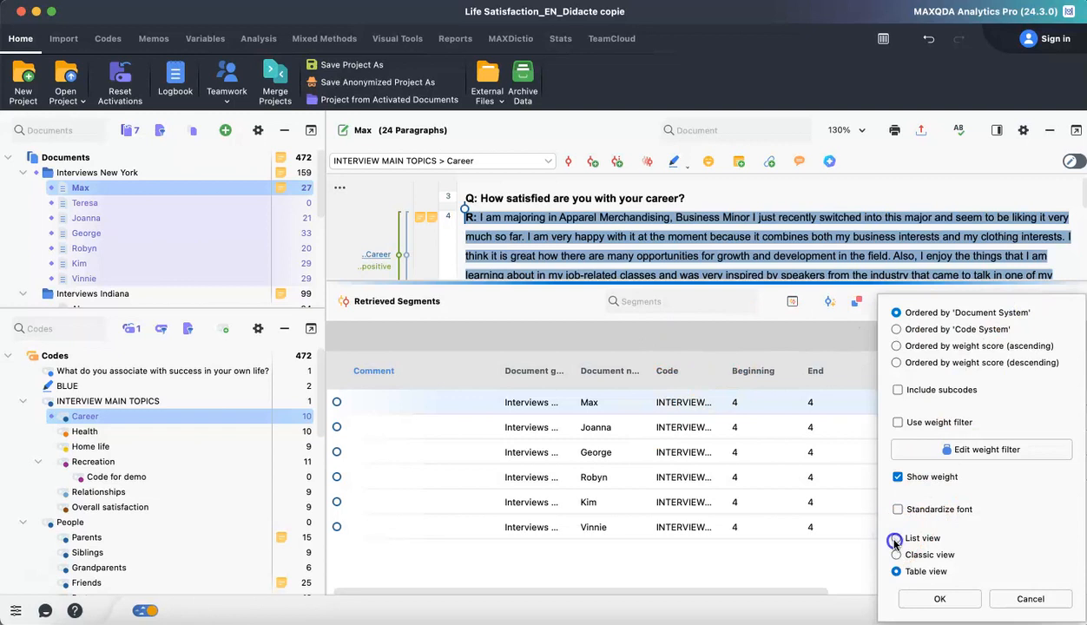
click(915, 598)
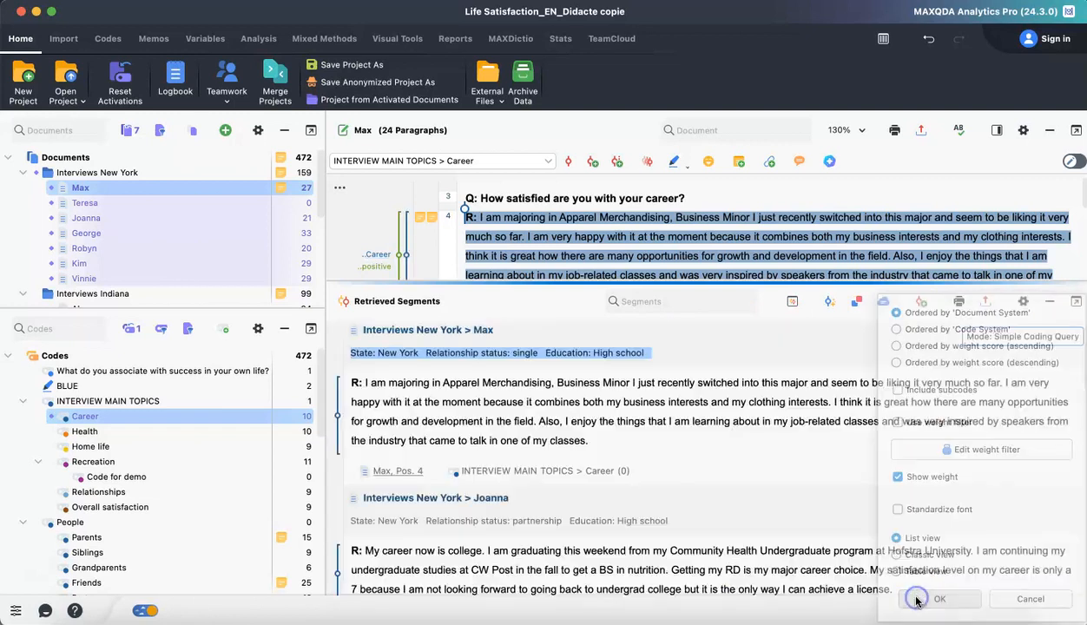
click(795, 431)
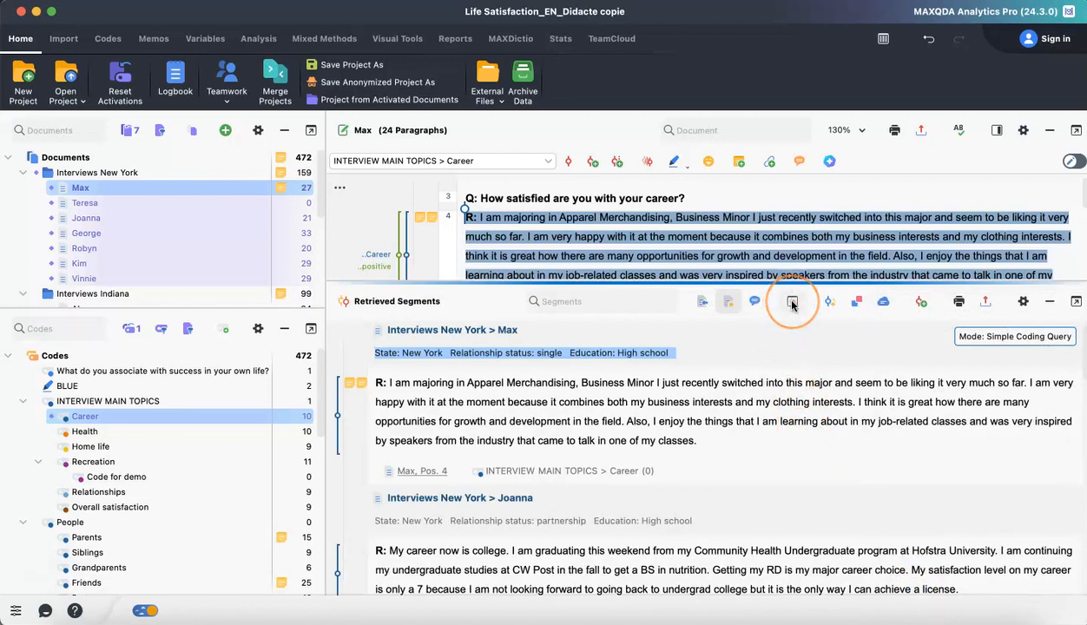
Step: Open the overview table of the retrieved coded segments and examine all its columns
click(791, 302)
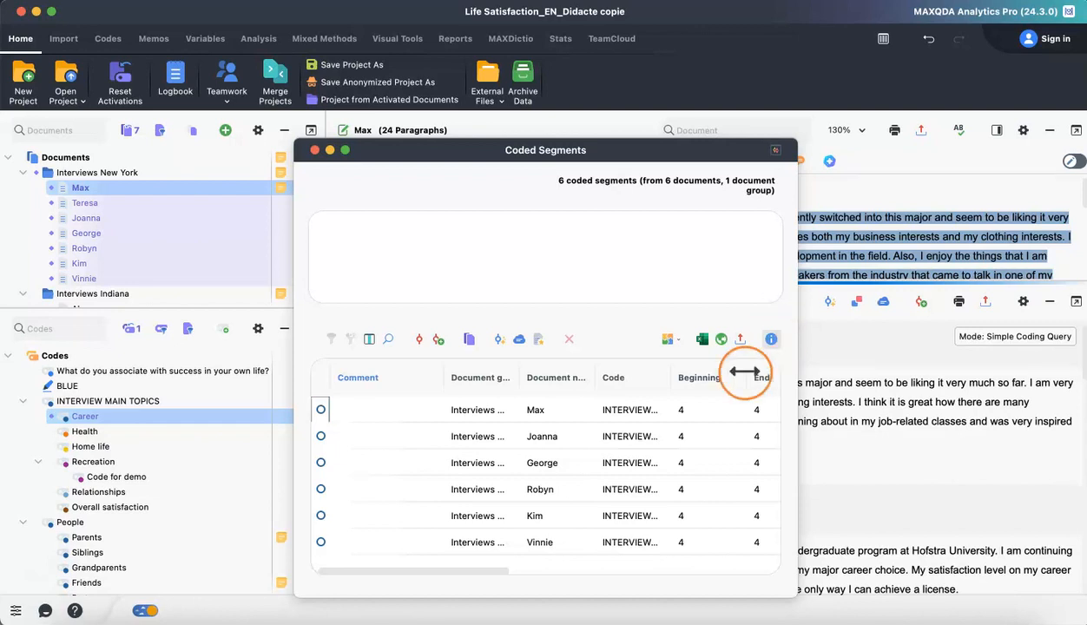
scroll(546, 447, right, 5)
scroll(548, 447, left, 5)
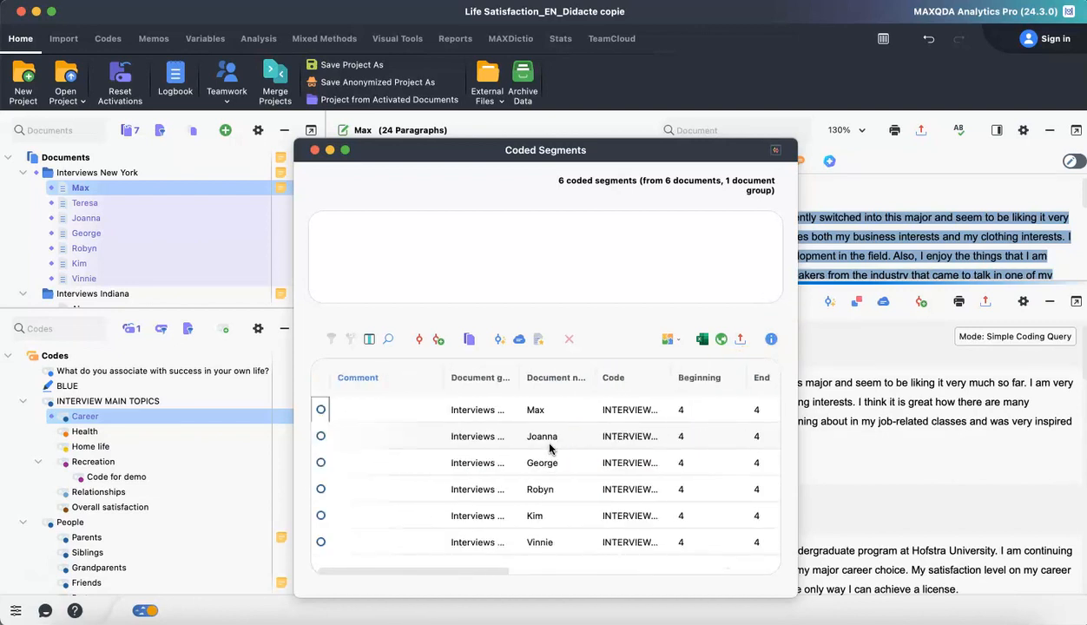
scroll(548, 447, right, 5)
scroll(548, 447, left, 5)
scroll(549, 447, right, 5)
scroll(548, 448, left, 5)
Step: Read the Career segments of the first three interviews from the Coded Segments overview, move the window aside and close it
click(538, 410)
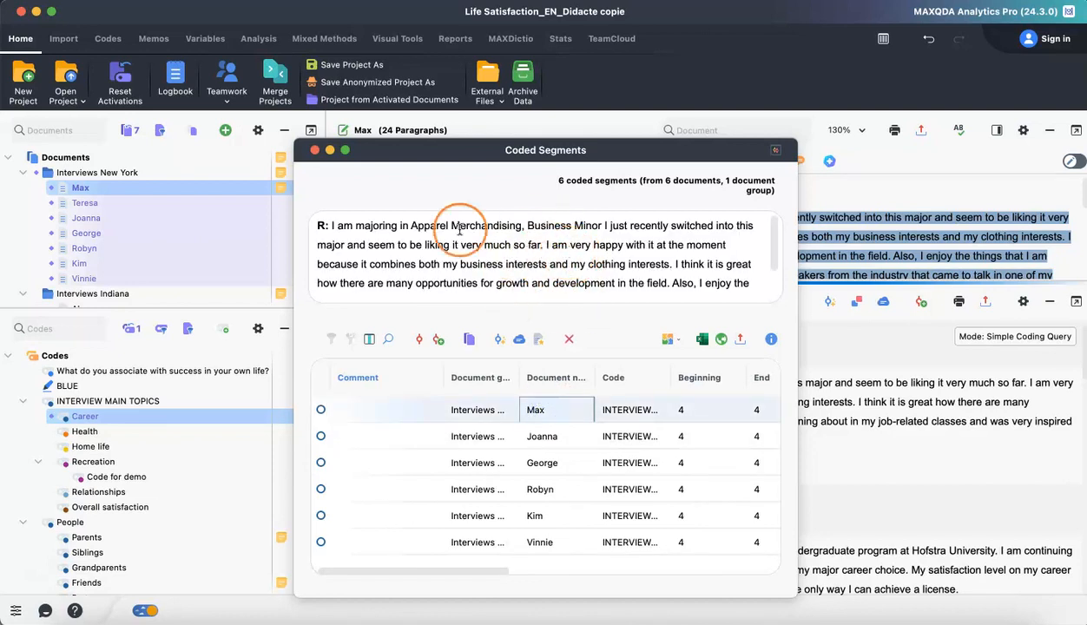
drag(436, 226, 506, 264)
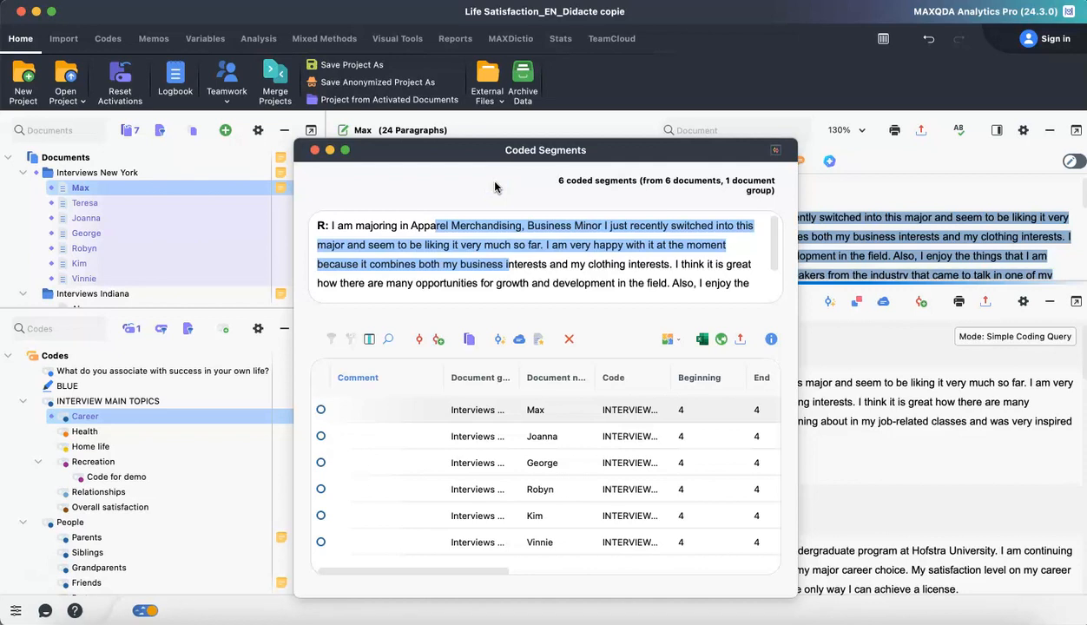
click(829, 160)
click(1015, 205)
click(477, 436)
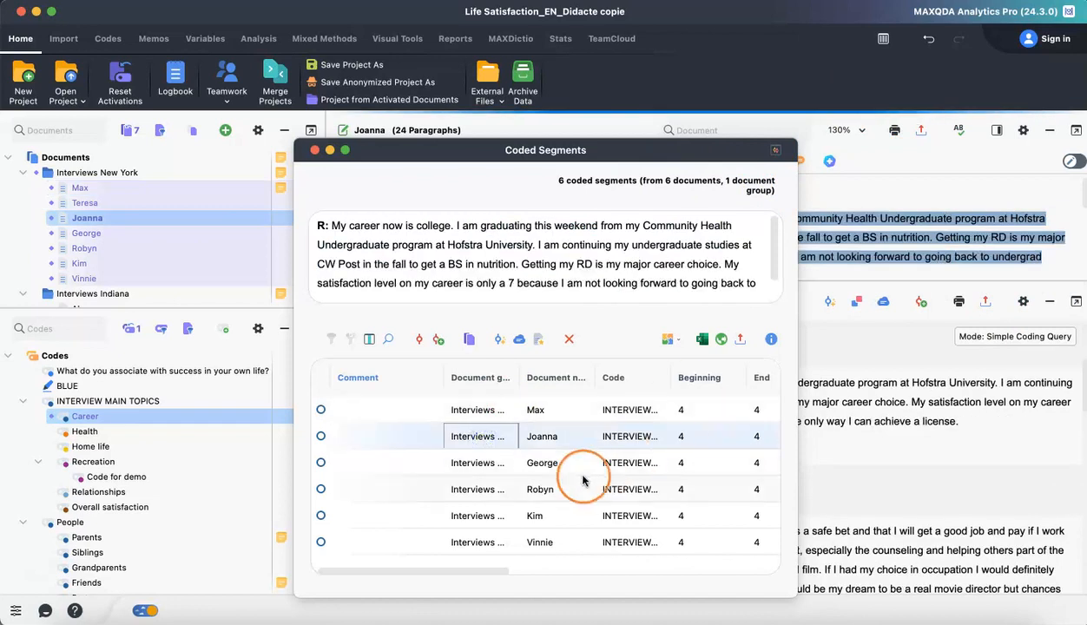
click(542, 464)
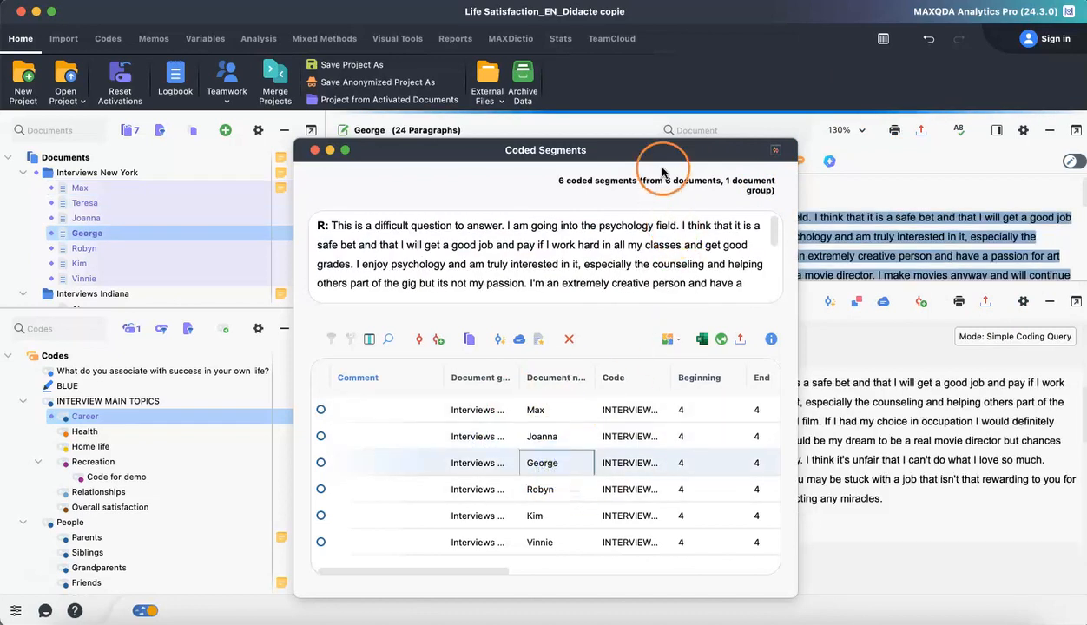
drag(667, 150, 805, 107)
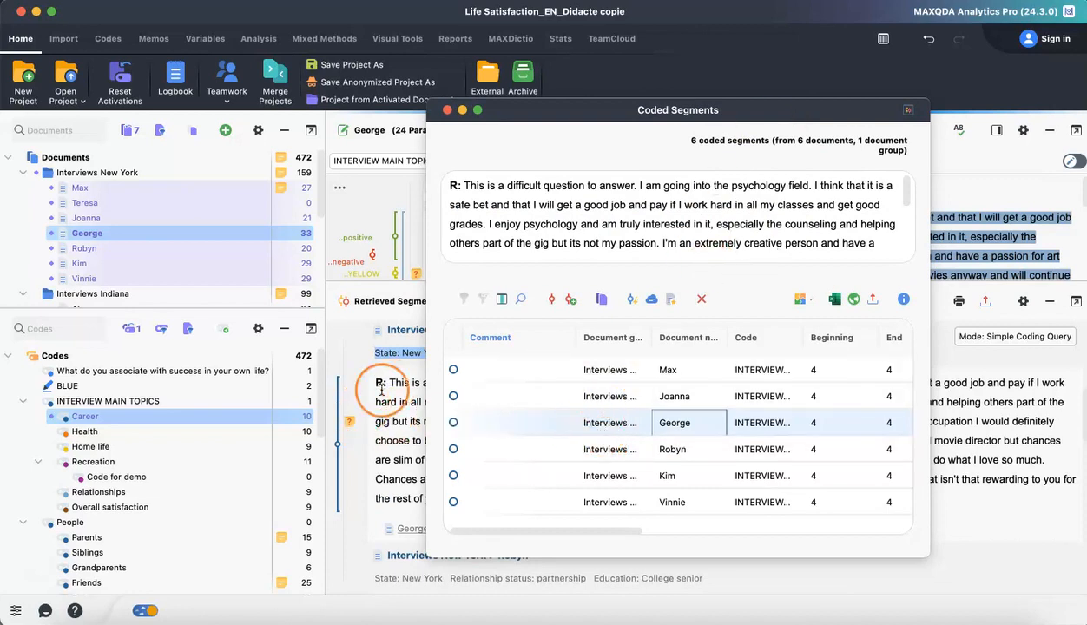
click(447, 111)
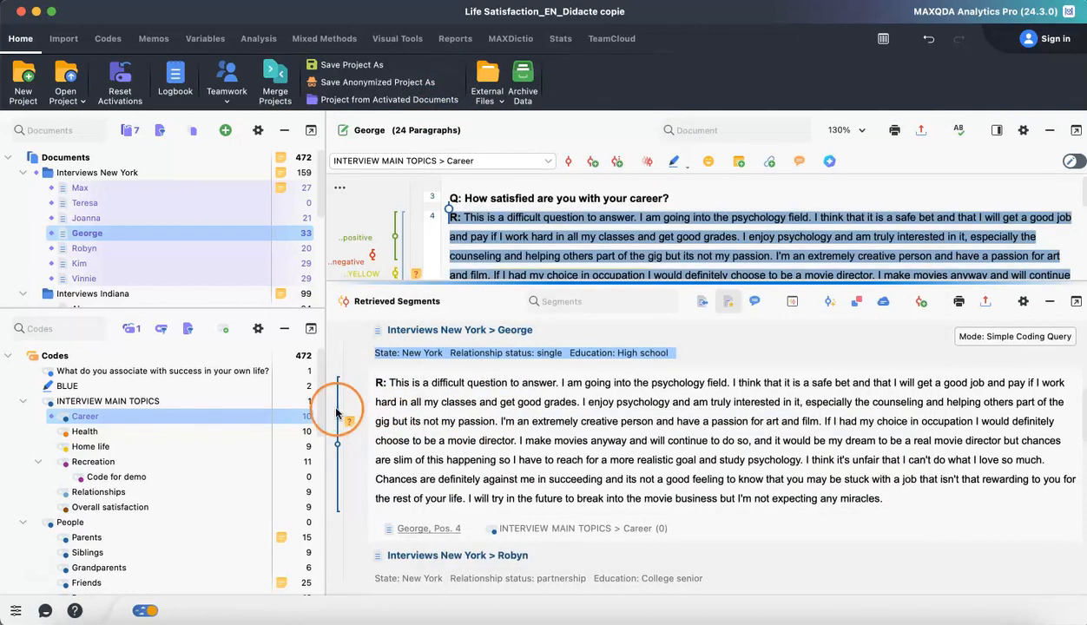
Step: Highlight the third interview's full Career segment, and within it the passage from "I'm an extremely creative person" to "movie director", clearing the selection at the end
drag(378, 380, 883, 500)
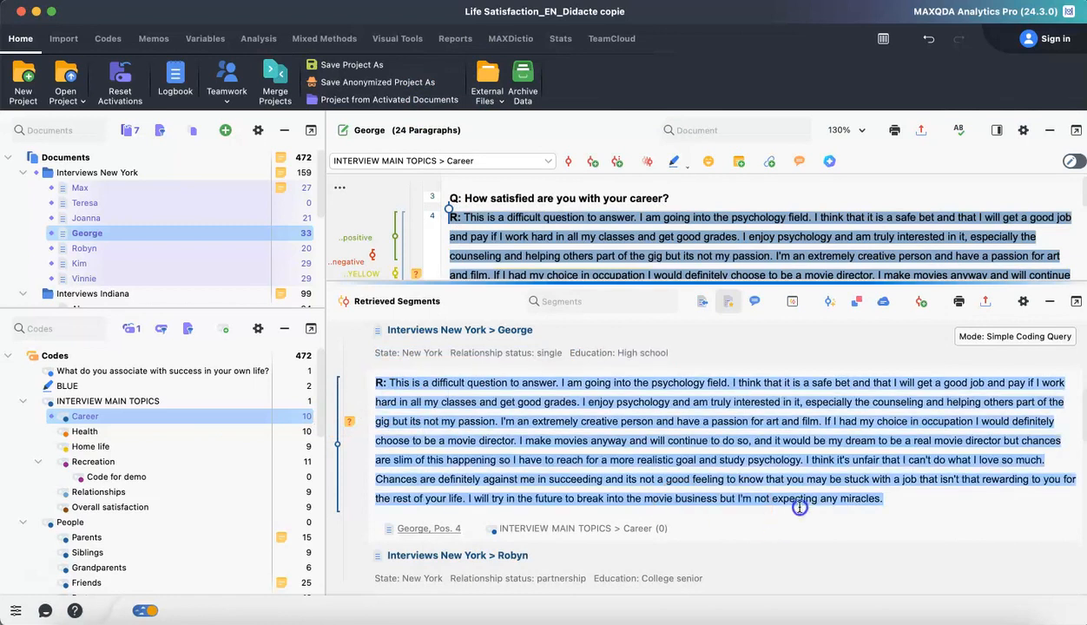
drag(497, 423, 144, 416)
click(540, 397)
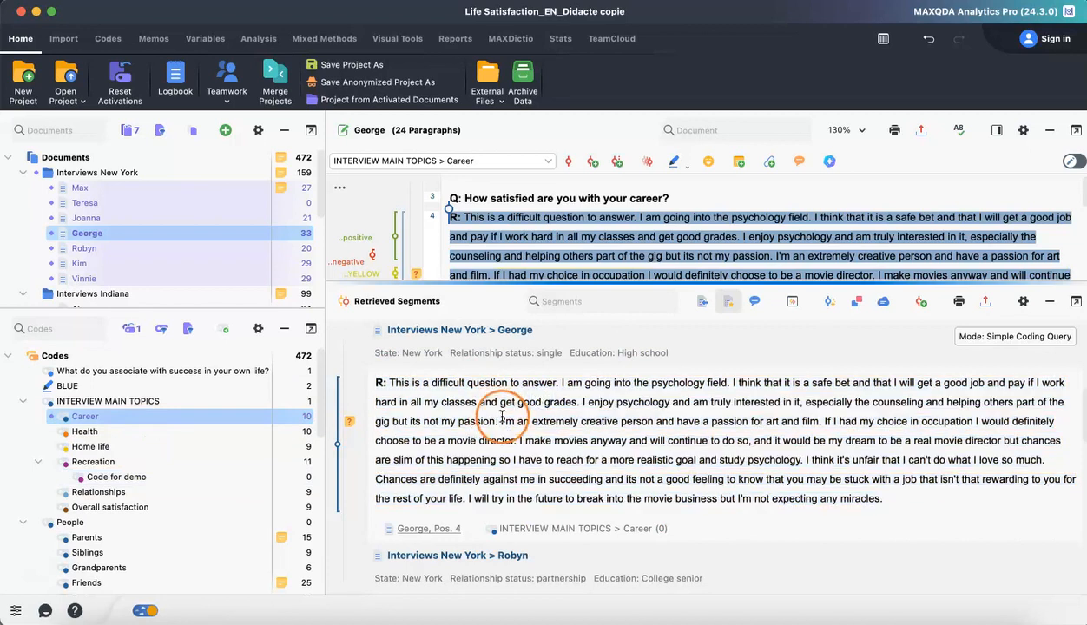
drag(500, 422, 148, 446)
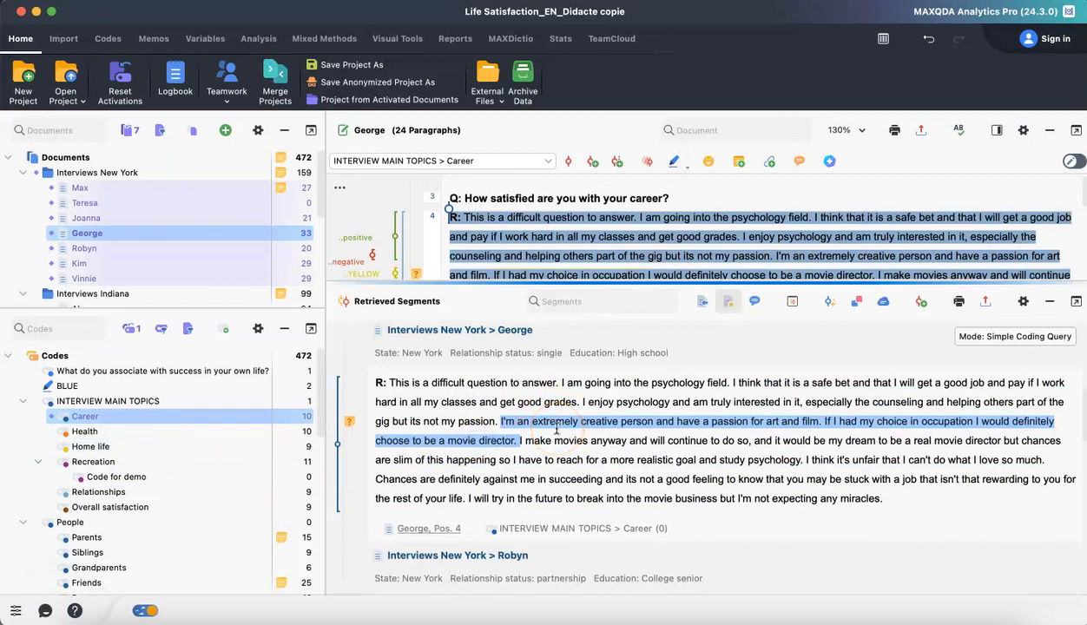
click(727, 442)
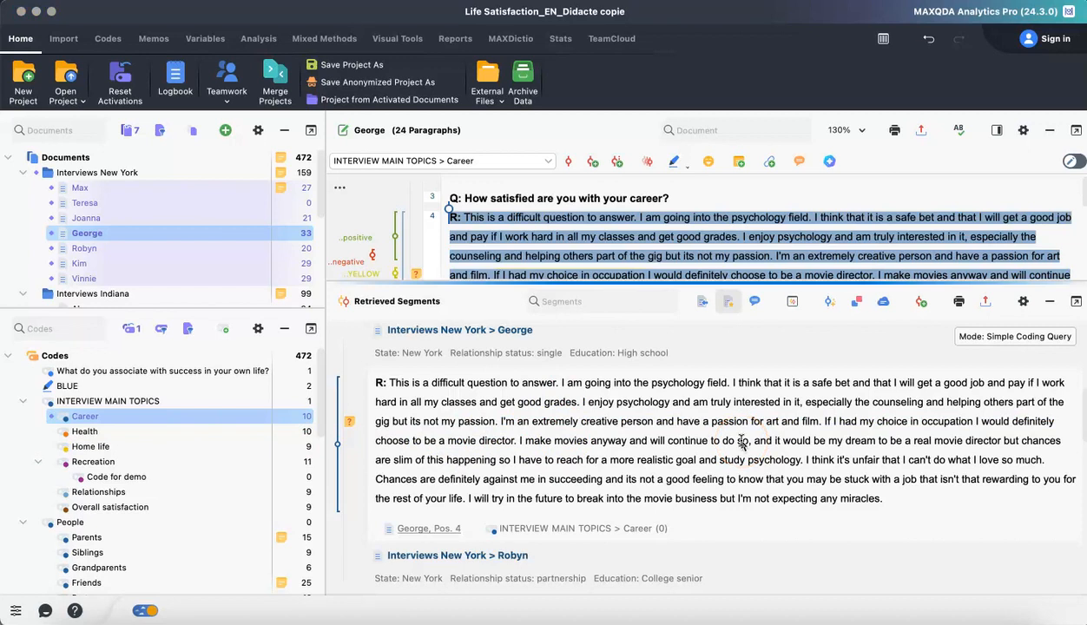
click(959, 303)
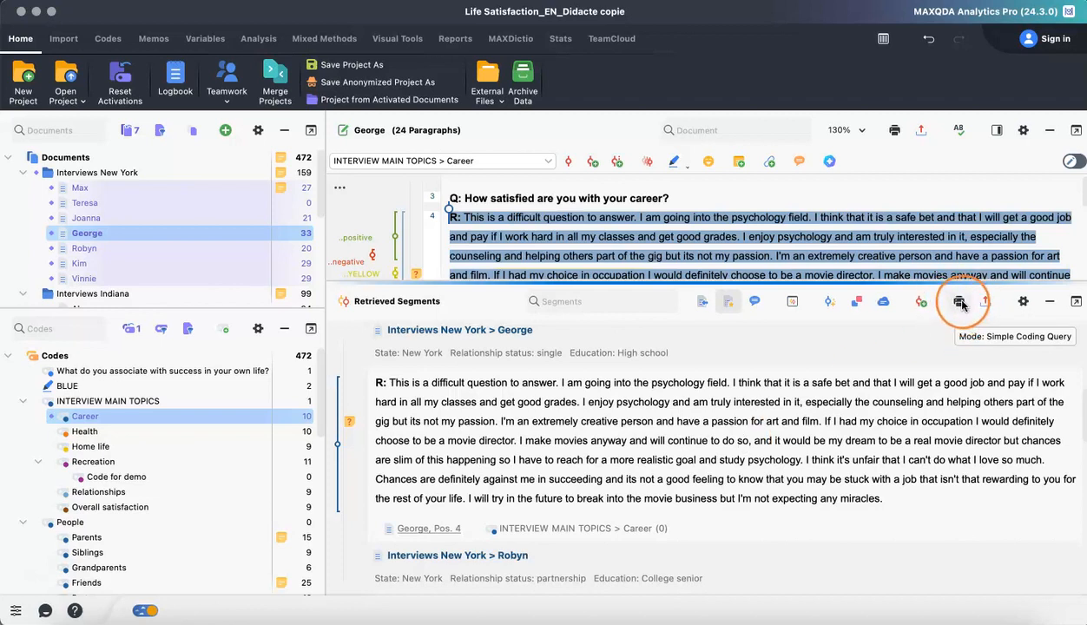
click(986, 302)
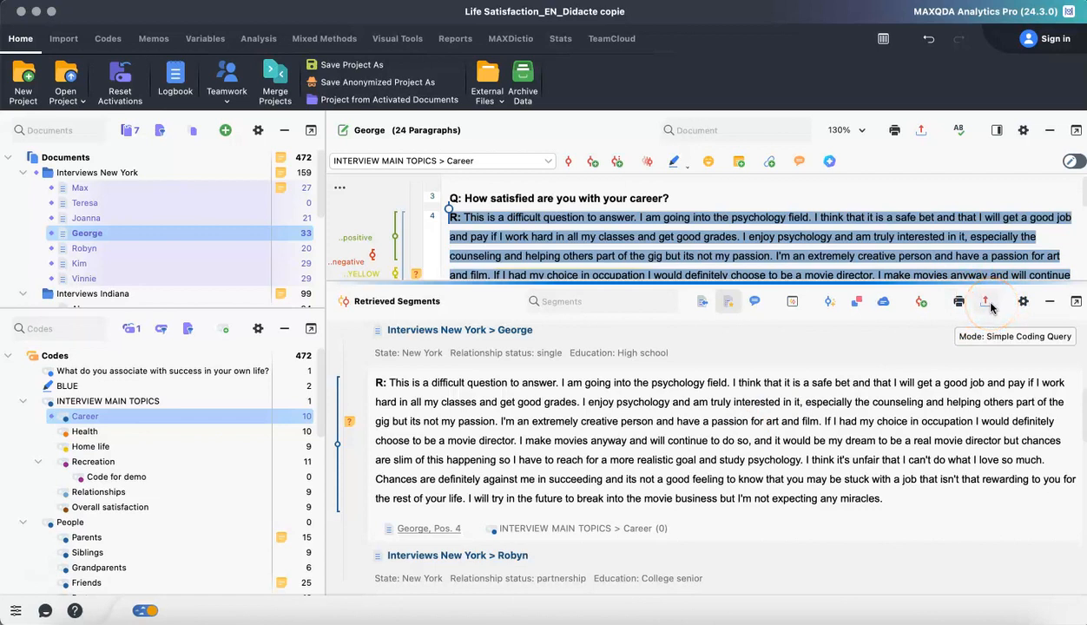
click(752, 337)
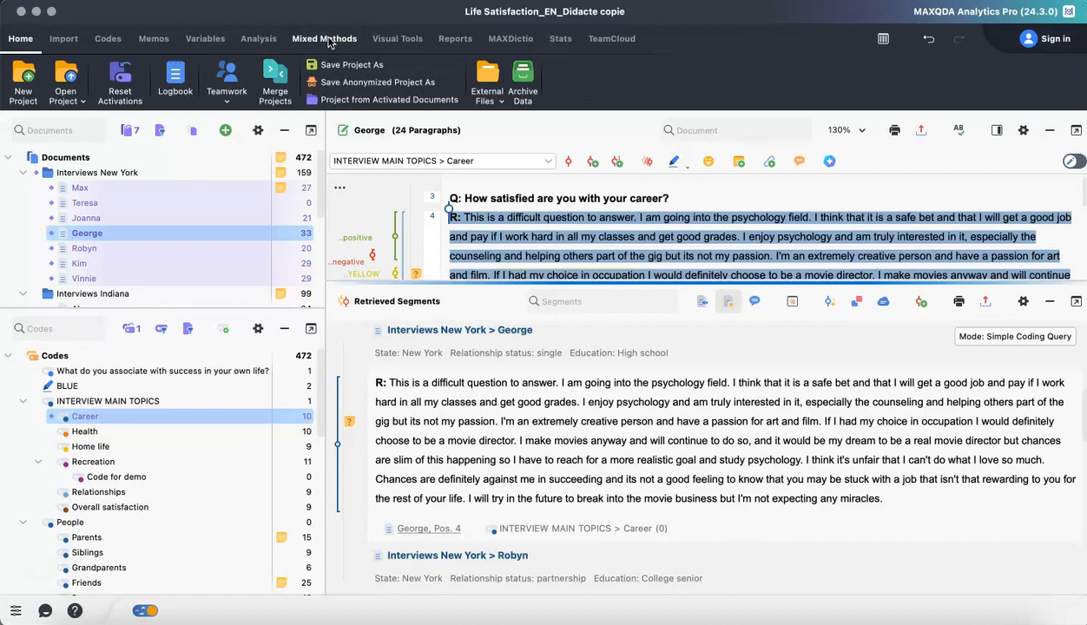
click(260, 41)
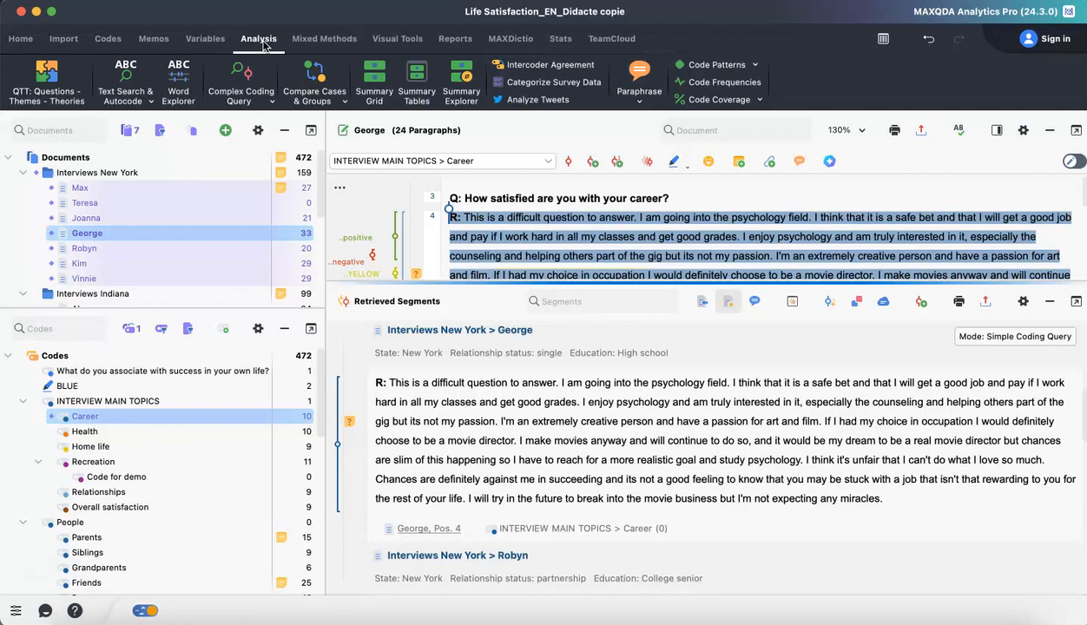
click(398, 41)
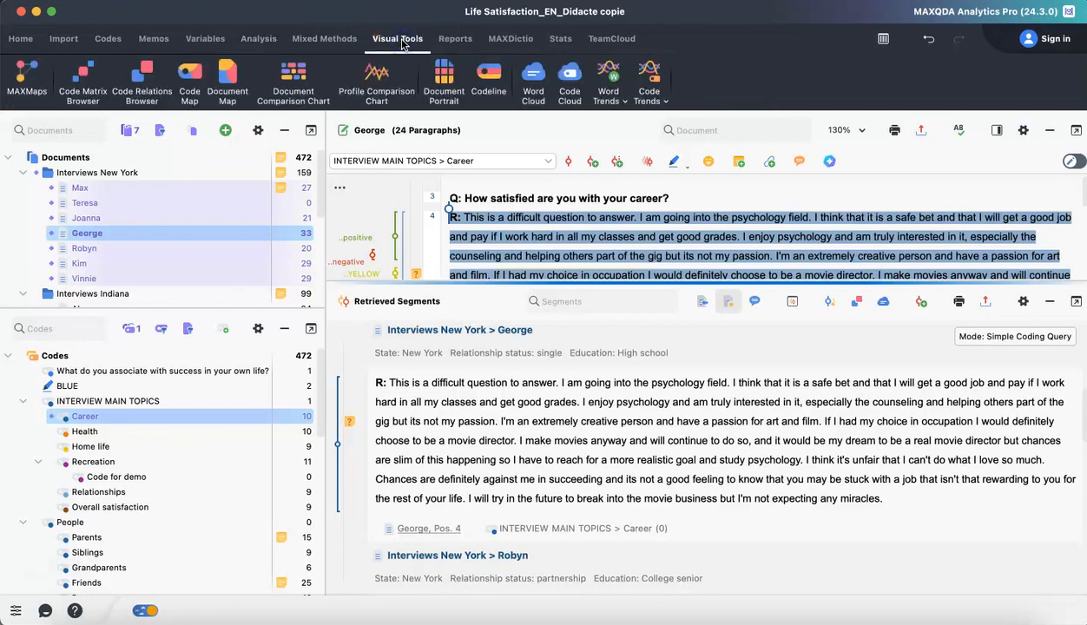